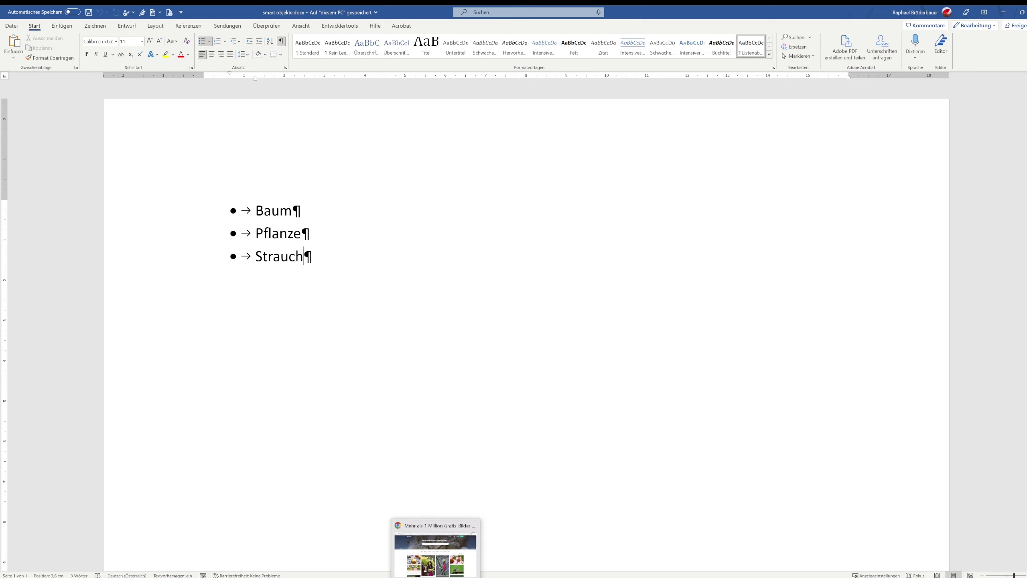
Switch from the Word document to the Pixabay homepage in Chrome.
left_click(440, 550)
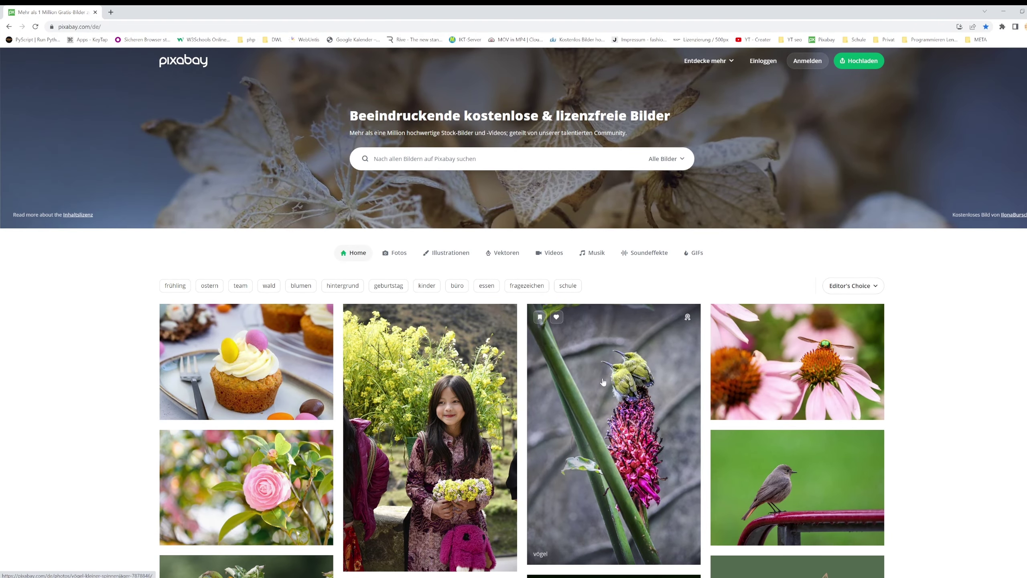
Search Pixabay for 'strauch' and download the misty sunrise shrub photo at 640×426.
left_click(418, 159)
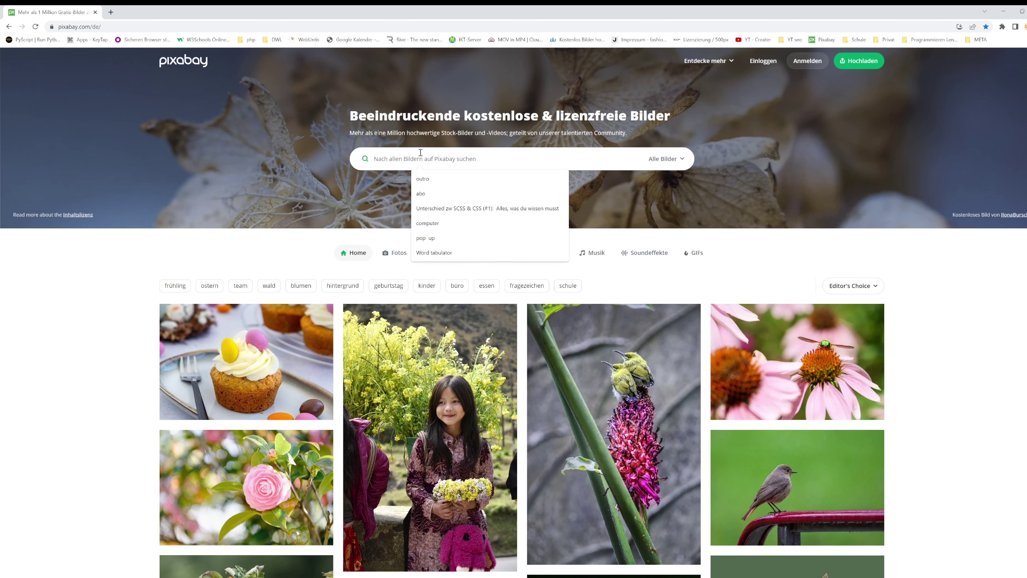
type("strauc")
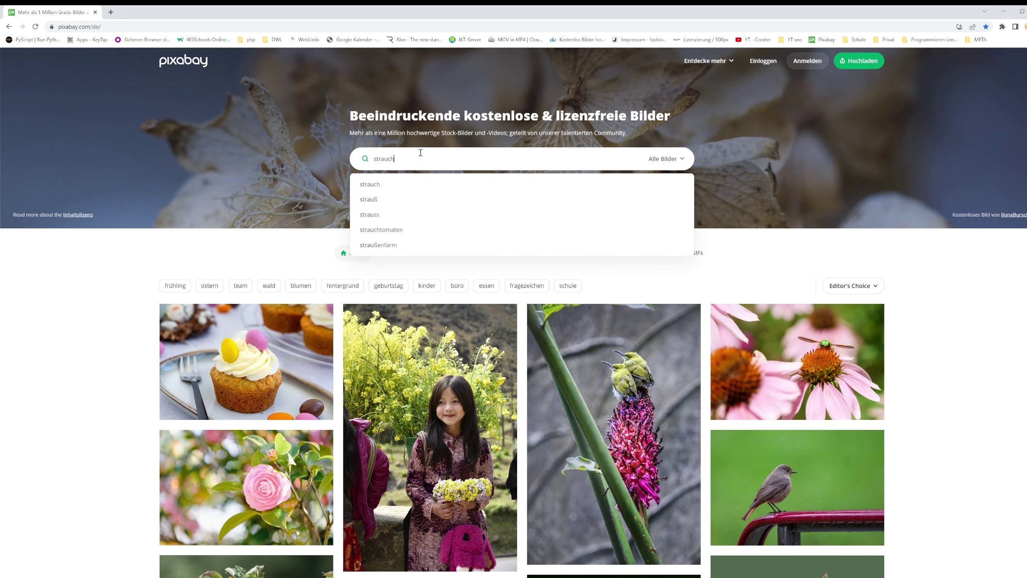
type("h")
key("Return")
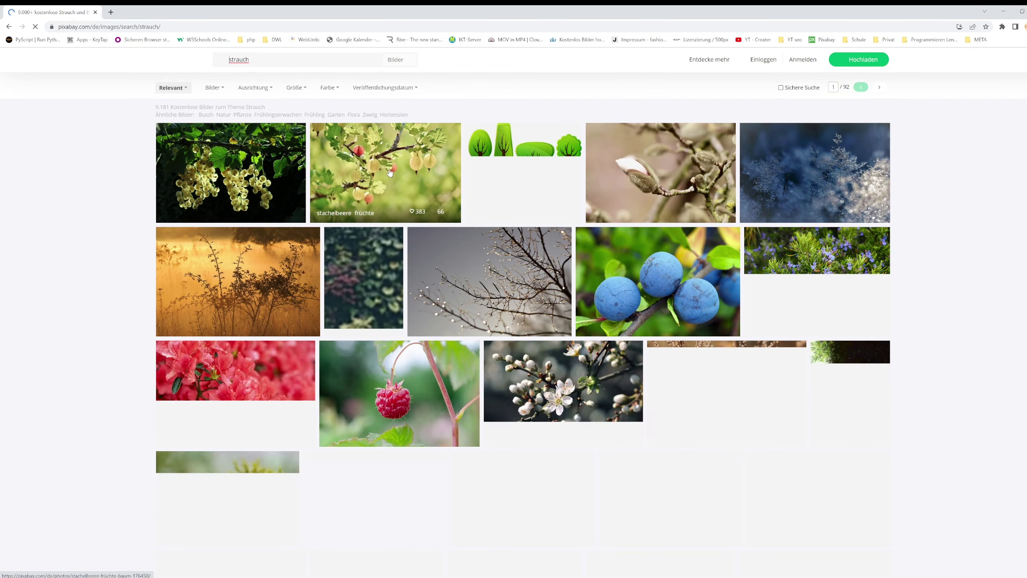
left_click(275, 284)
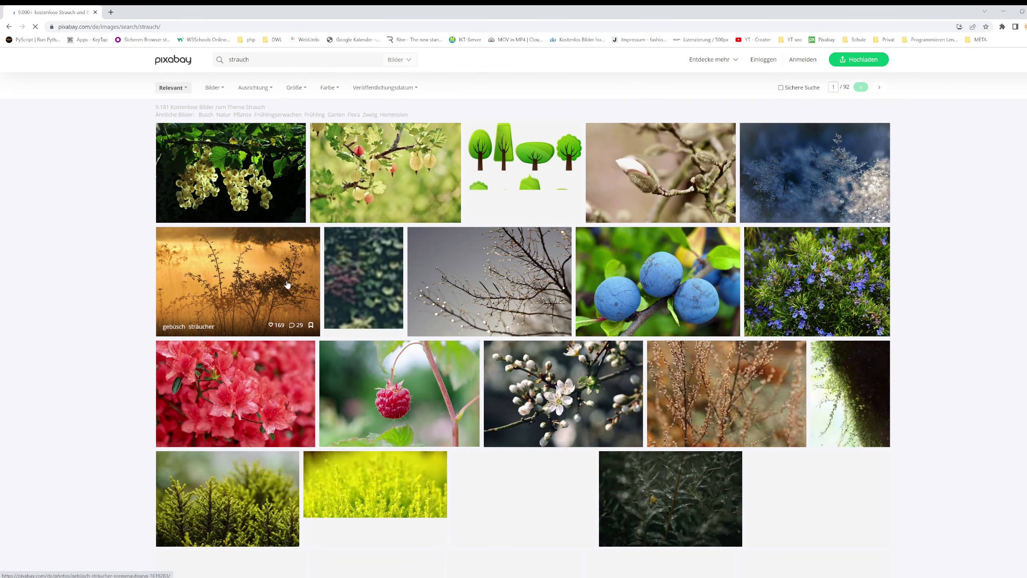
left_click(742, 128)
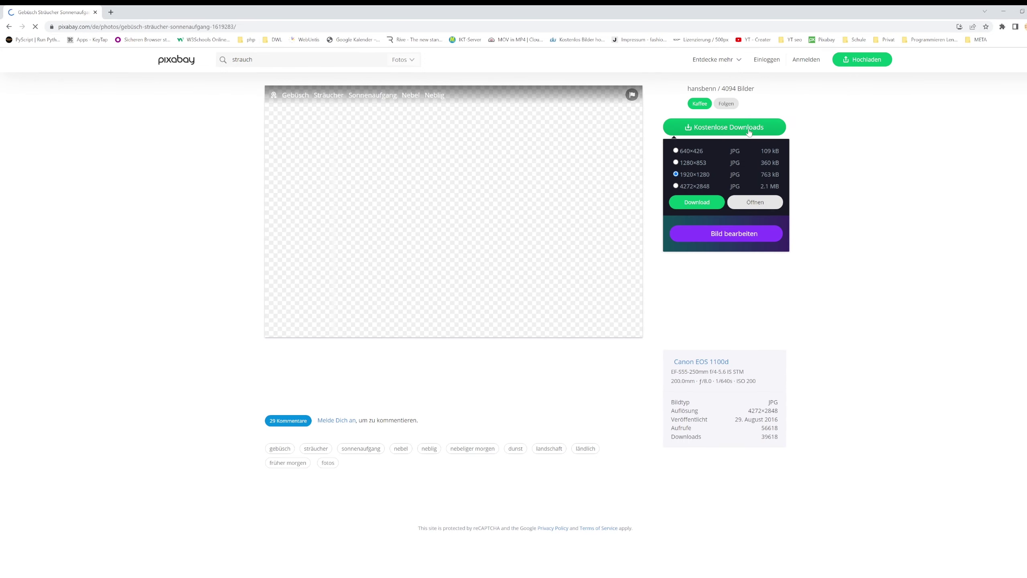
left_click(691, 151)
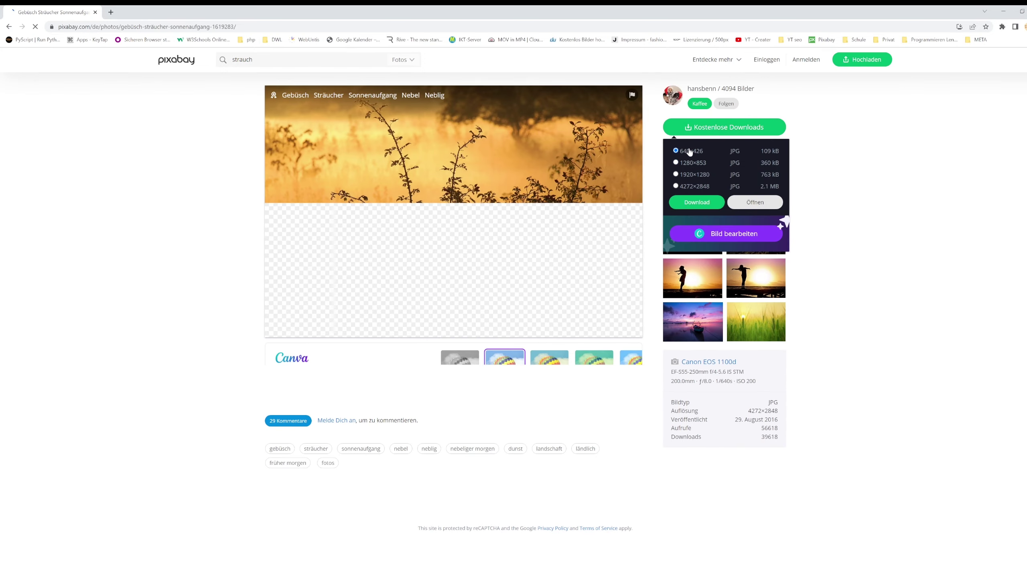
left_click(701, 201)
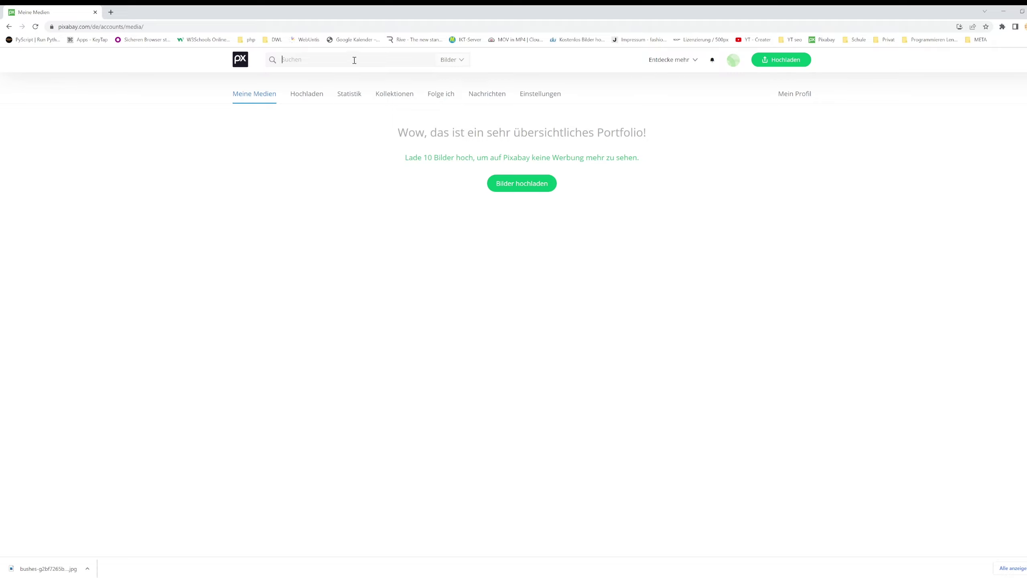
Search Pixabay for 'baum' and download the night-time lake tree photo.
type("bau")
type("m")
key("Return")
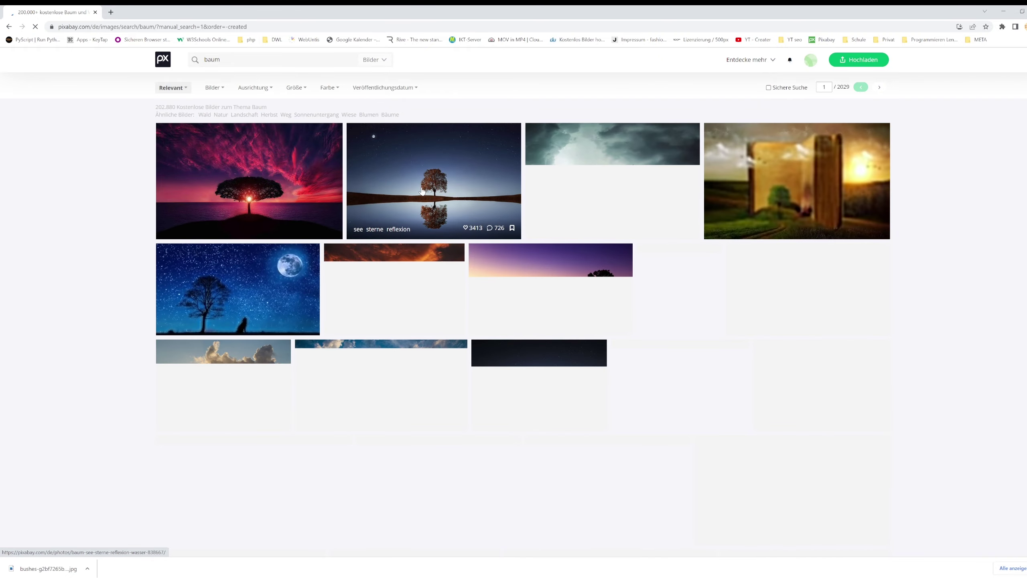
left_click(422, 191)
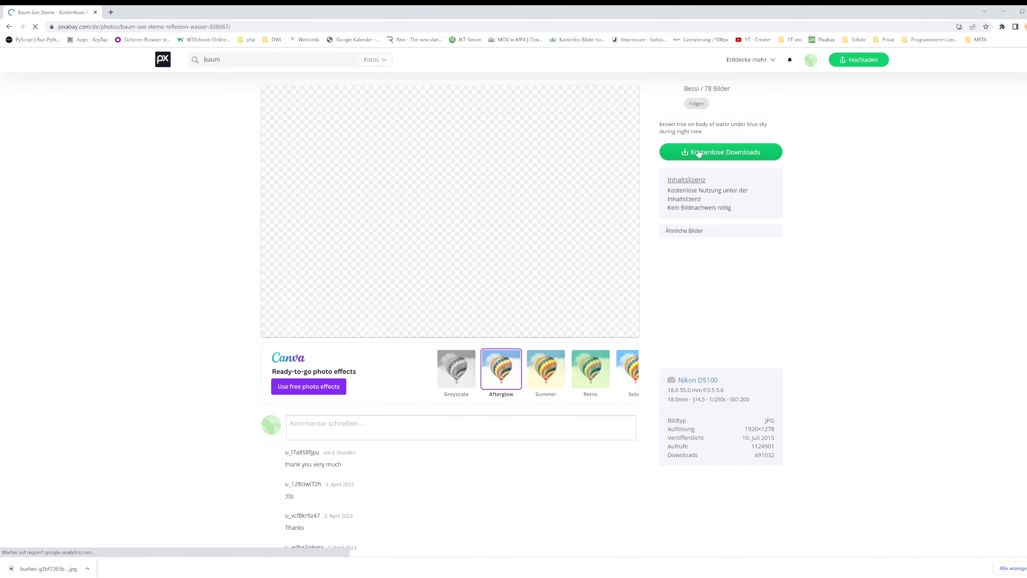
left_click(698, 153)
left_click(694, 214)
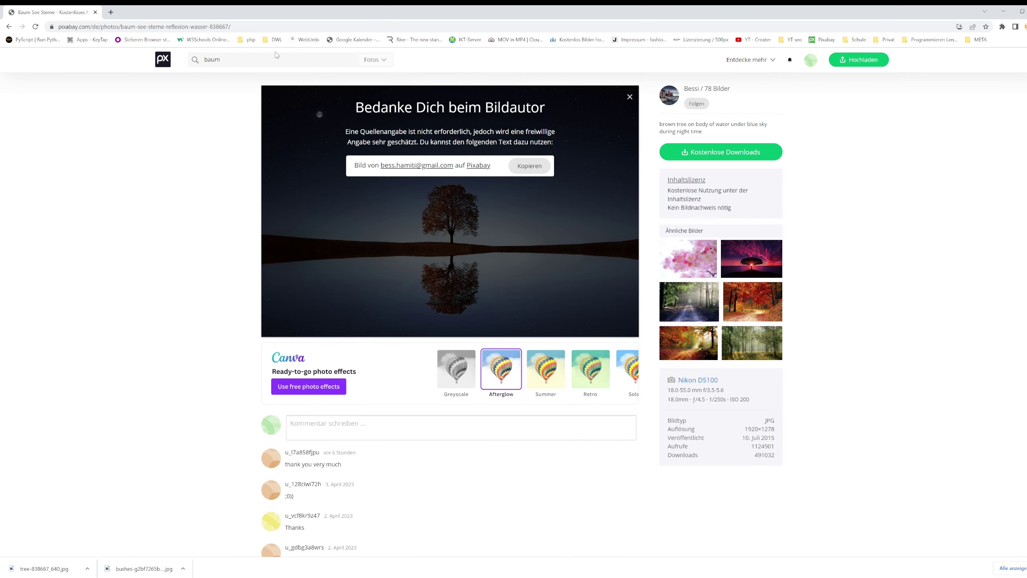
Search for 'pflanze', download the sunset poppy field photo, then minimize the browser.
double_click(198, 54)
type("pflanz")
type("e")
key("Return")
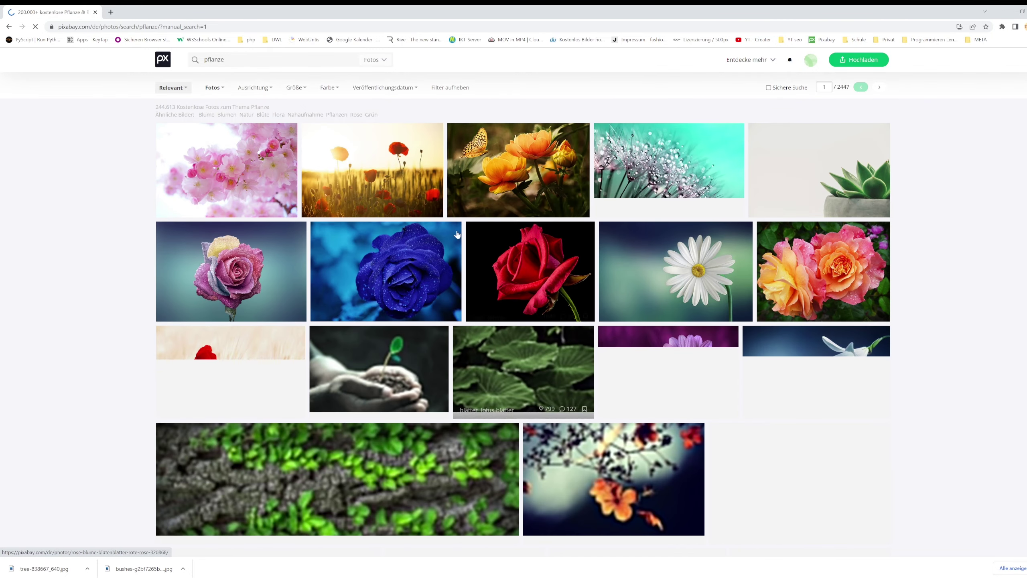
left_click(376, 167)
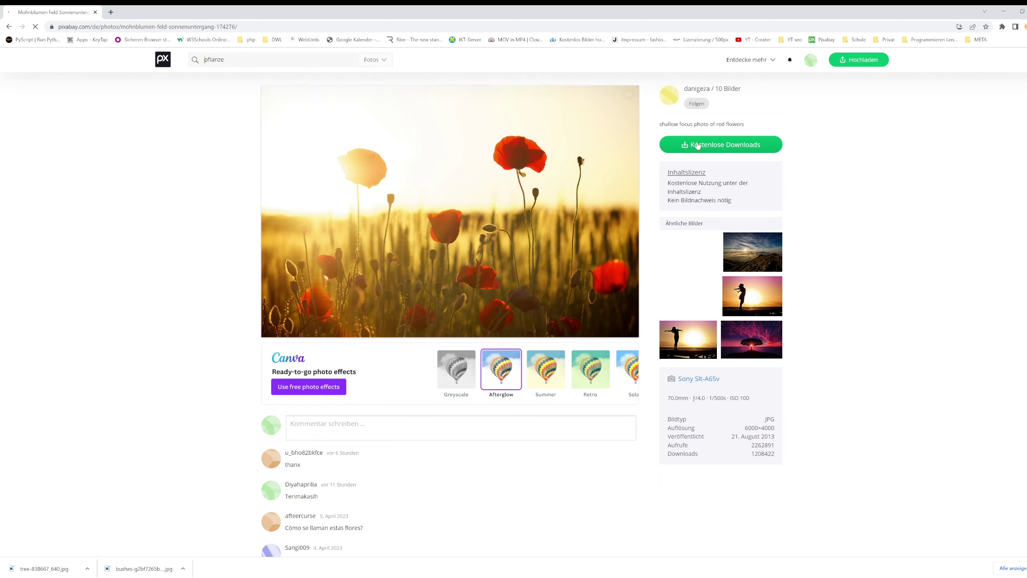
left_click(698, 146)
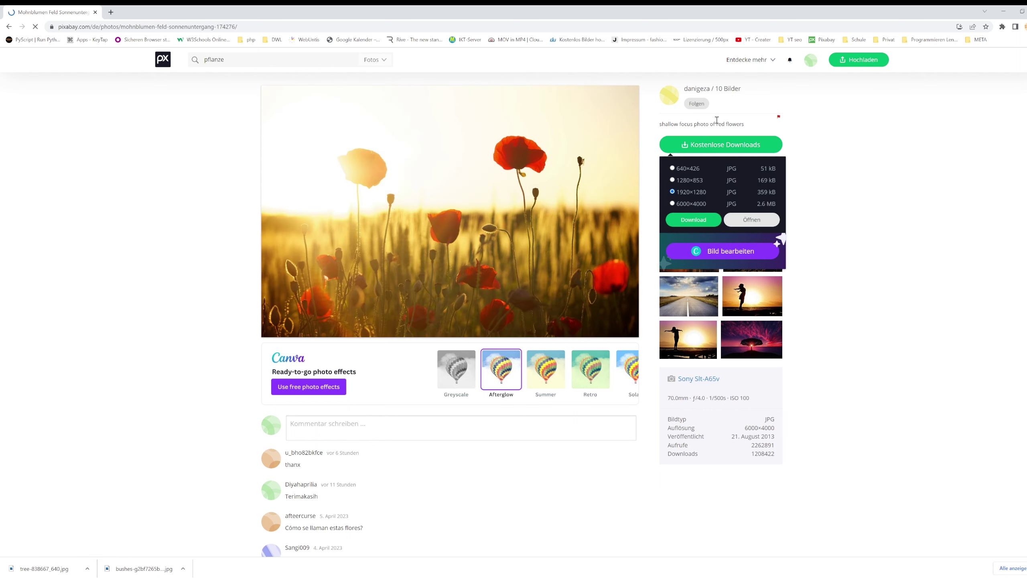
left_click(693, 221)
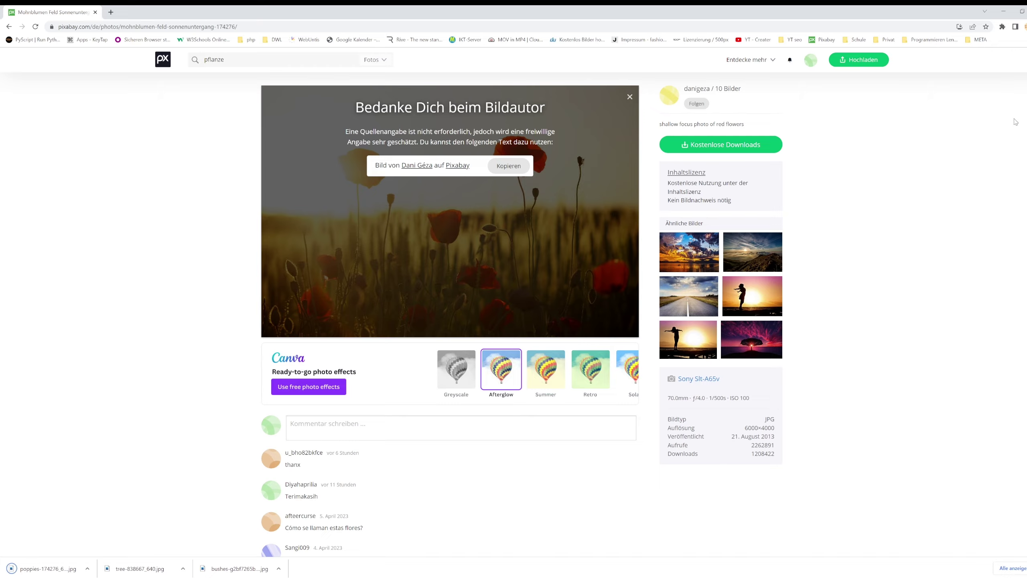
left_click(1003, 11)
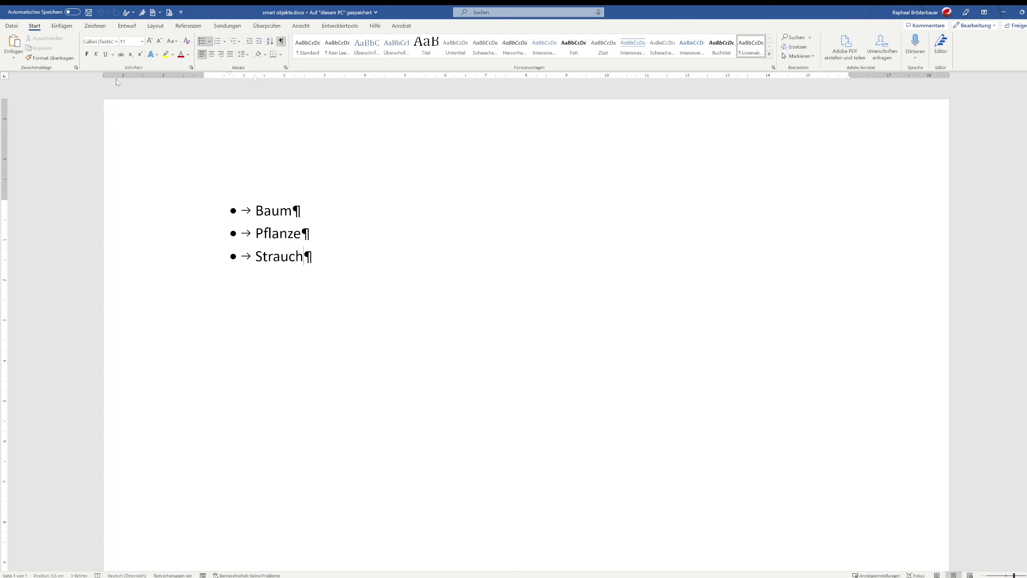
Insert the Liste > Vertikale Bildakzentliste SmartArt below the Baum, Pflanze, Strauch list.
left_click(62, 26)
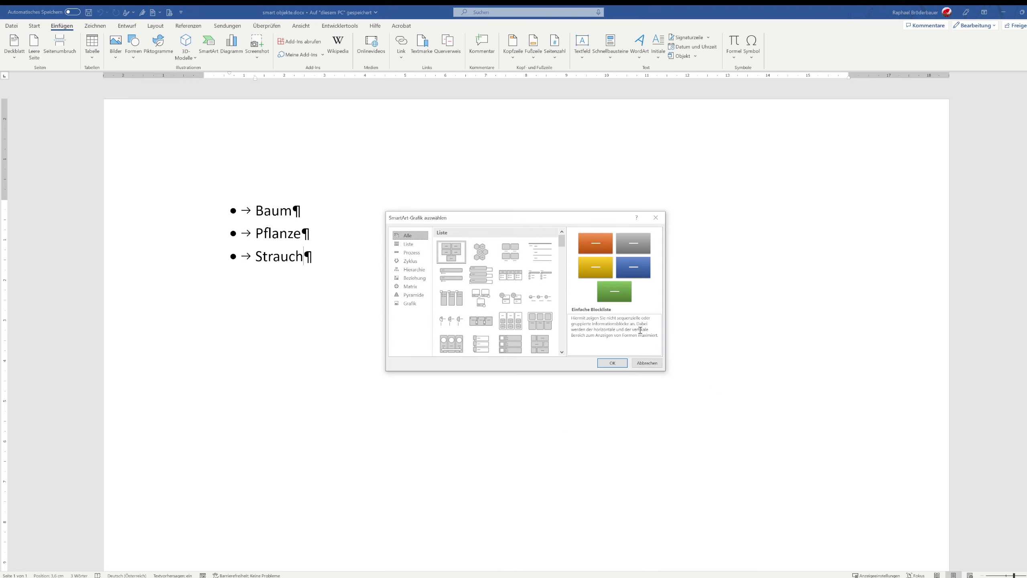
scroll(465, 251, "down", 5)
scroll(485, 275, "down", 5)
scroll(505, 296, "down", 5)
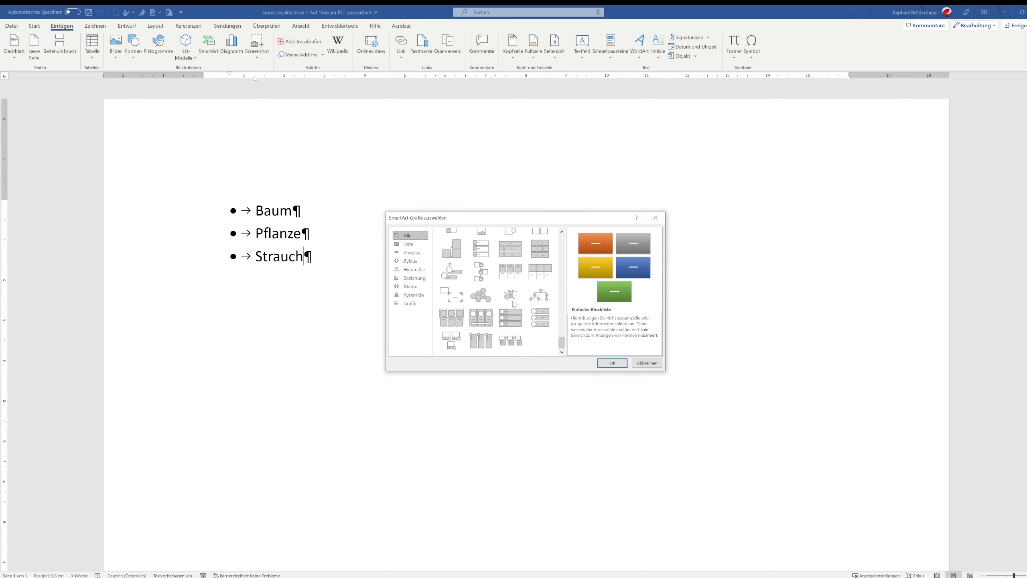
scroll(514, 291, "up", 5)
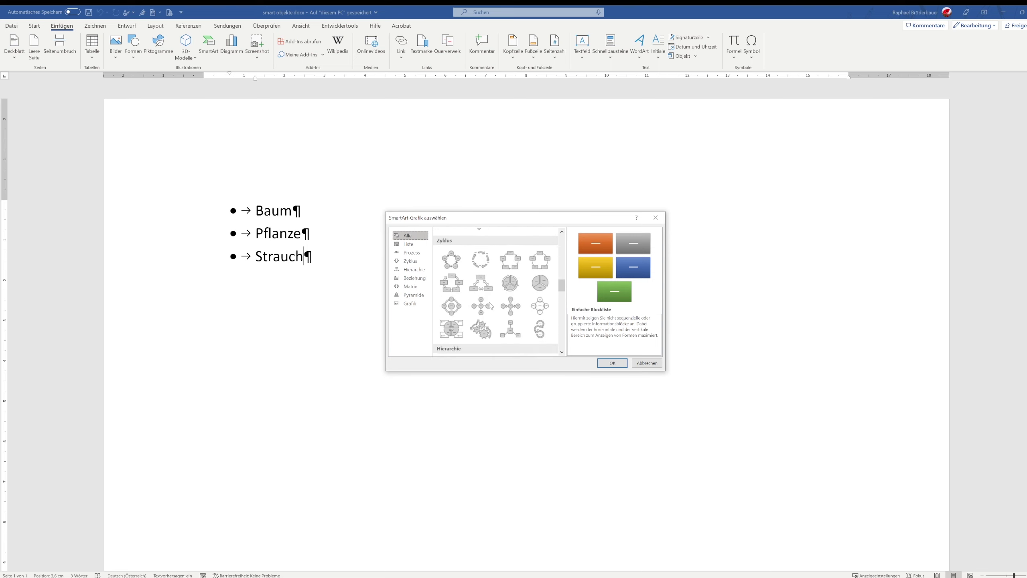
scroll(515, 258, "up", 5)
scroll(514, 259, "up", 5)
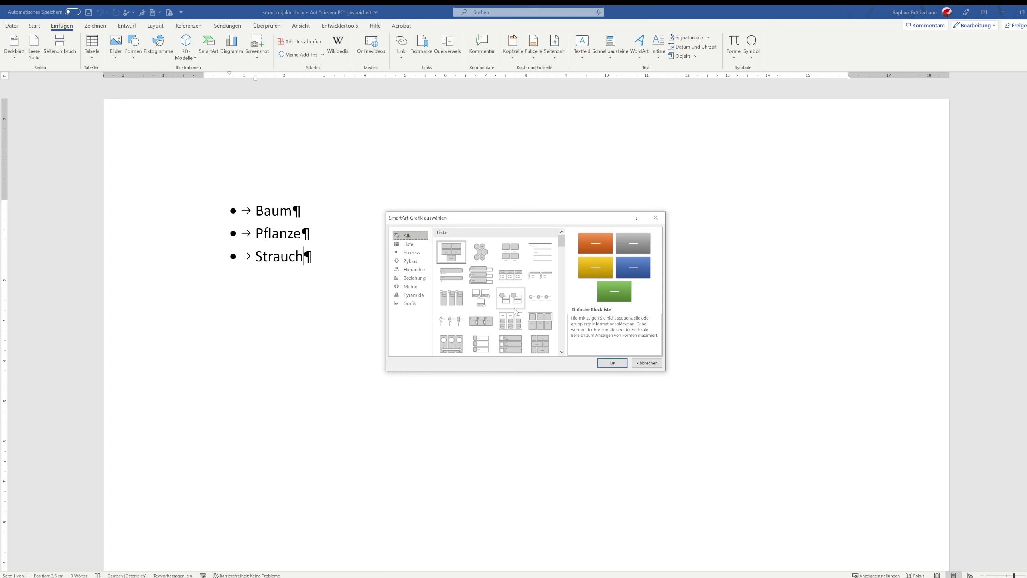
scroll(516, 311, "down", 2)
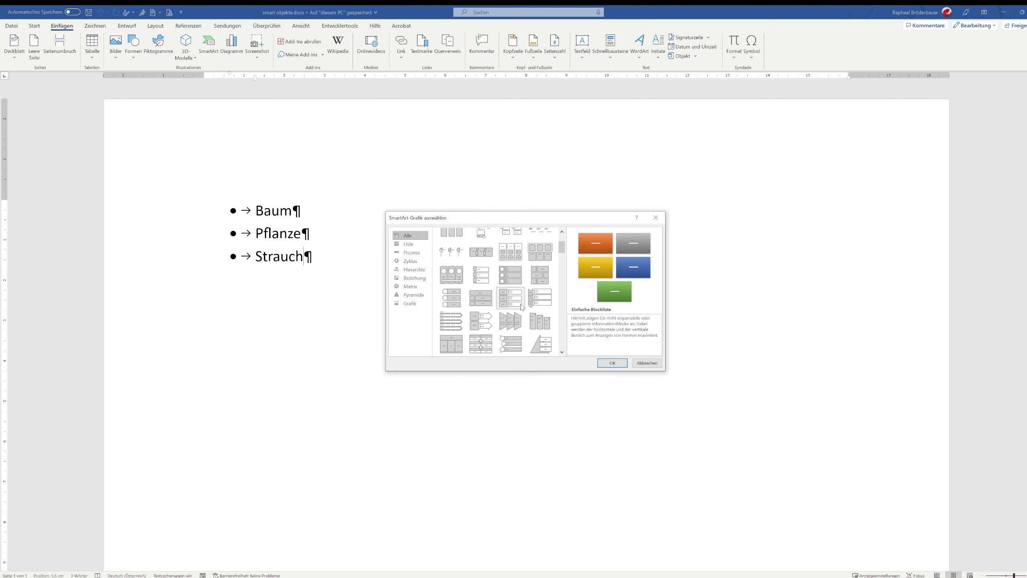
left_click(444, 306)
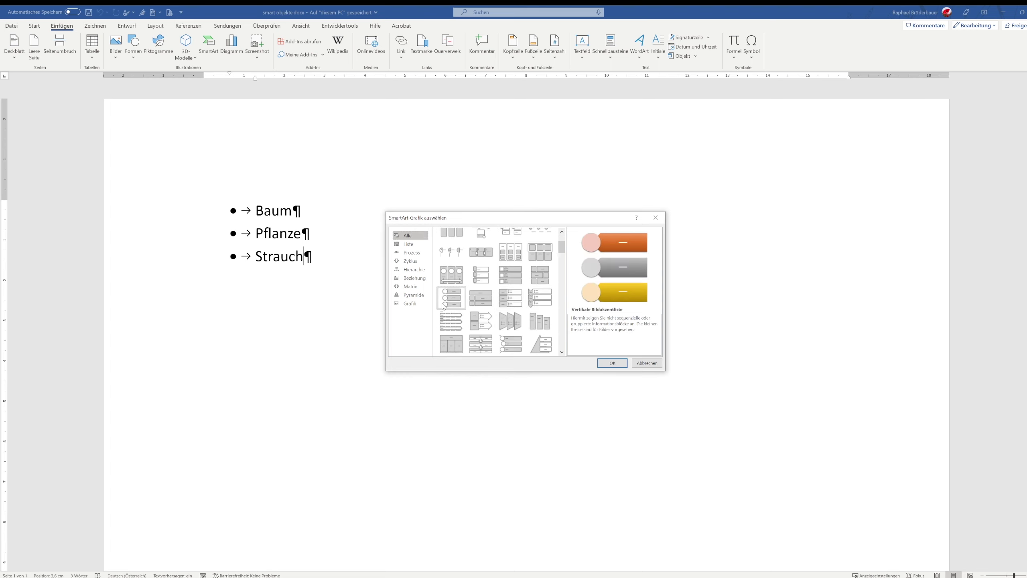
left_click(613, 364)
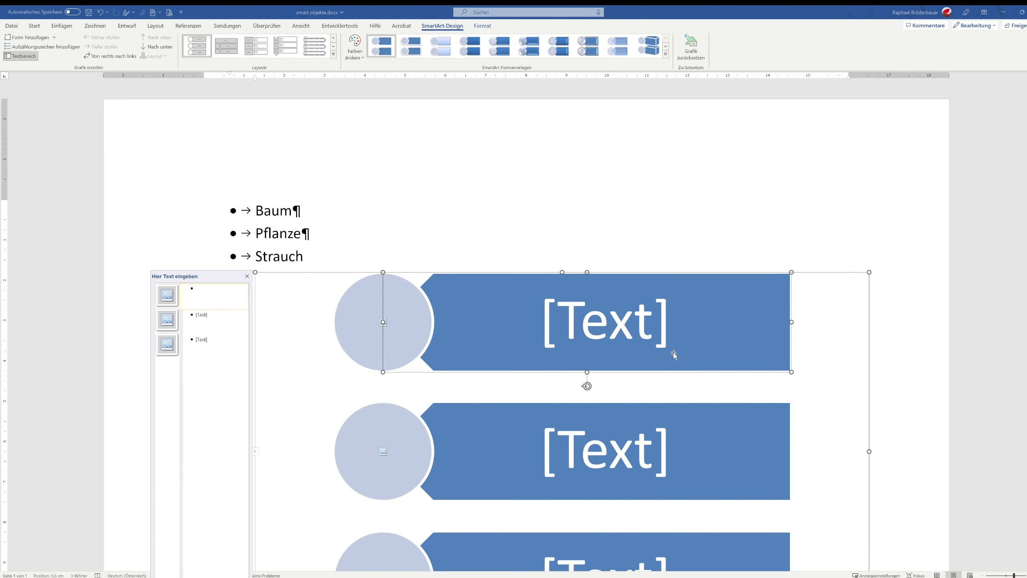
Try adding a picture to the first SmartArt circle, then dismiss the insertion choices.
scroll(900, 407, "down", 3)
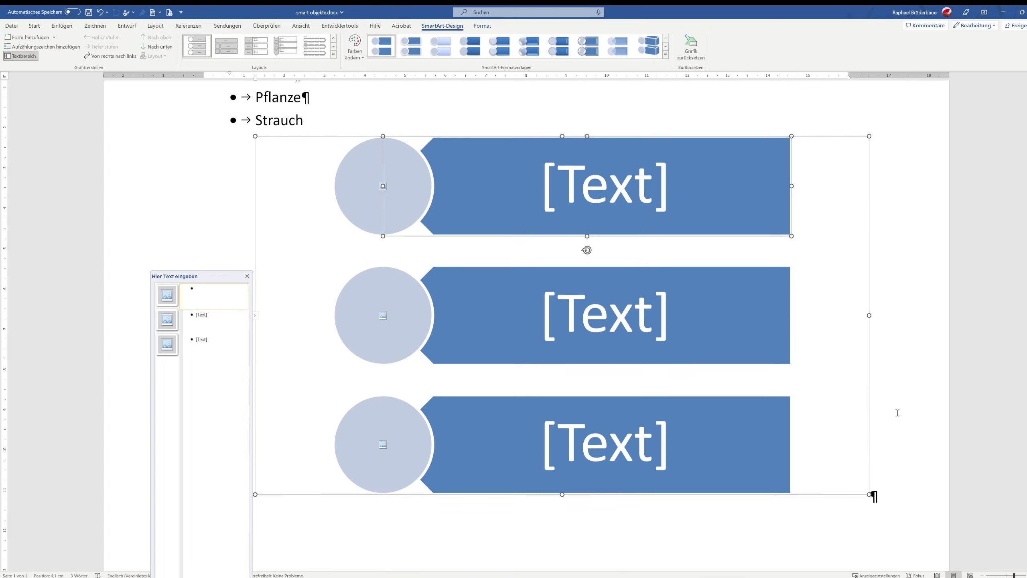
scroll(897, 413, "down", 2)
scroll(872, 432, "up", 1)
scroll(872, 475, "up", 3)
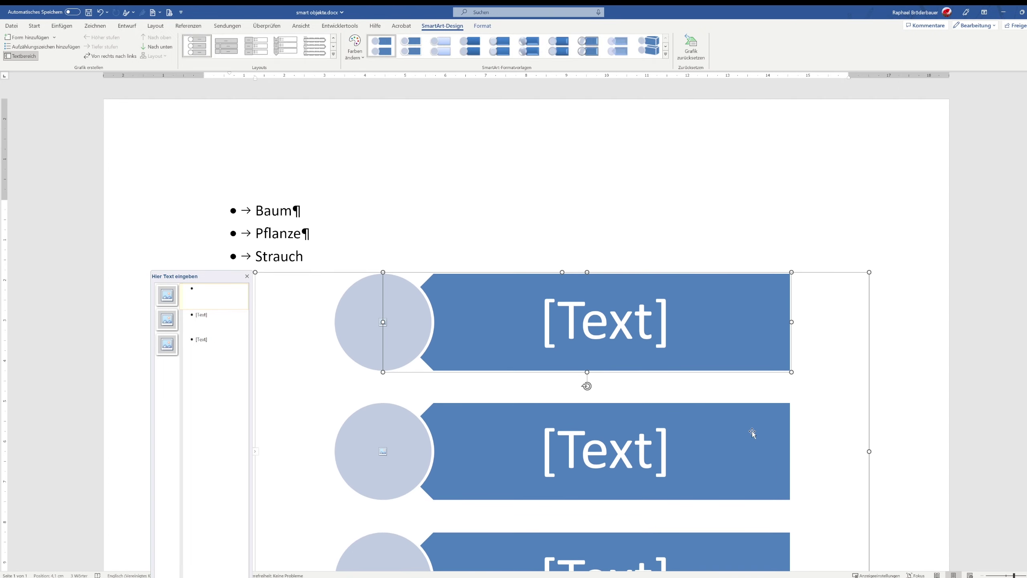
left_click(167, 295)
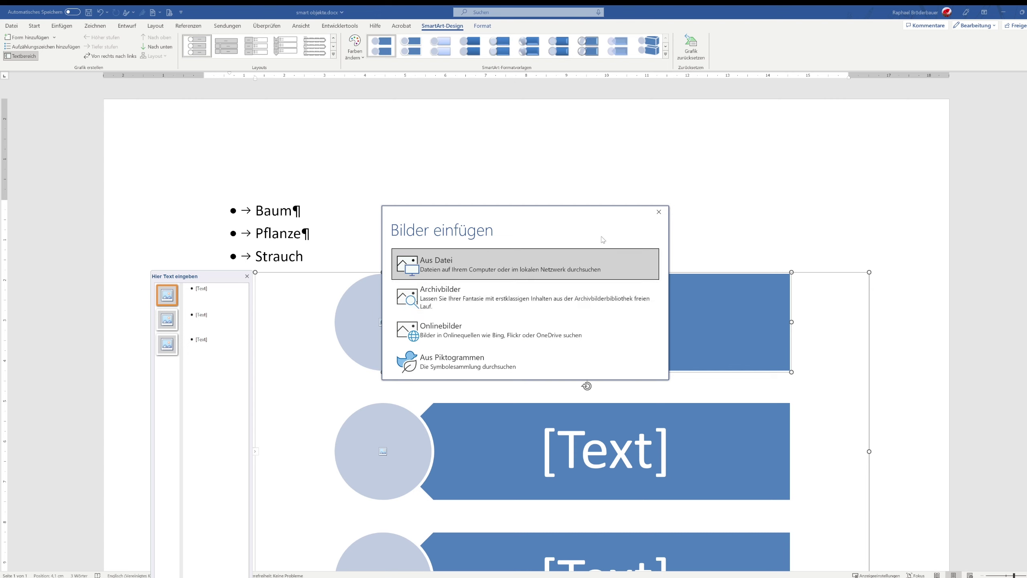
left_click(660, 210)
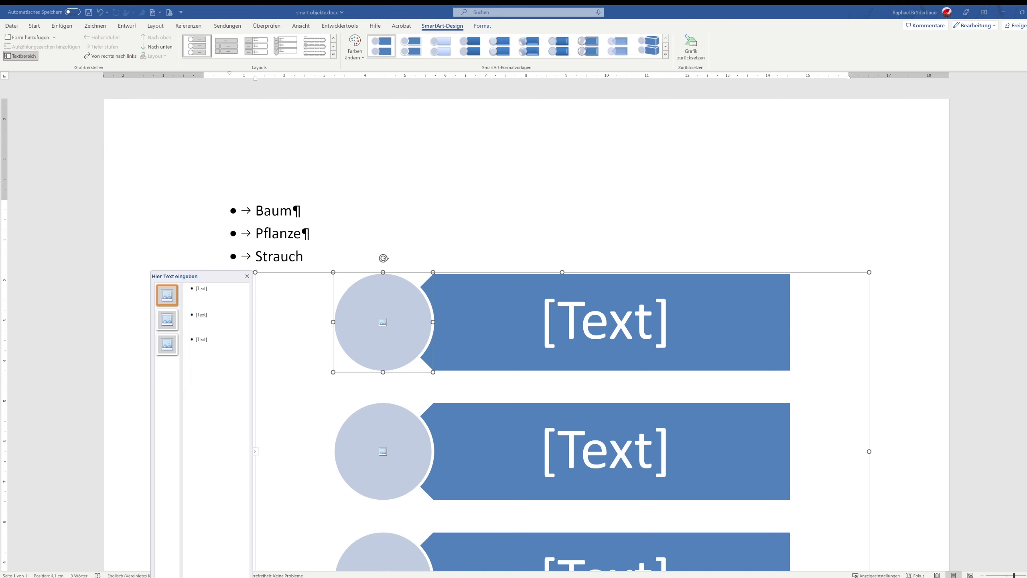
Drag bushes_640.jpg onto the first picture slot, raising the Dateikonvertierung prompt.
left_click(413, 338)
left_click_drag(385, 323, 391, 285)
left_click(386, 333)
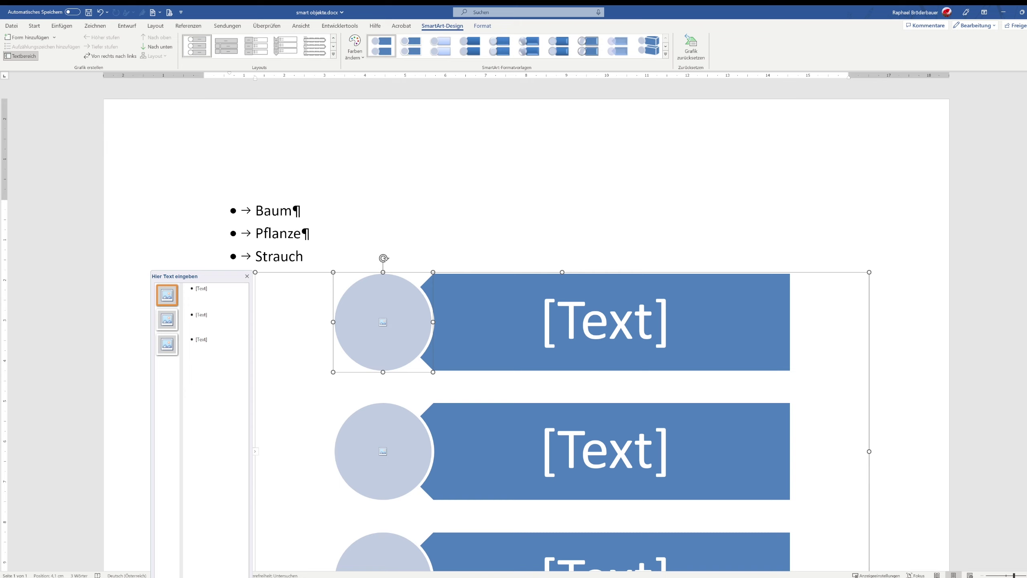
left_click_drag(658, 447, 485, 350)
left_click_drag(389, 328, 390, 329)
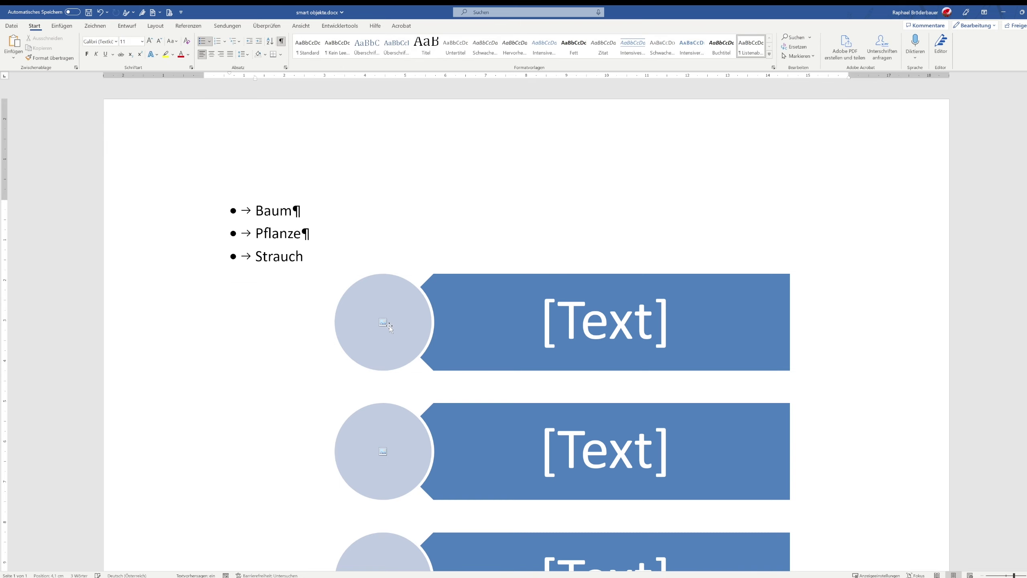
left_click(390, 329)
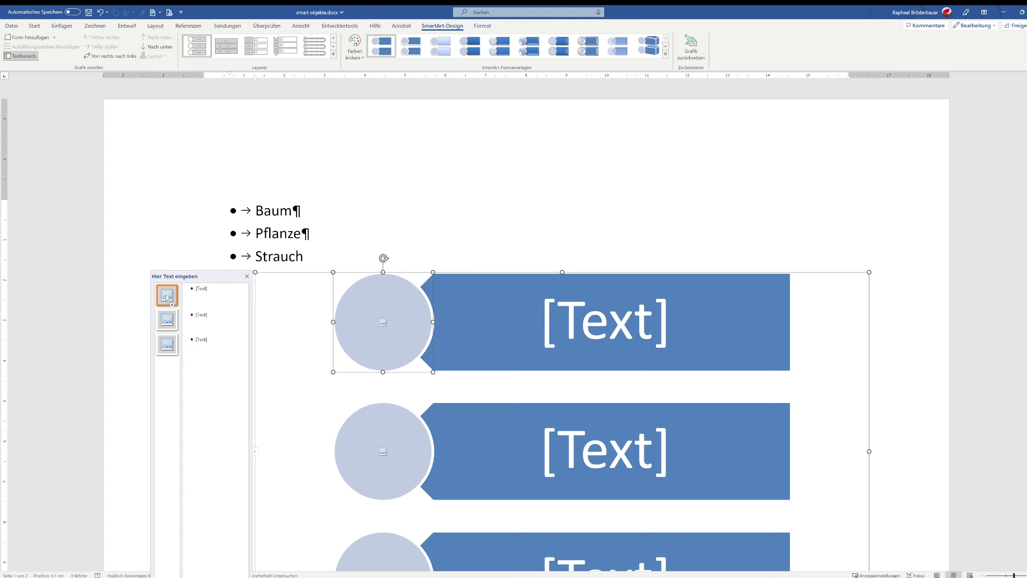
left_click_drag(838, 469, 168, 298)
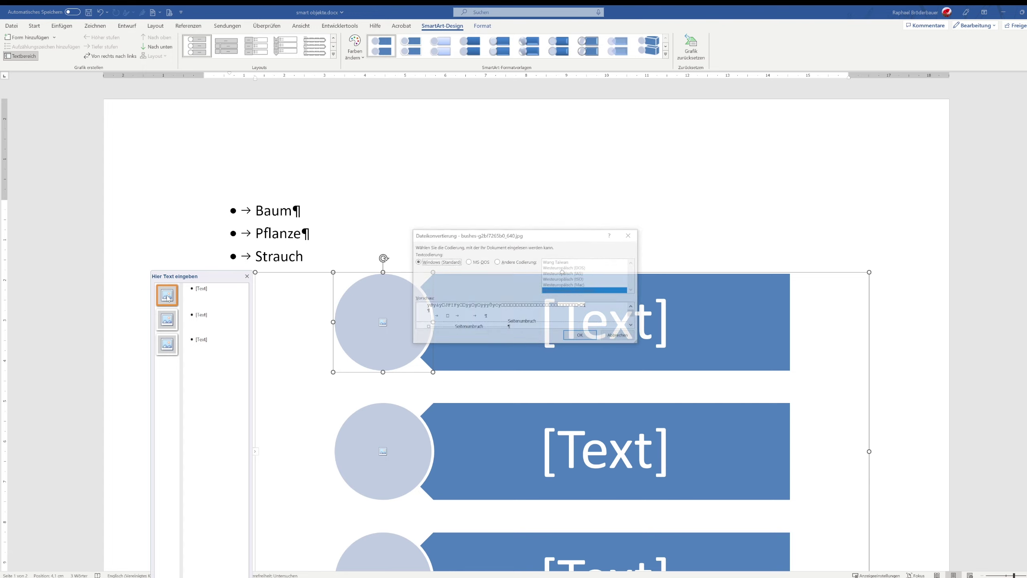
Accept the Dateikonvertierung and delete all the jpg's garbled text, leaving an empty page.
left_click(579, 336)
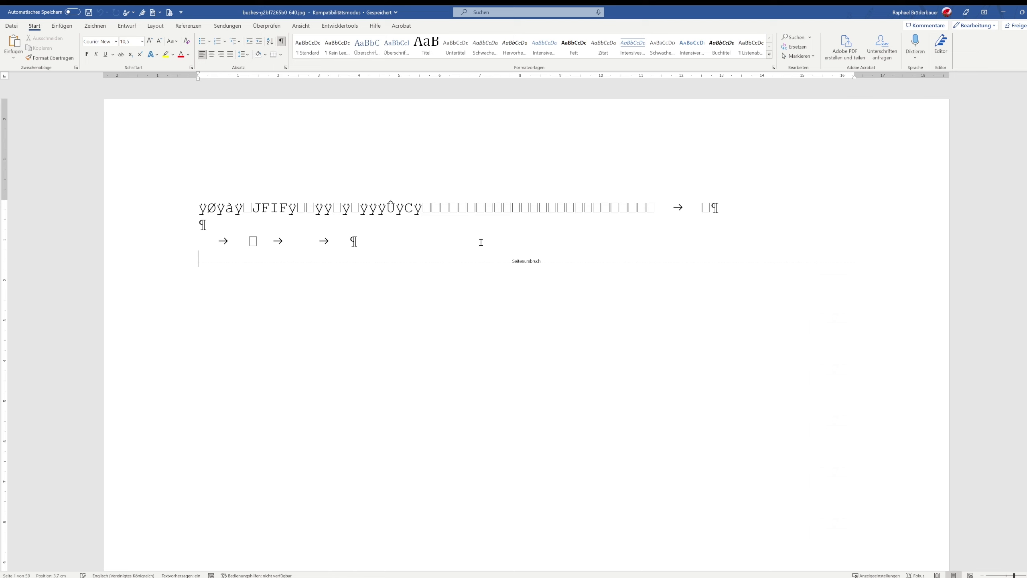
left_click_drag(478, 239, 185, 193)
key("Delete")
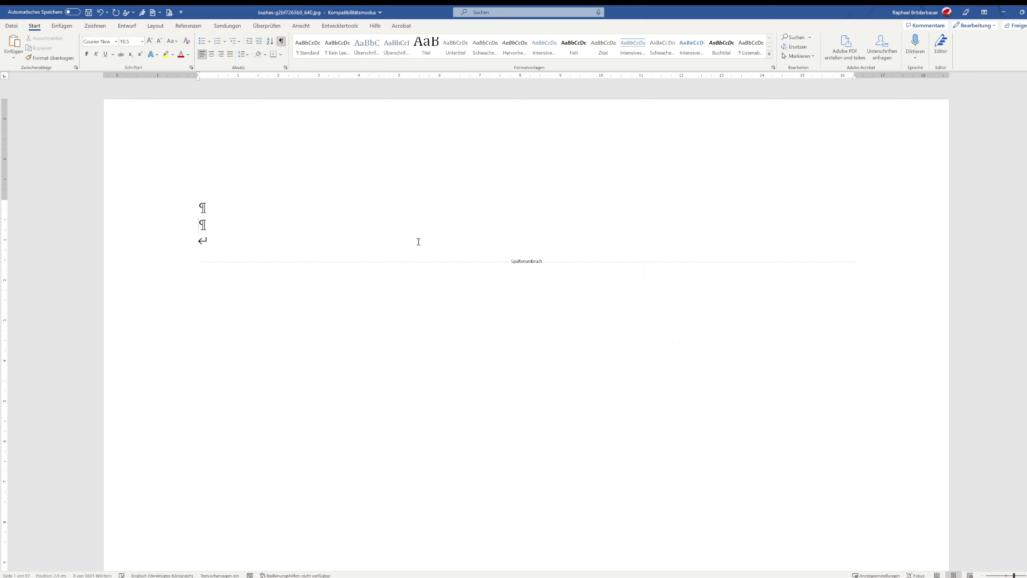
left_click_drag(189, 204, 197, 305)
key("Delete")
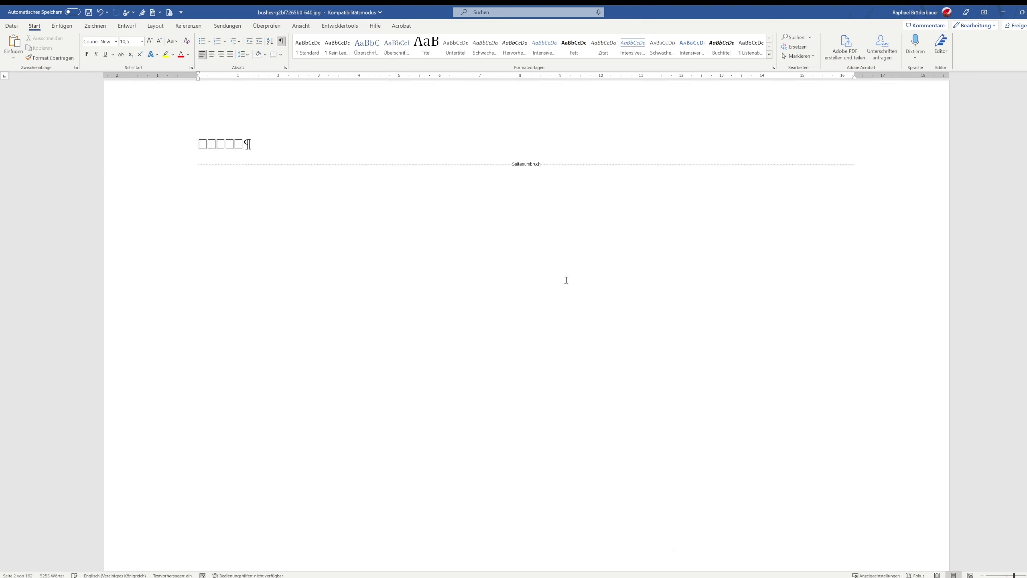
key("ctrl+z")
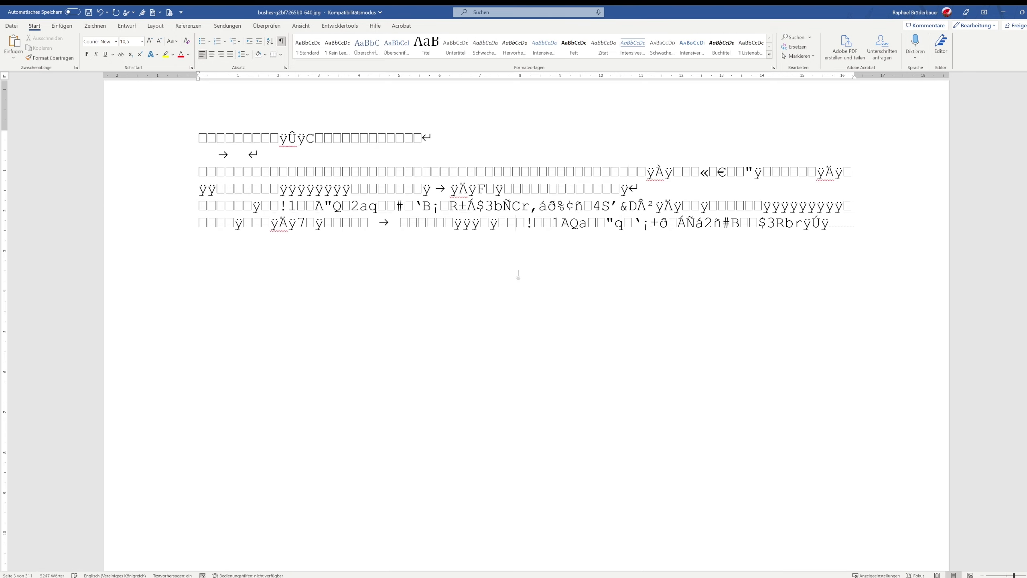
key("Delete")
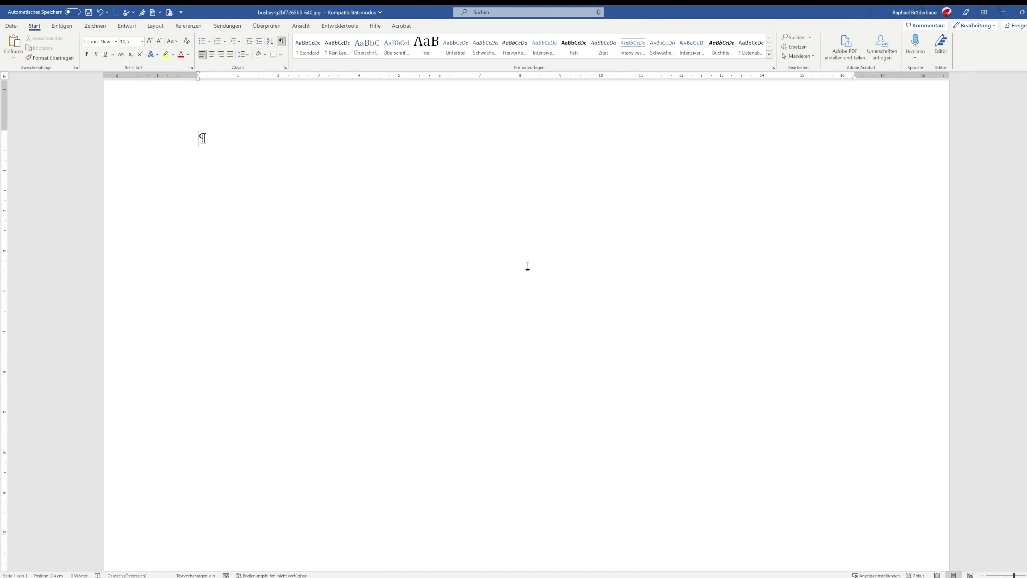
scroll(502, 248, "up", 3)
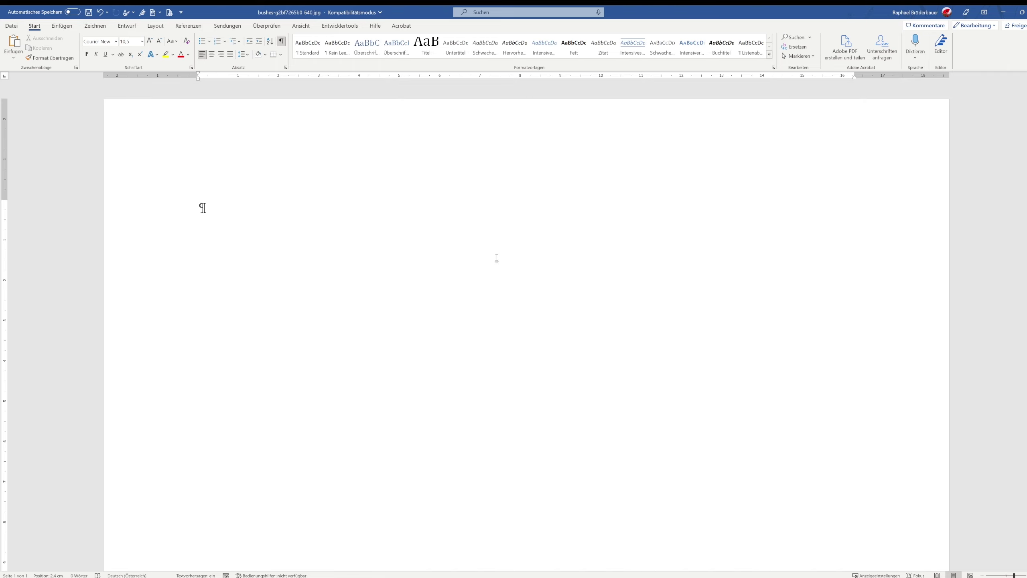
Insert the Vertikale Bildakzentliste SmartArt layout onto the blank page.
left_click(56, 26)
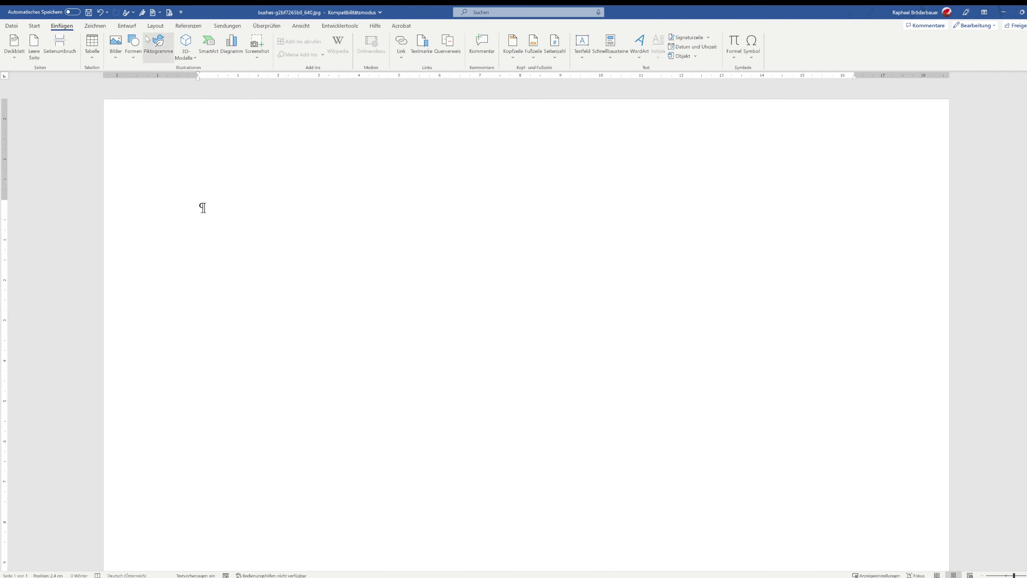
left_click(209, 44)
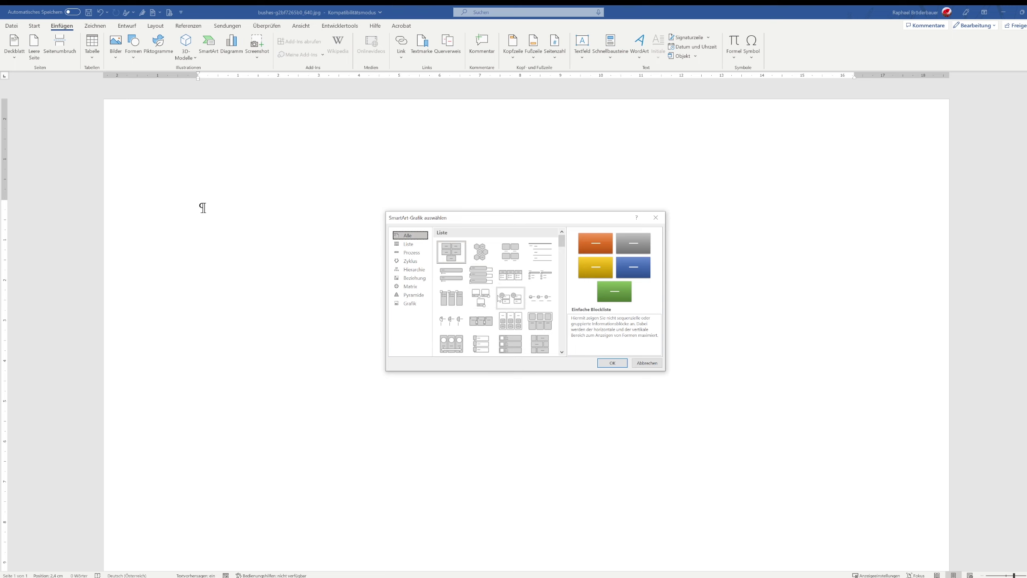
scroll(468, 286, "down", 5)
scroll(485, 296, "down", 5)
scroll(514, 311, "down", 5)
scroll(514, 311, "down", 5)
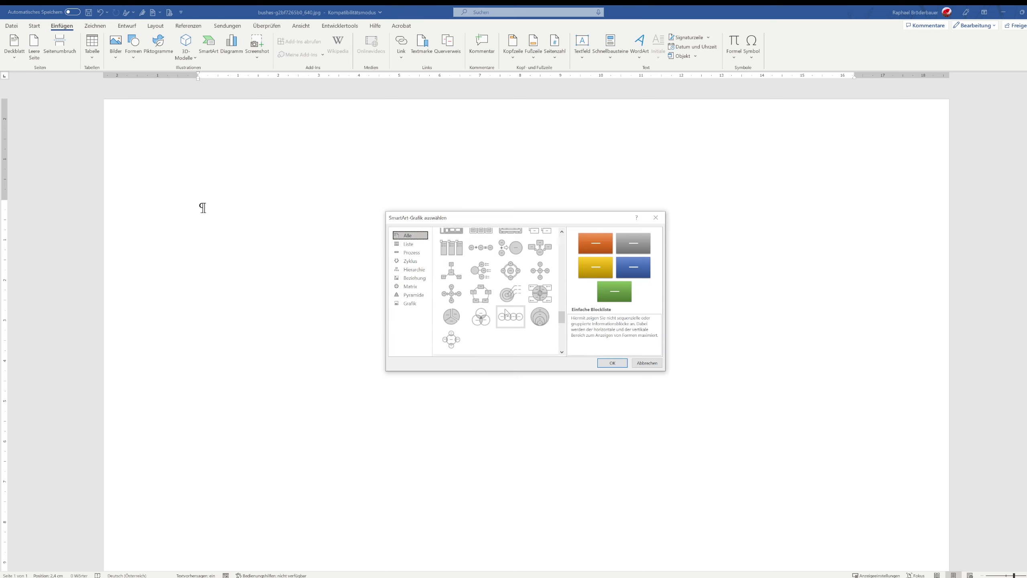
scroll(502, 307, "down", 5)
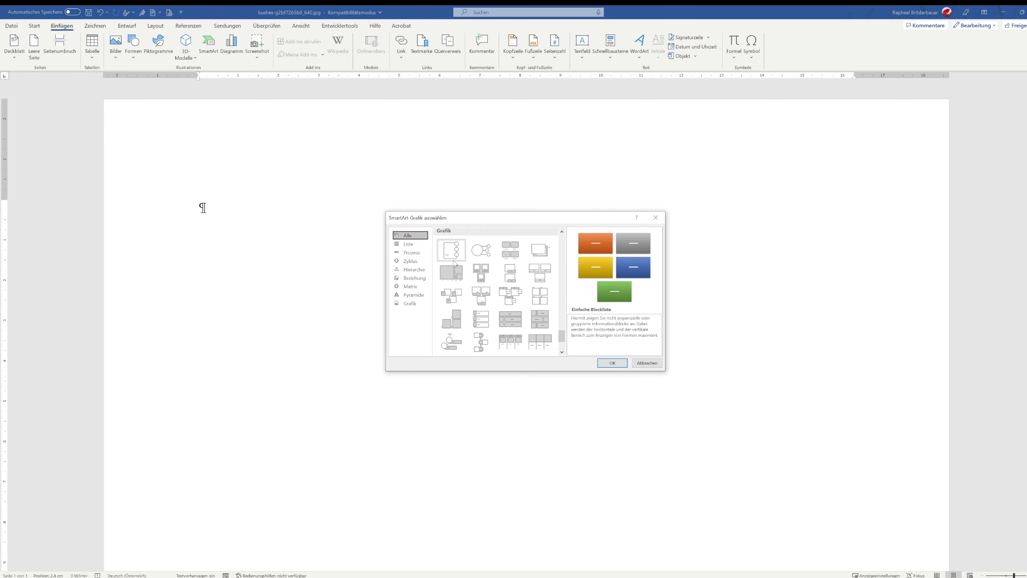
scroll(515, 300, "down", 3)
left_click(540, 317)
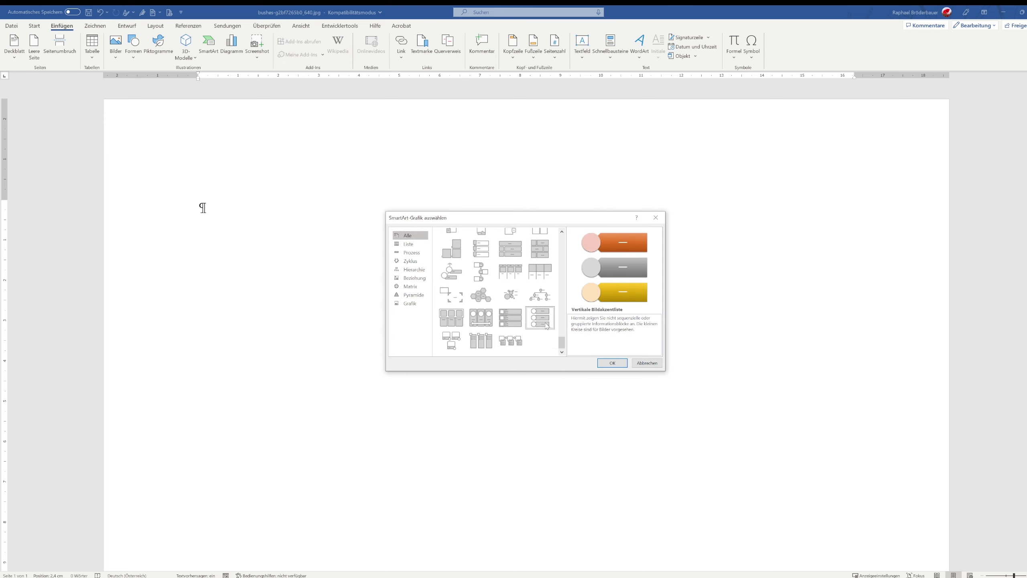
left_click(612, 363)
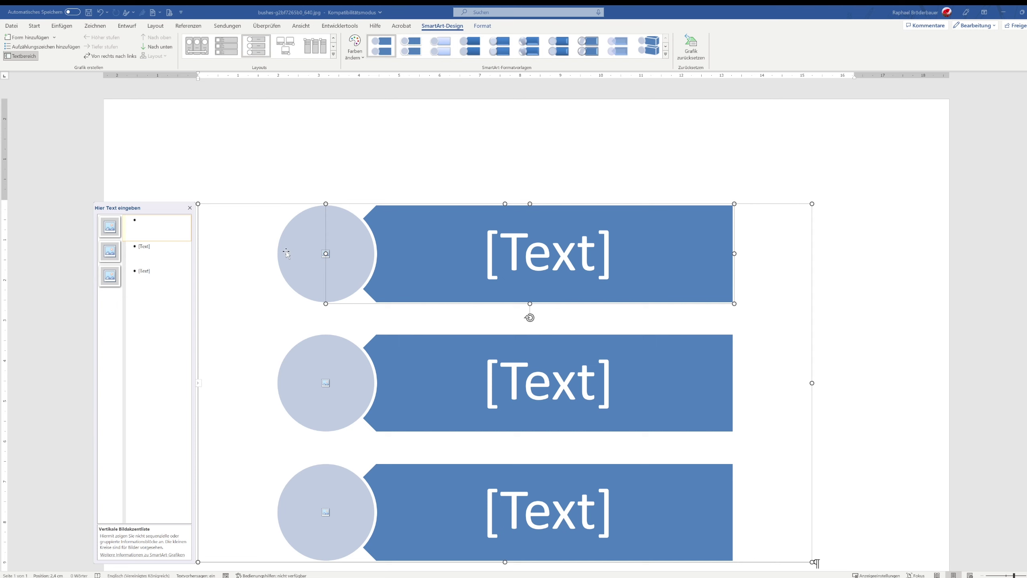
left_click(313, 248)
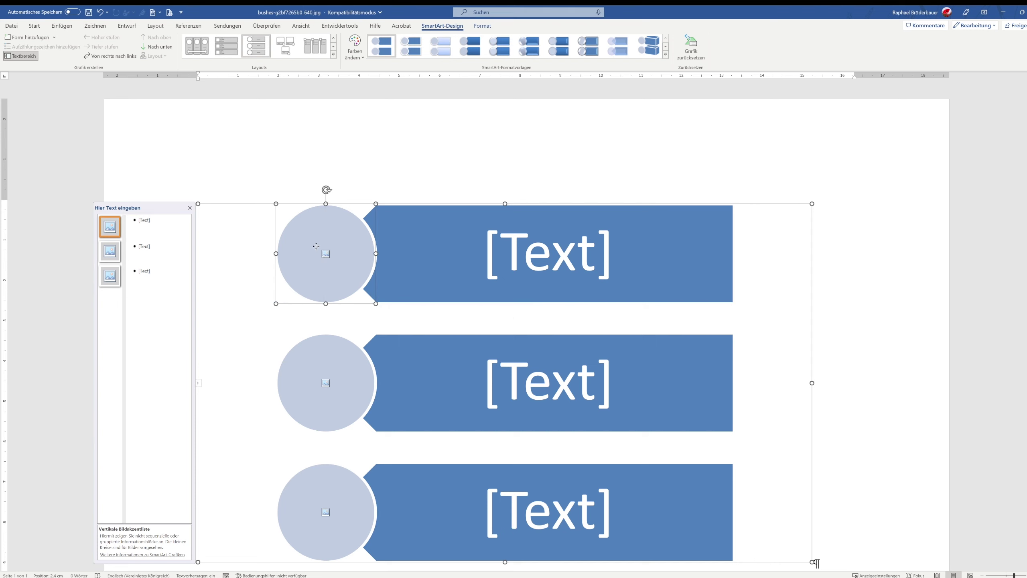
Undo the broken picture and paste the tree photo into the first circle.
right_click(316, 246)
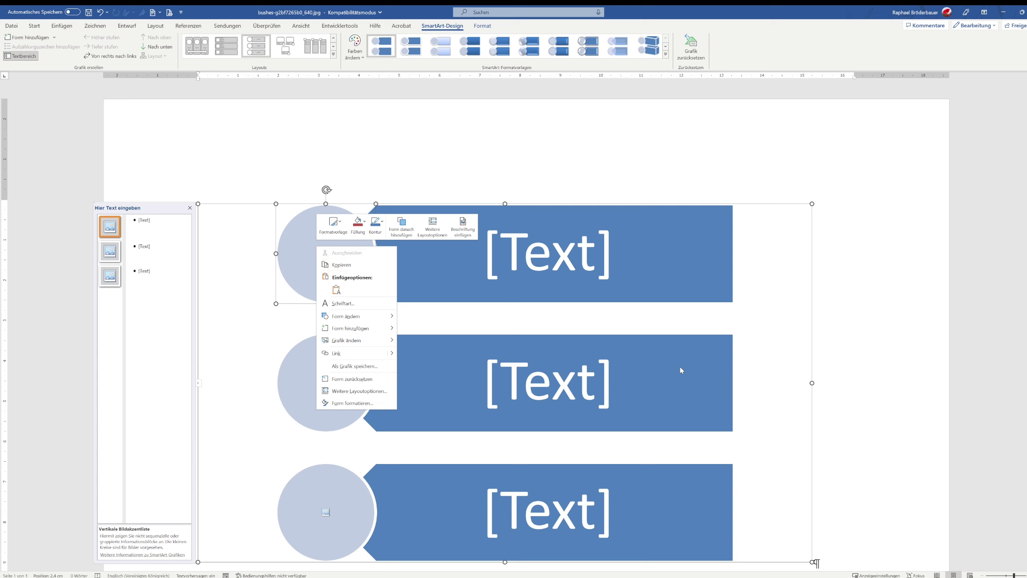
key("Escape")
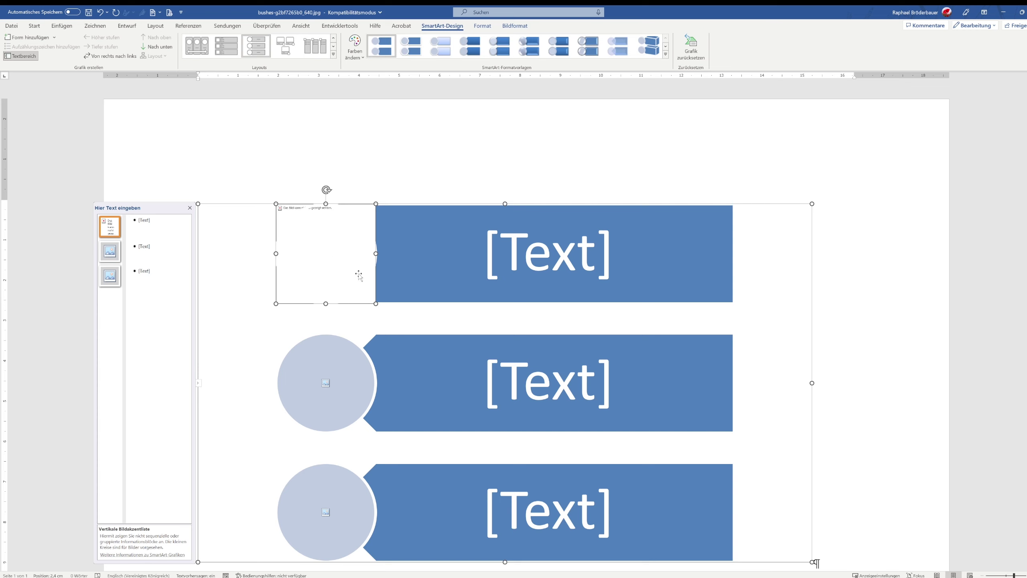
key("ctrl+z")
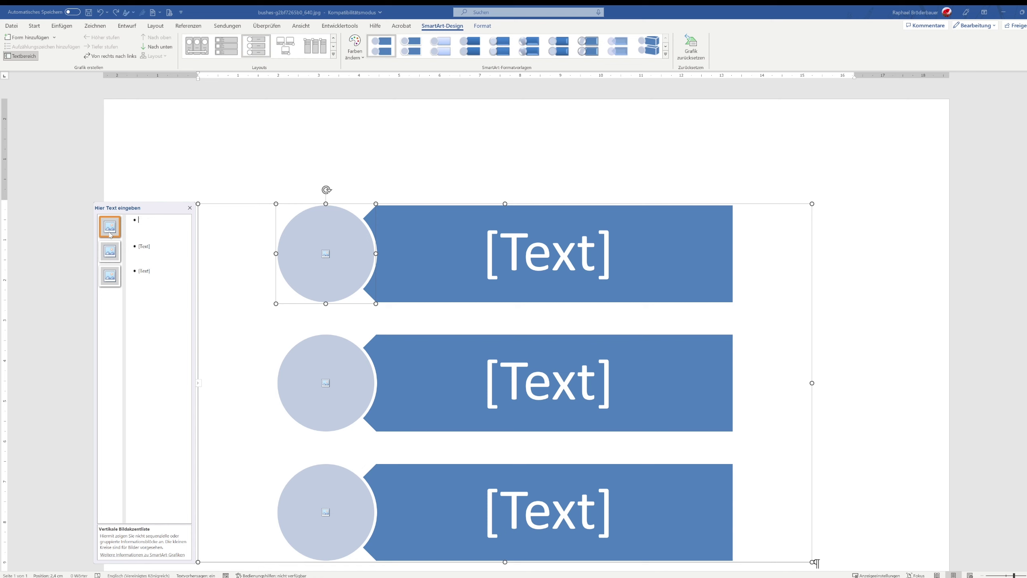
right_click(109, 229)
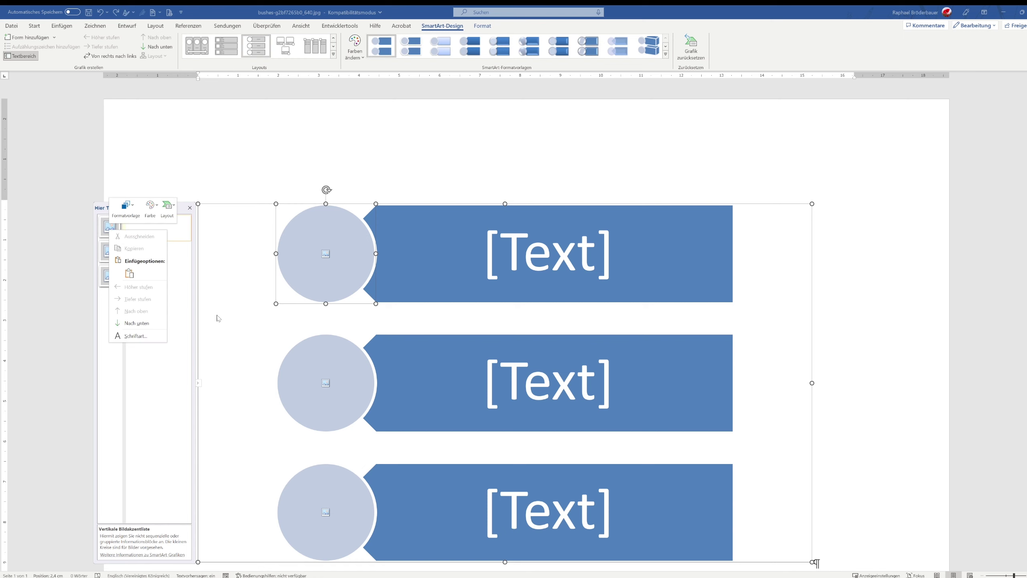
left_click(311, 334)
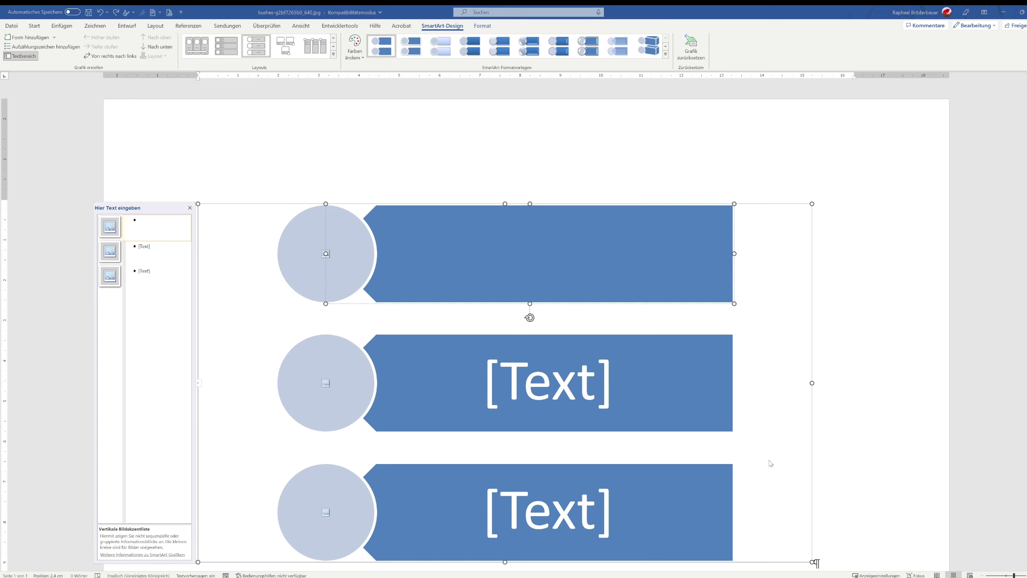
left_click(304, 260)
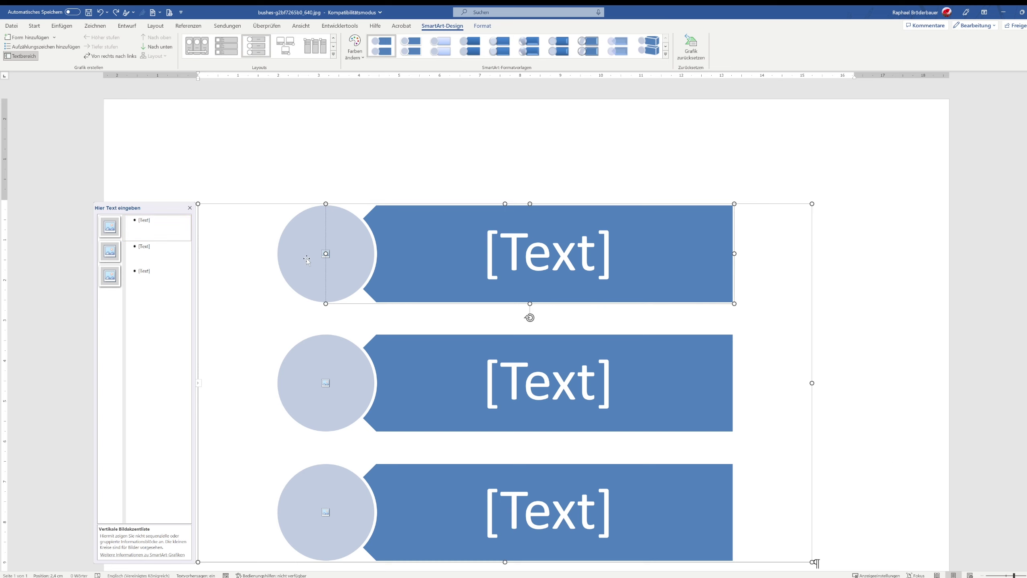
key("ctrl+v")
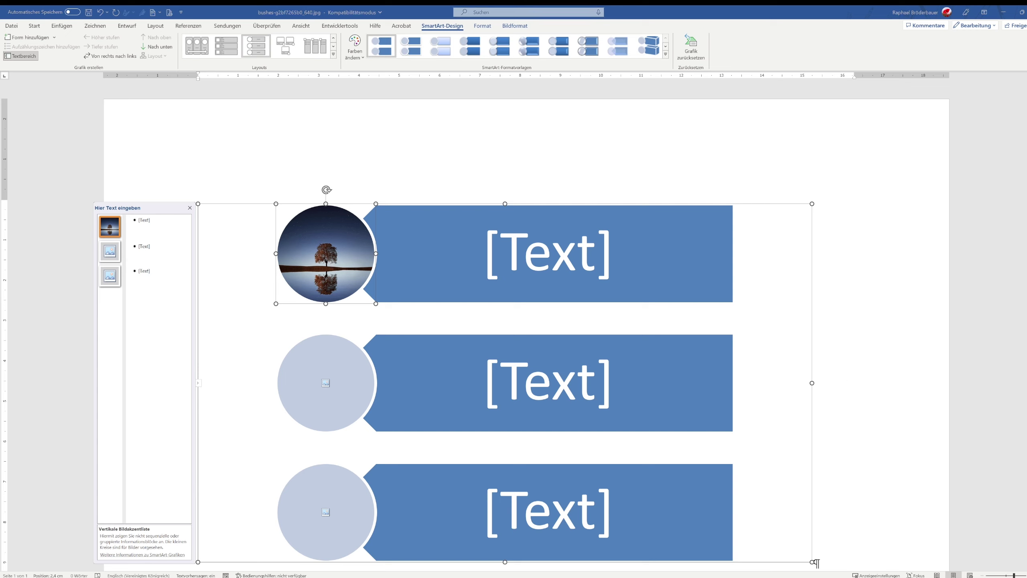
Paste the poppy photo into the second circle and undo a failed paste in the third.
left_click(335, 391)
key("ctrl+v")
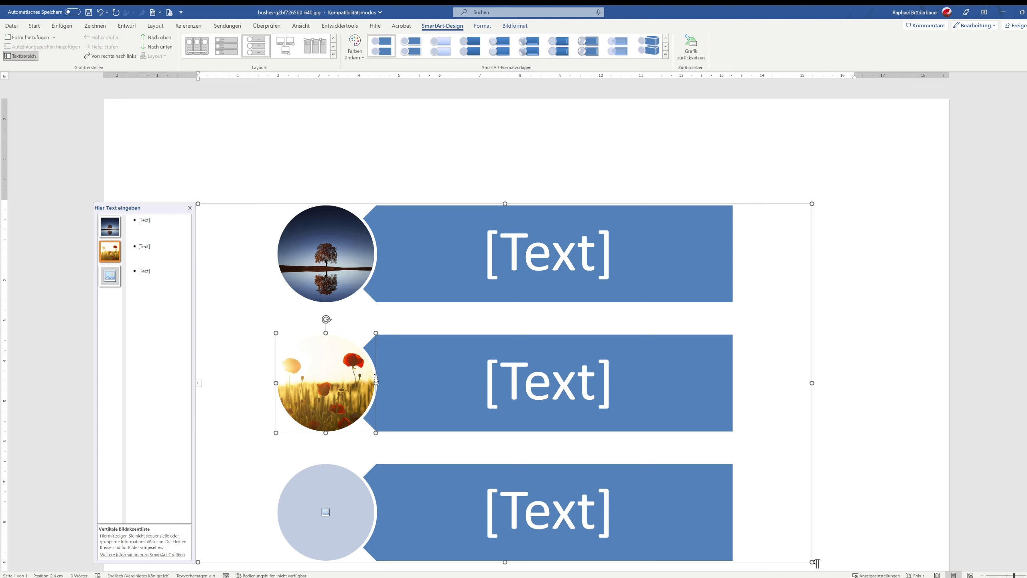
left_click(299, 520)
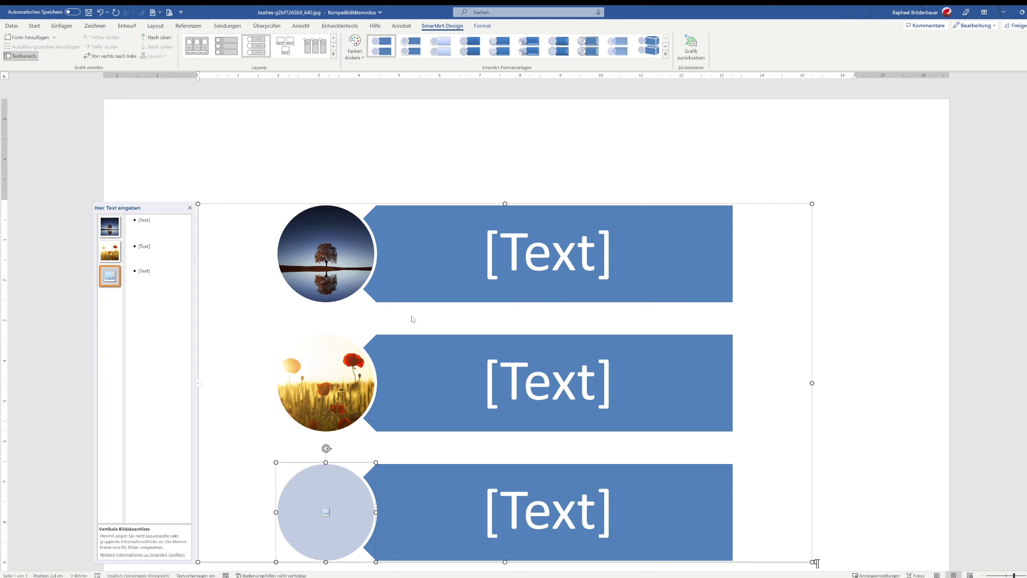
right_click(316, 490)
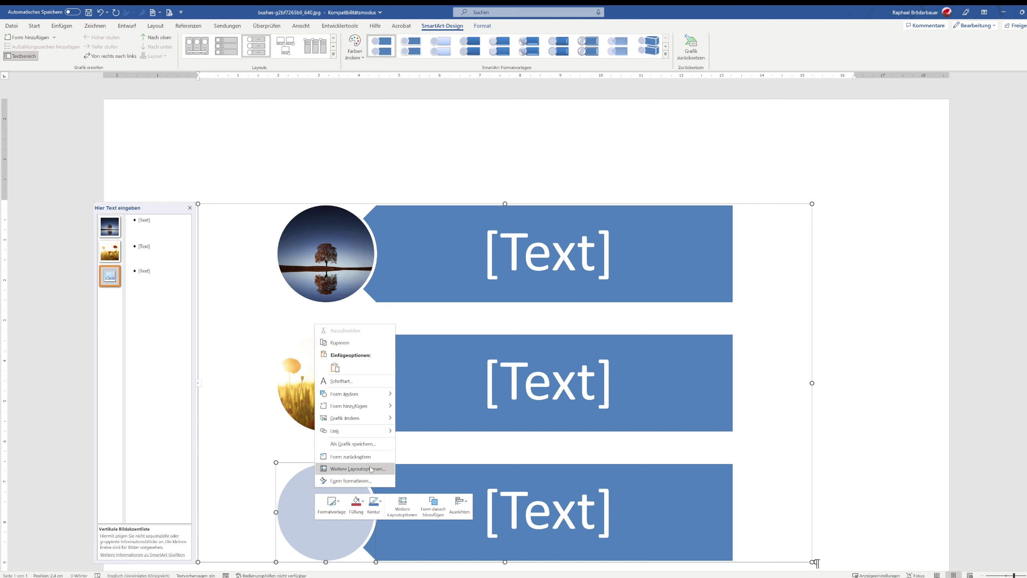
mouse_move(349, 406)
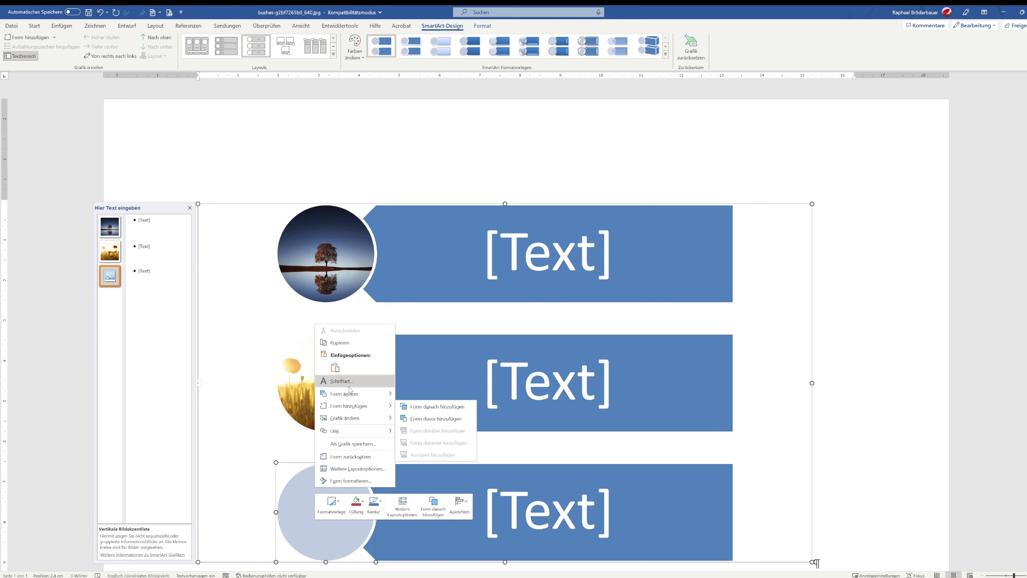
key("Escape")
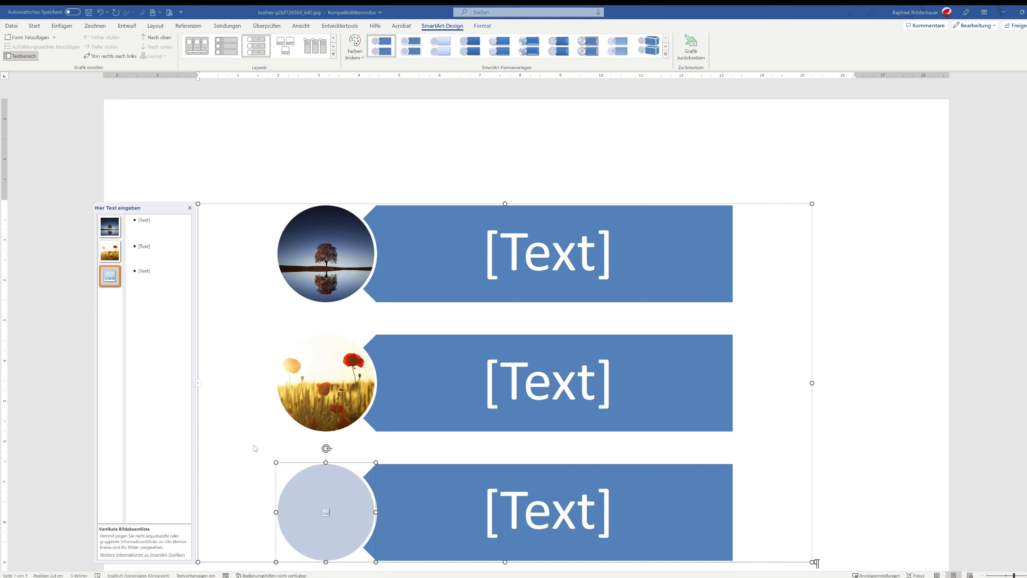
key("ctrl+v")
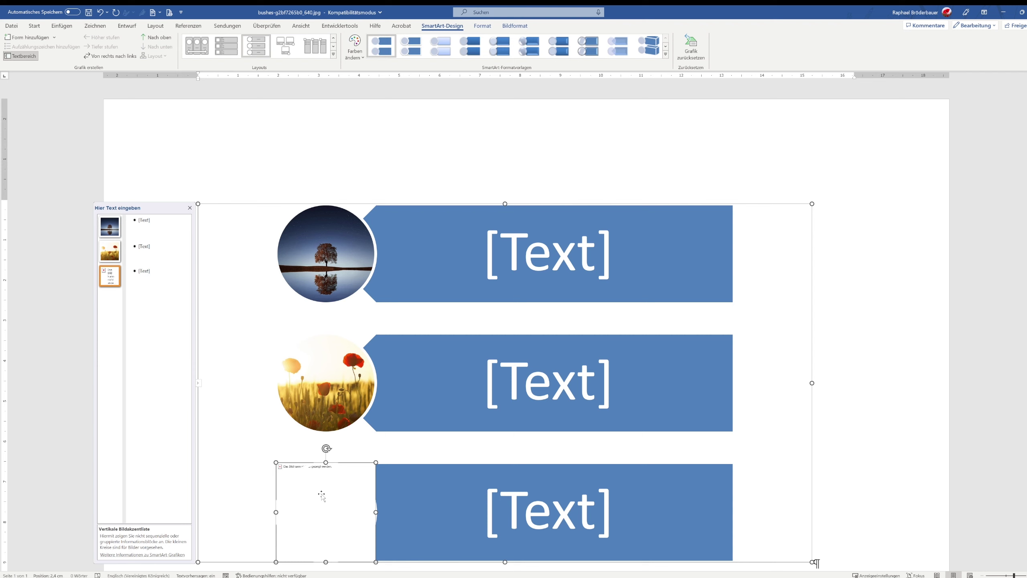
key("ctrl+z")
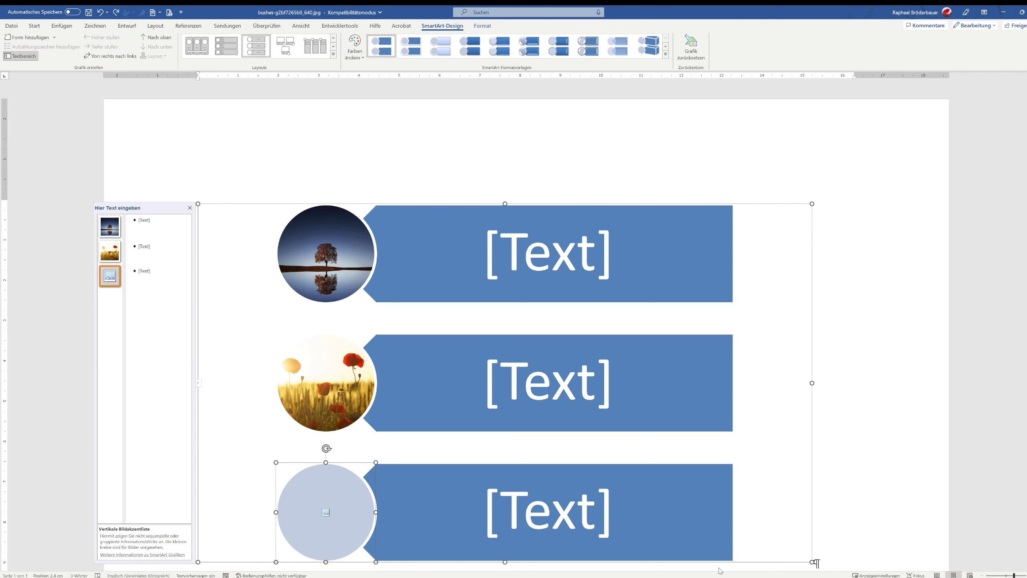
Type Baum, Pflanze and Strauch into the three [Text] placeholders, fixing the 'Beaum' typo.
left_click(562, 277)
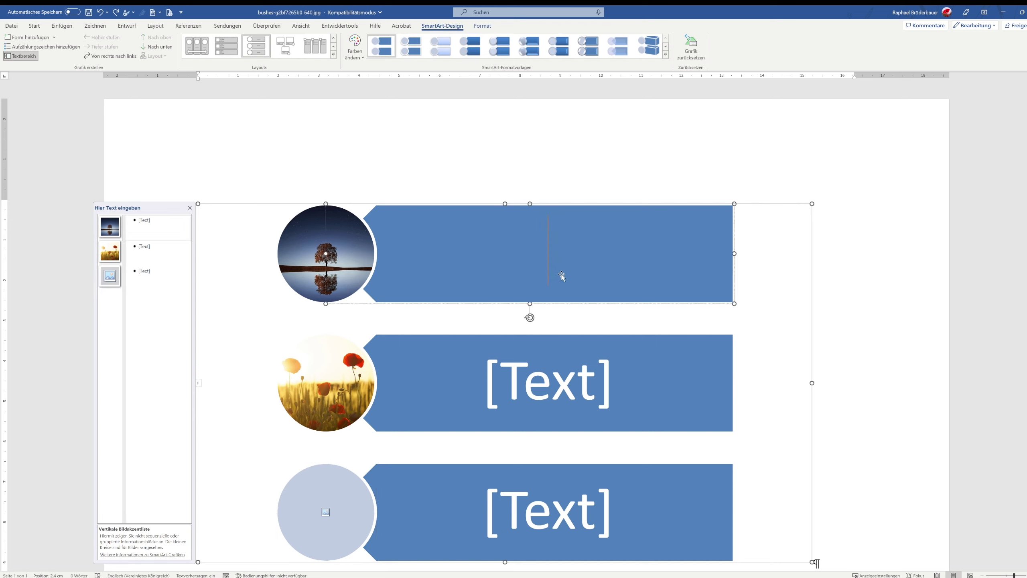
type("Beaum")
key("BackSpace")
key("BackSpace")
key("BackSpace")
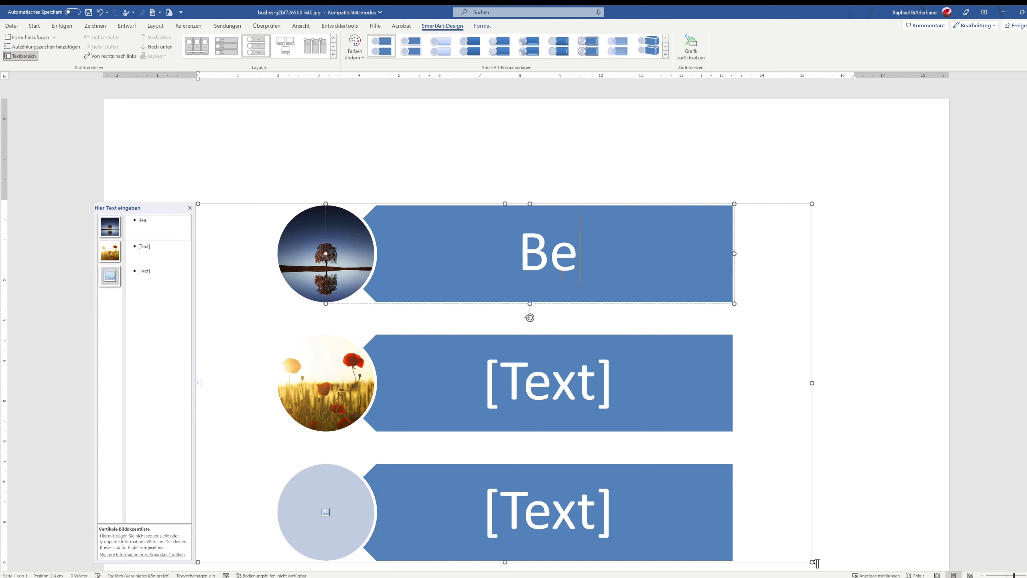
key("BackSpace")
type("aum")
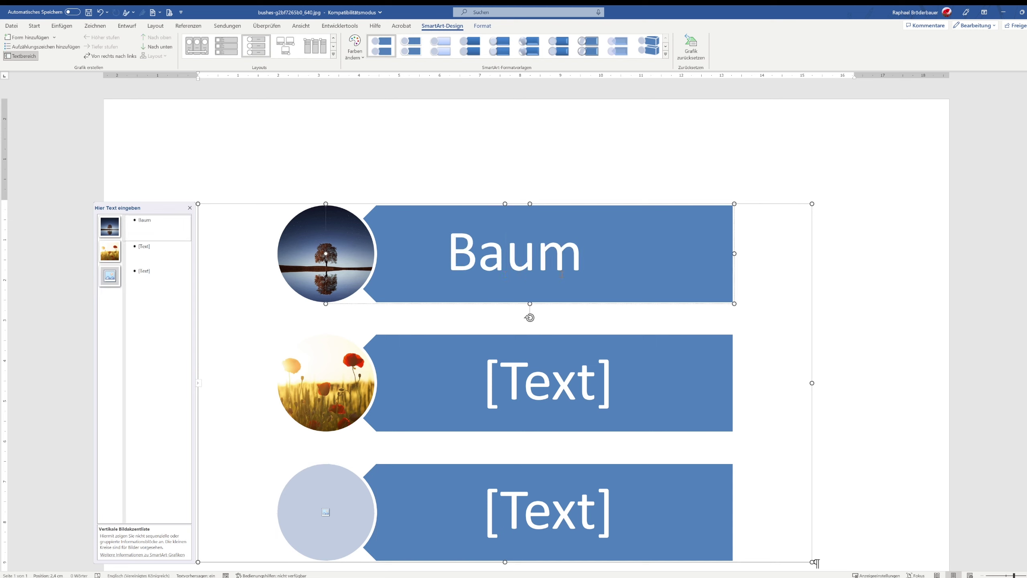
left_click(586, 376)
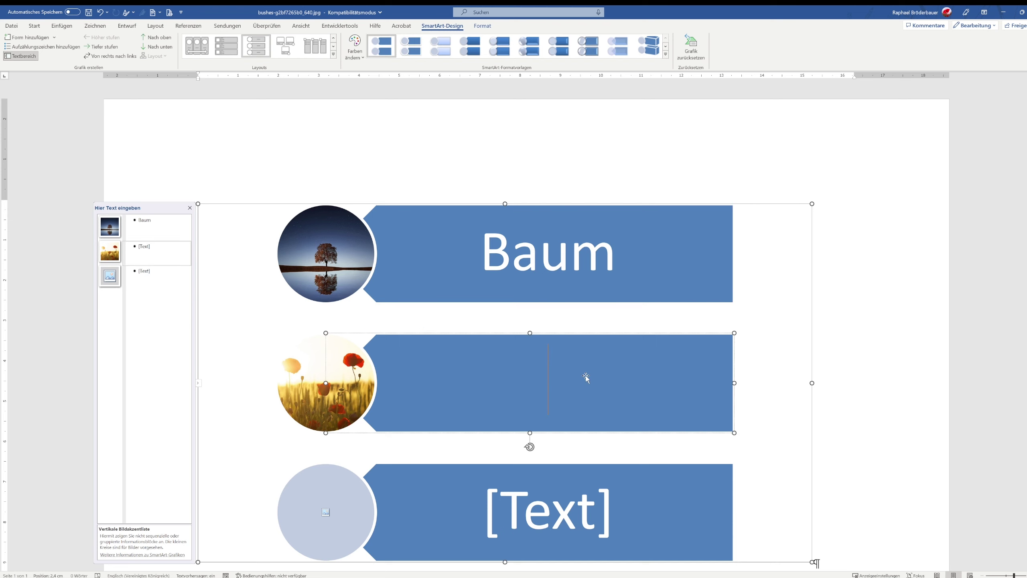
type("Pflanze")
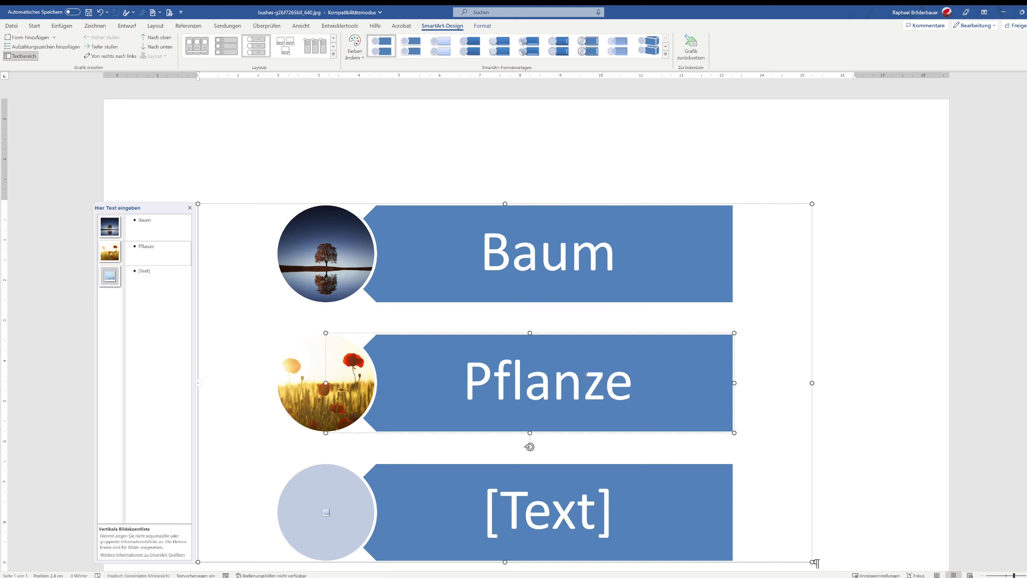
left_click(592, 548)
left_click(568, 510)
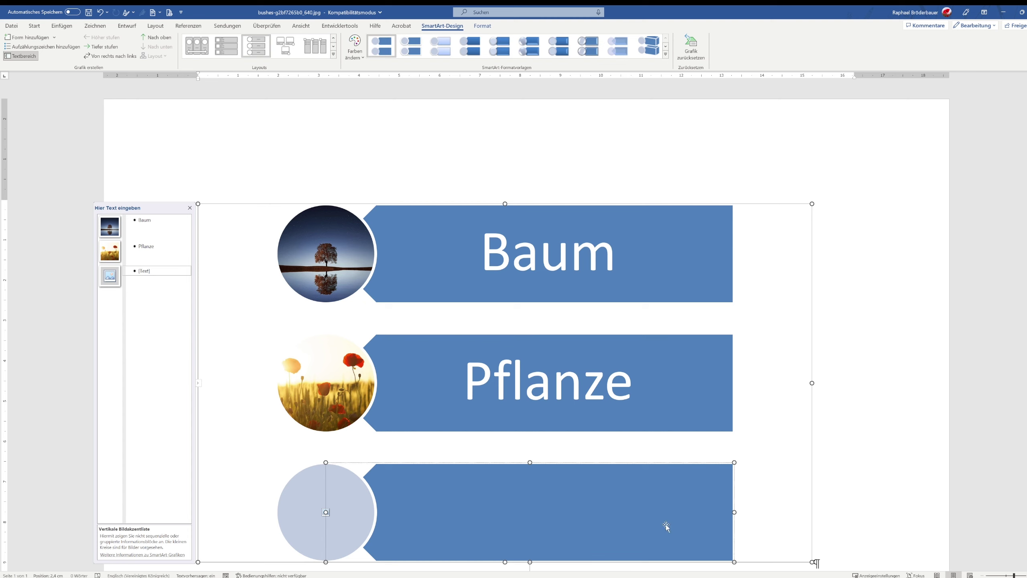
type("Strauch")
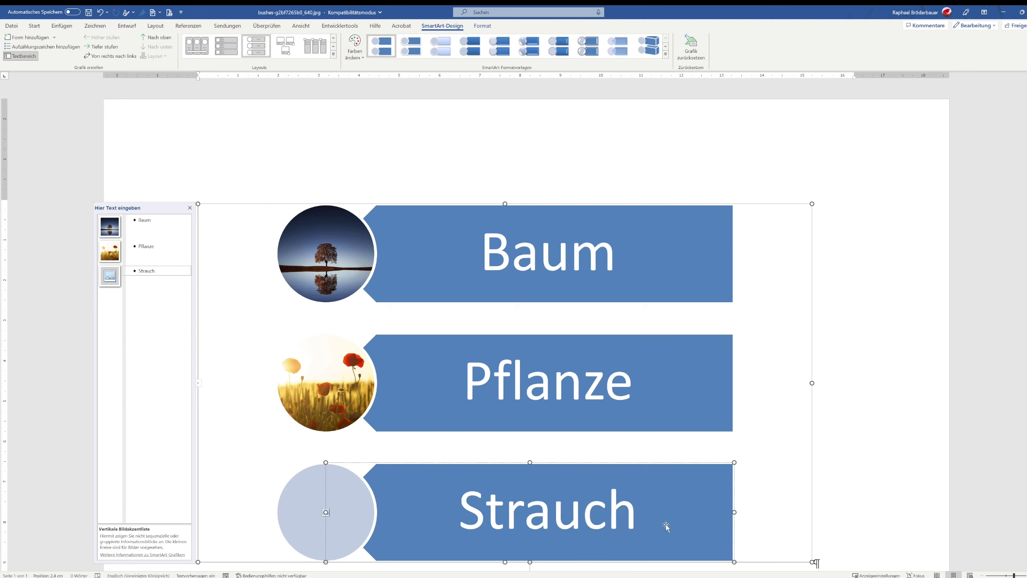
left_click(311, 510)
Put the bushes photo from Downloads into the third circle using Change Picture > Aus Datei.
right_click(310, 510)
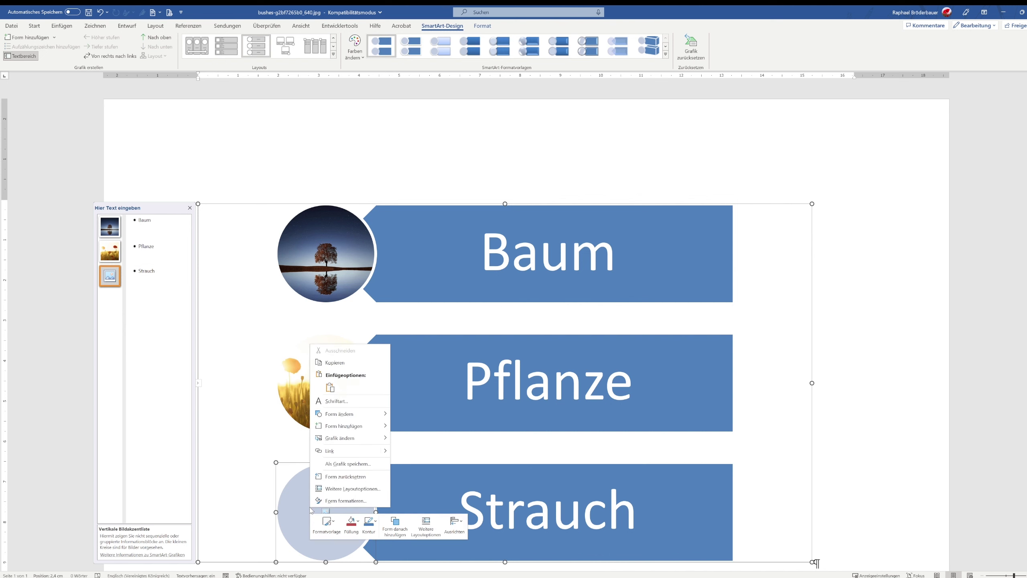
left_click(114, 279)
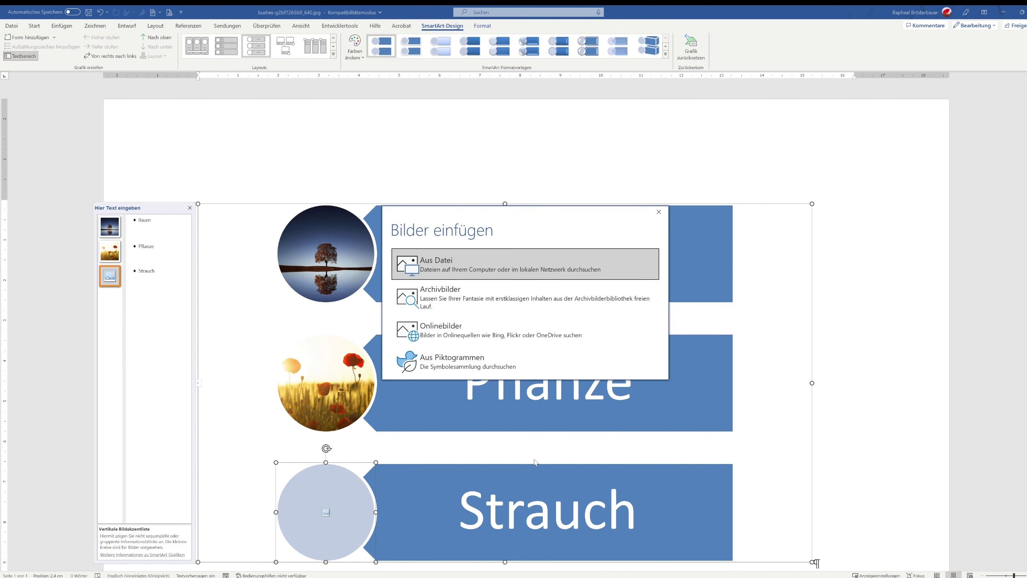
left_click(455, 274)
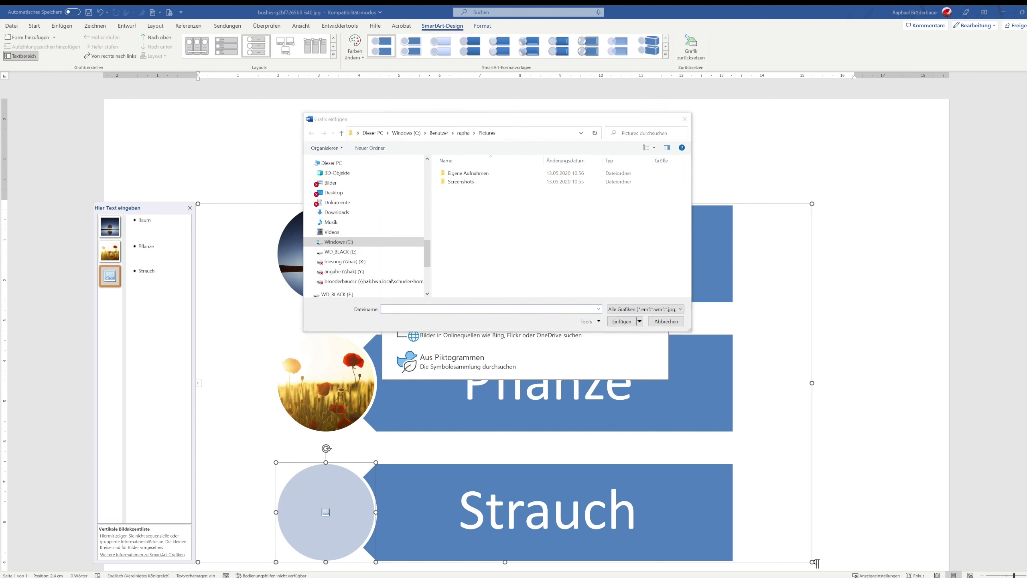
left_click(537, 135)
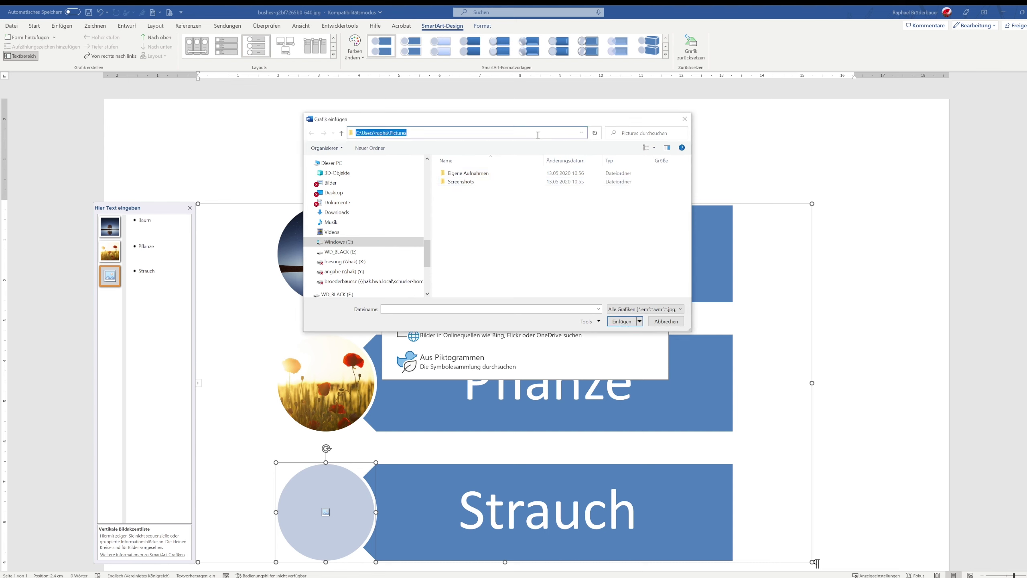
key("Return")
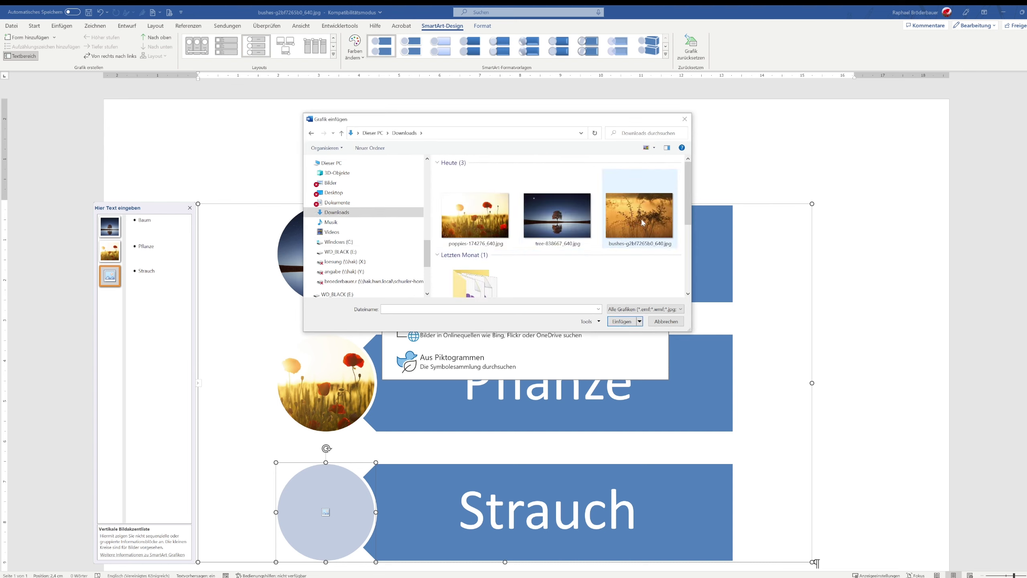
double_click(644, 222)
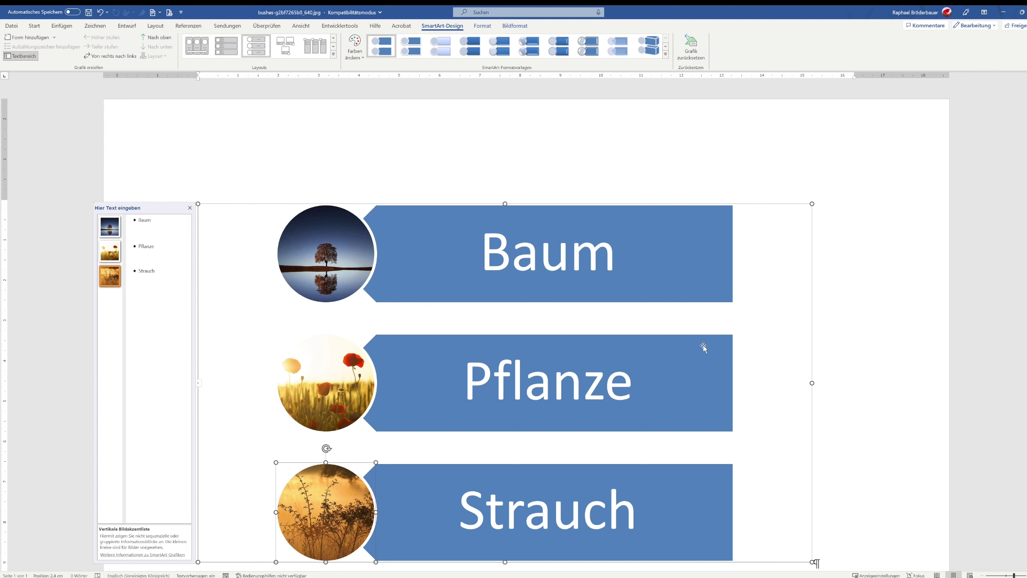
Shrink the Pflanze, Baum, Strauch SmartArt proportionally, make it much shorter, then slightly taller.
left_click(982, 336)
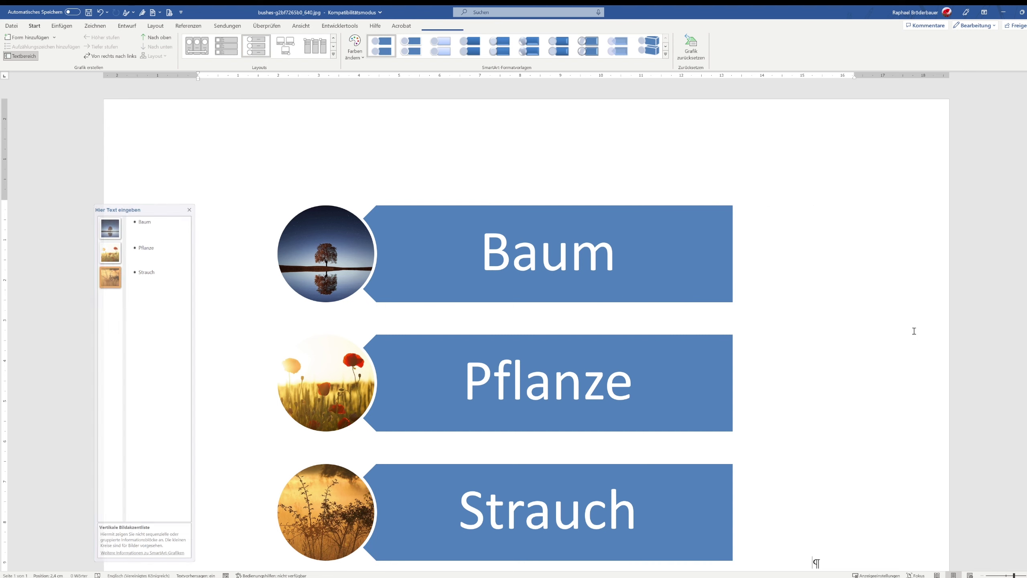
scroll(814, 273, "down", 5)
scroll(814, 507, "up", 4)
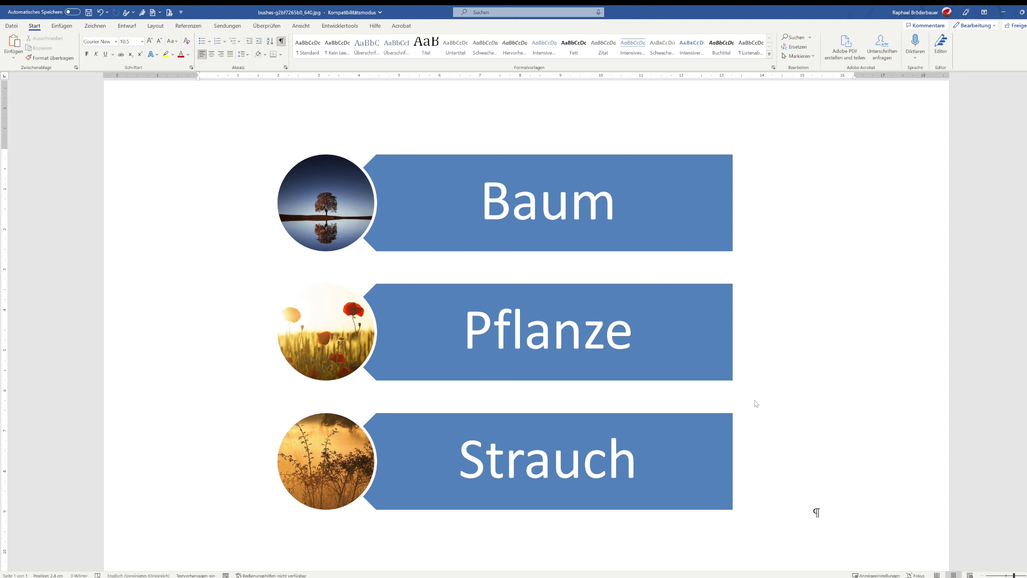
left_click(747, 367)
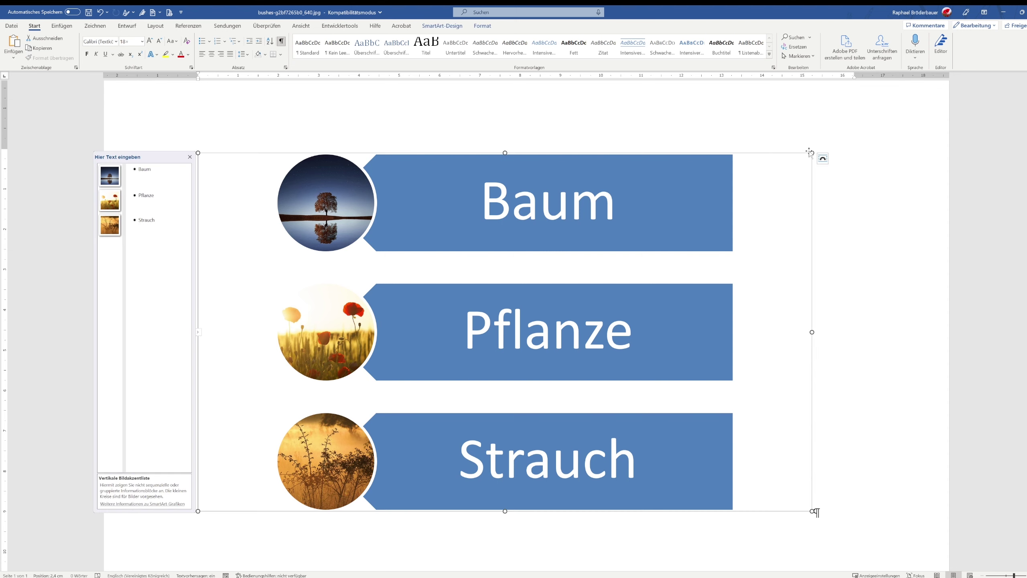
left_click_drag(812, 153, 576, 210)
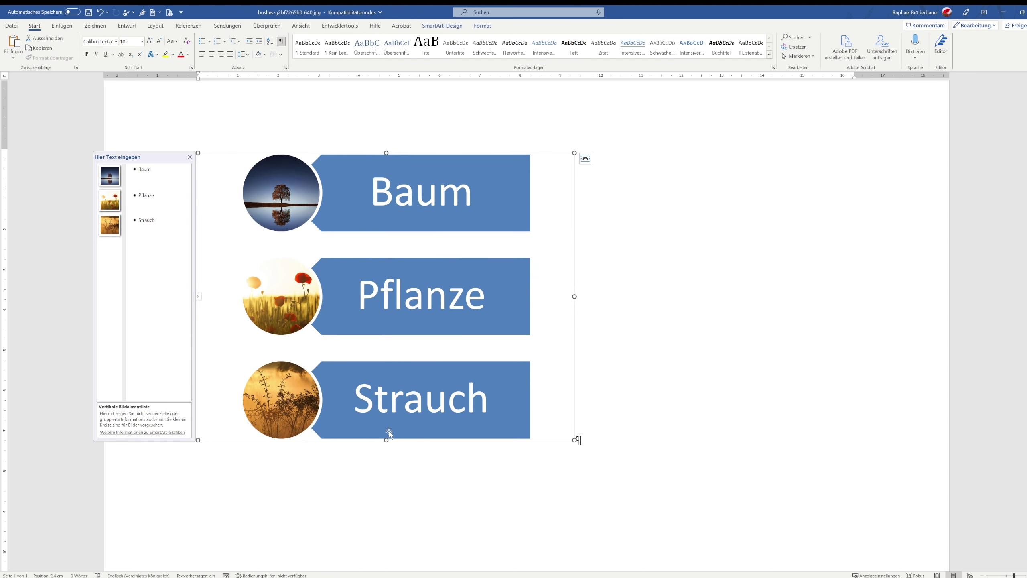
left_click_drag(386, 439, 361, 274)
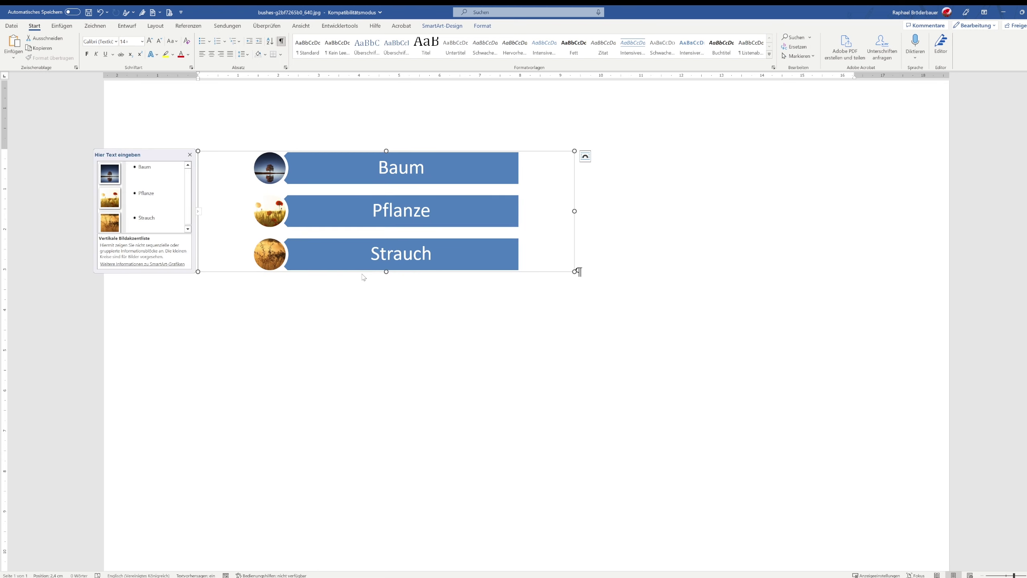
left_click_drag(386, 272, 387, 318)
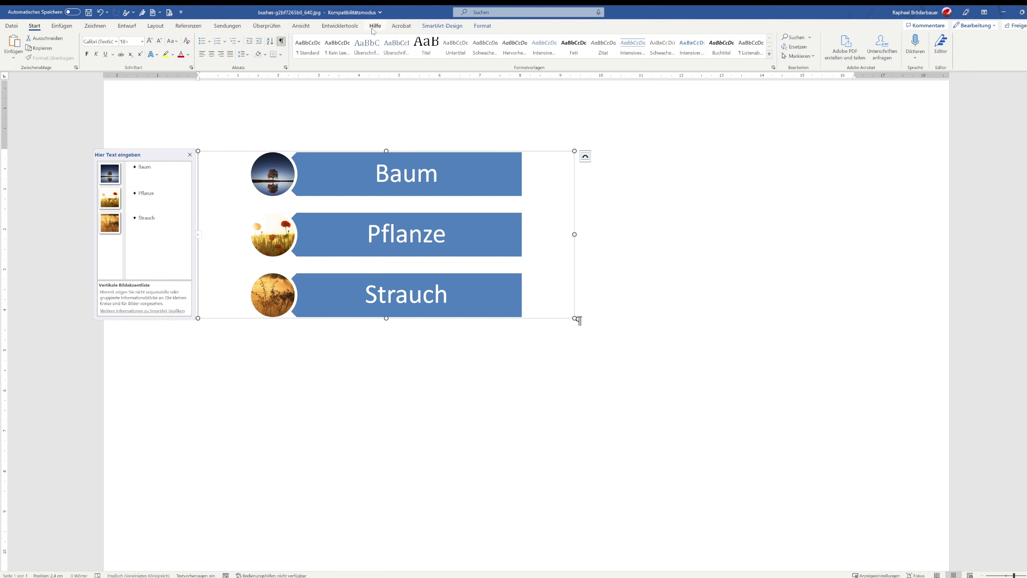
left_click(456, 26)
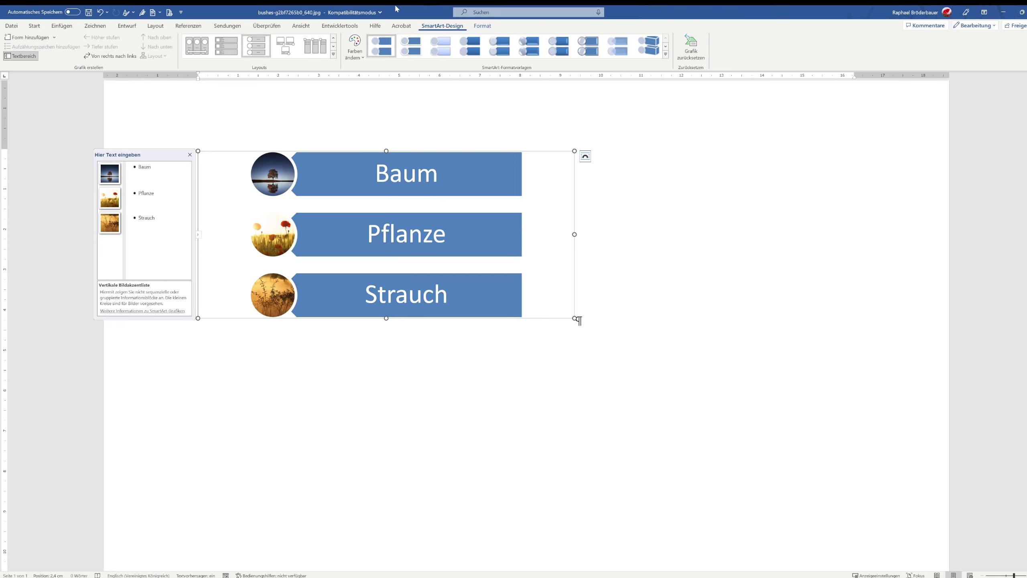
left_click(29, 38)
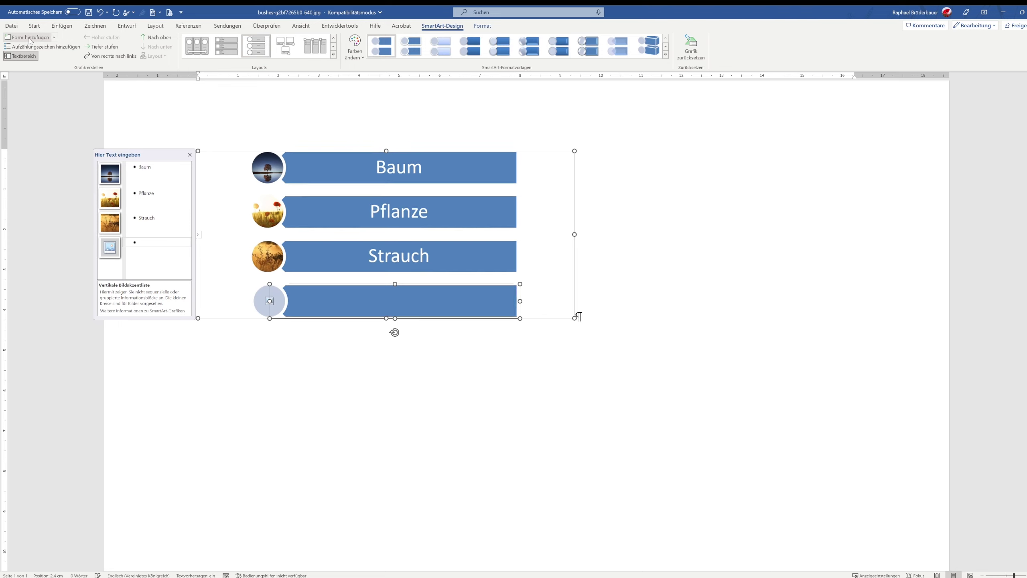
left_click(30, 38)
left_click(30, 38)
left_click(29, 38)
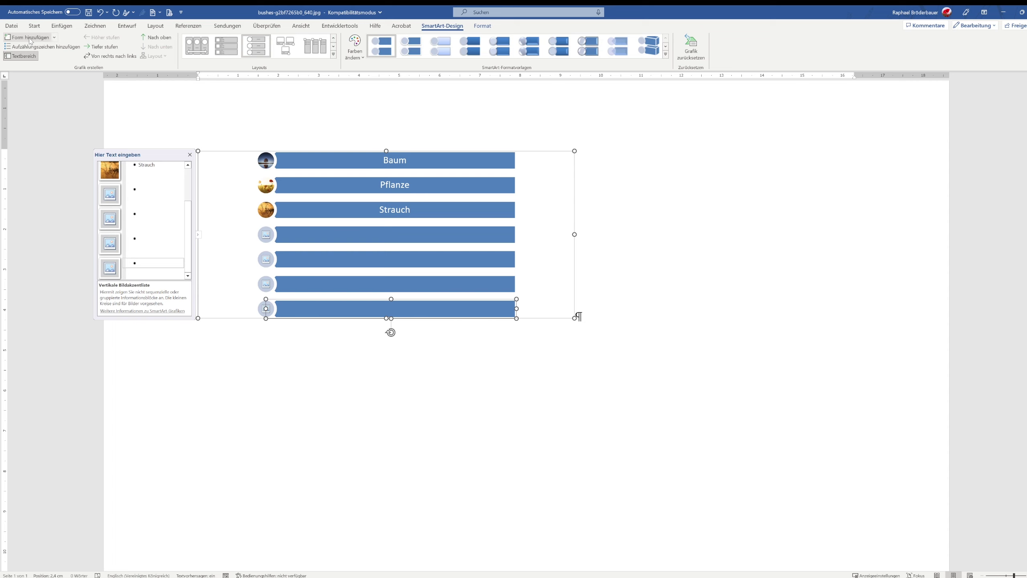
key("ctrl+z")
key("ctrl+z")
key("ctrl+z")
key("ctrl+z")
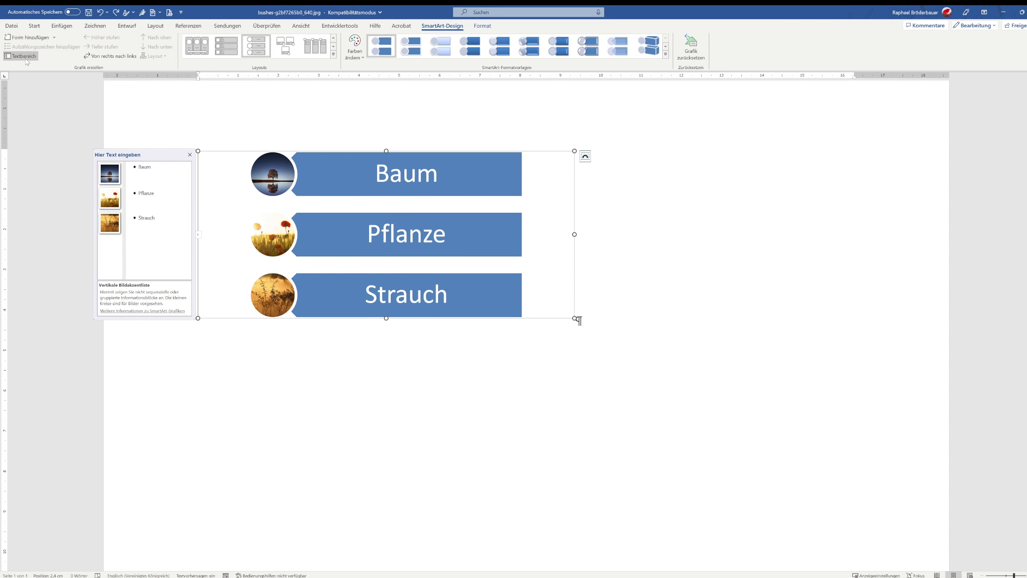
left_click(25, 56)
left_click(31, 56)
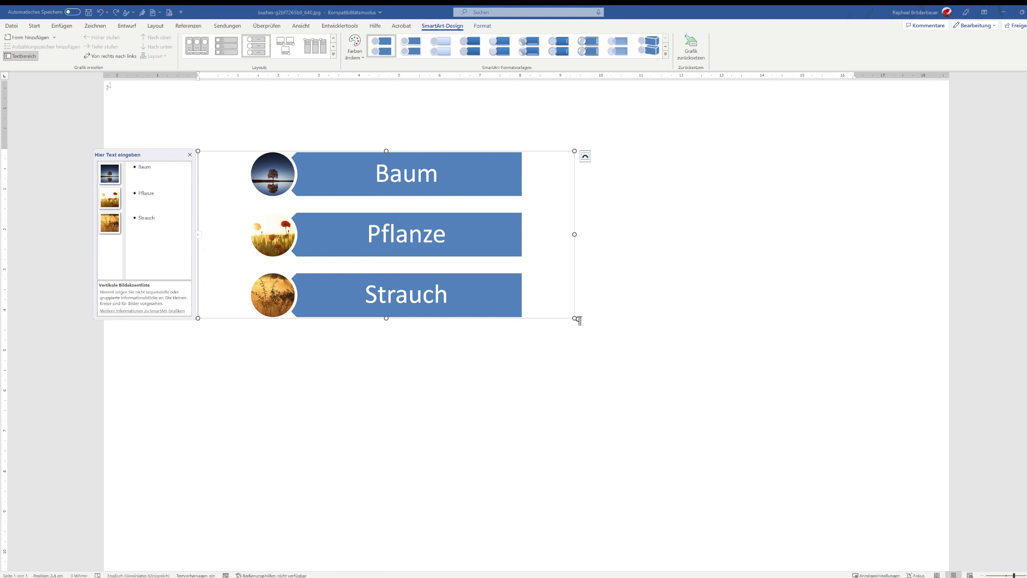
left_click(21, 56)
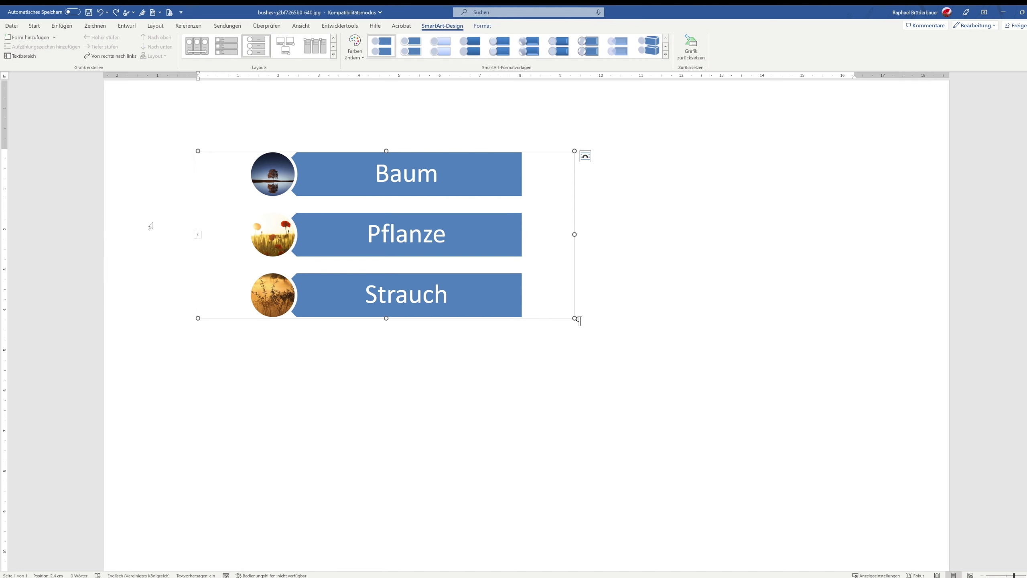
left_click(25, 56)
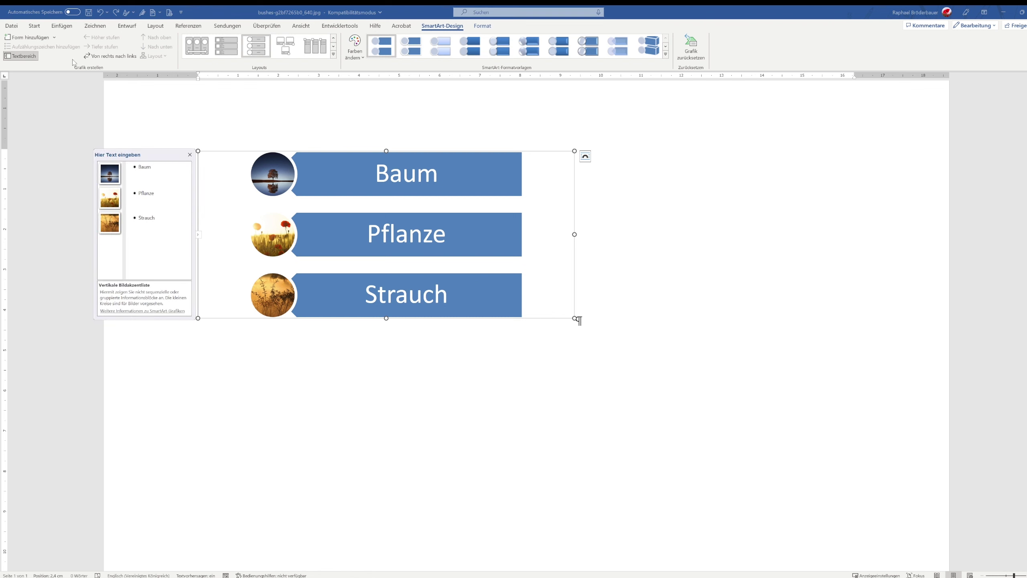
Promote Baum in the text pane to its own picture item between Pflanze and Strauch.
left_click(319, 175)
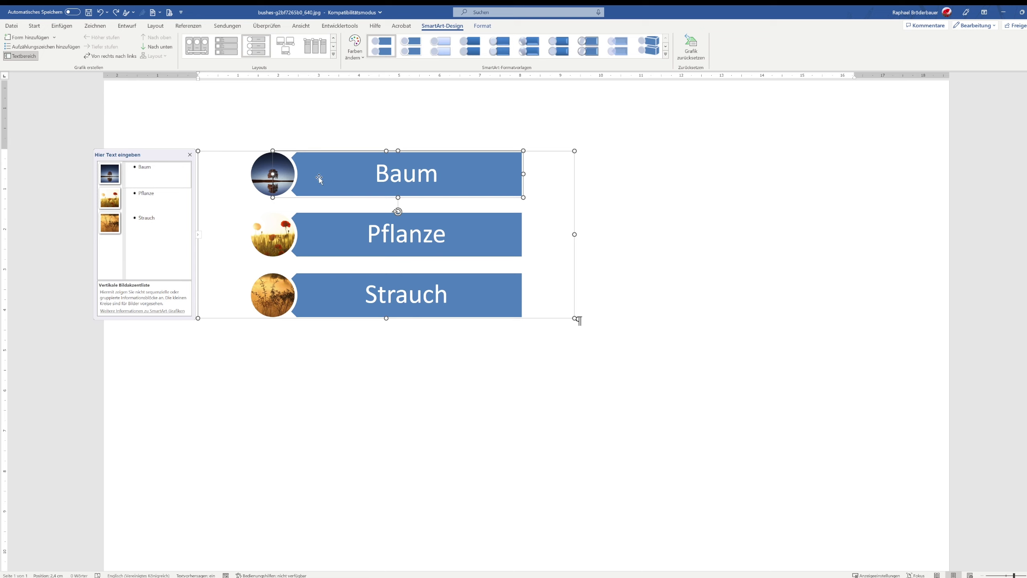
left_click(159, 47)
left_click(160, 46)
left_click(159, 38)
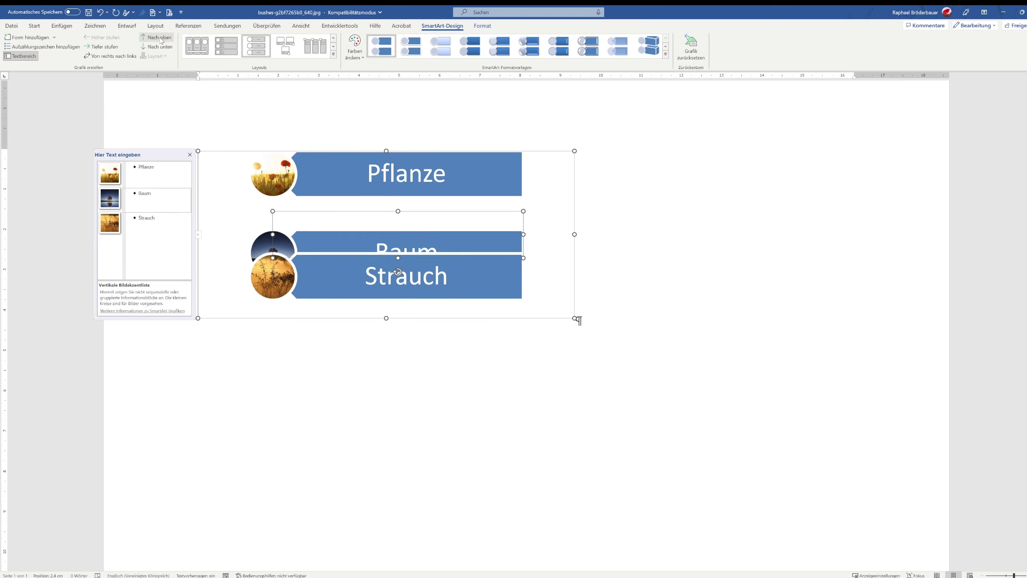
left_click(159, 37)
left_click(153, 47)
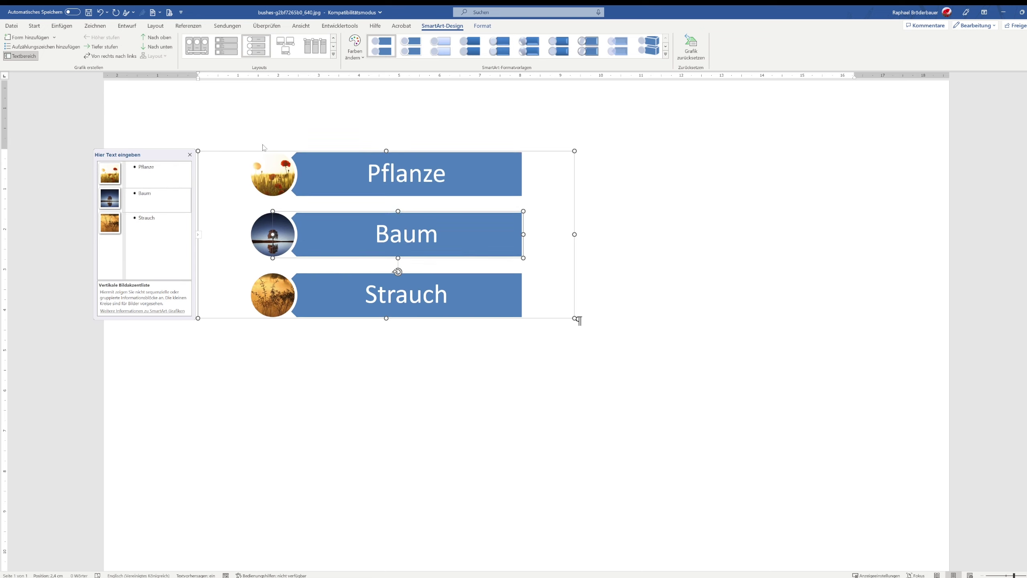
left_click(109, 47)
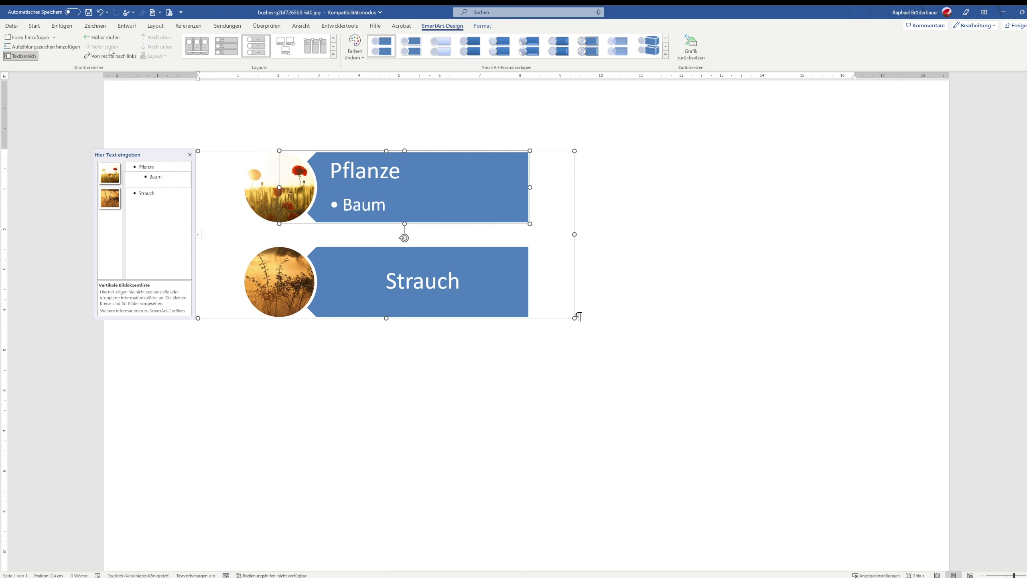
left_click(109, 38)
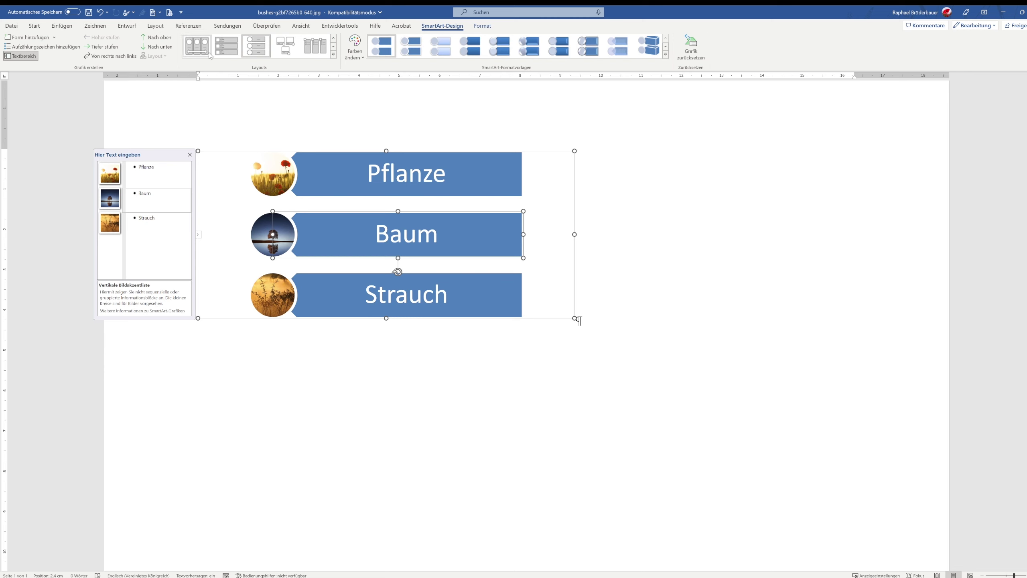
left_click(333, 54)
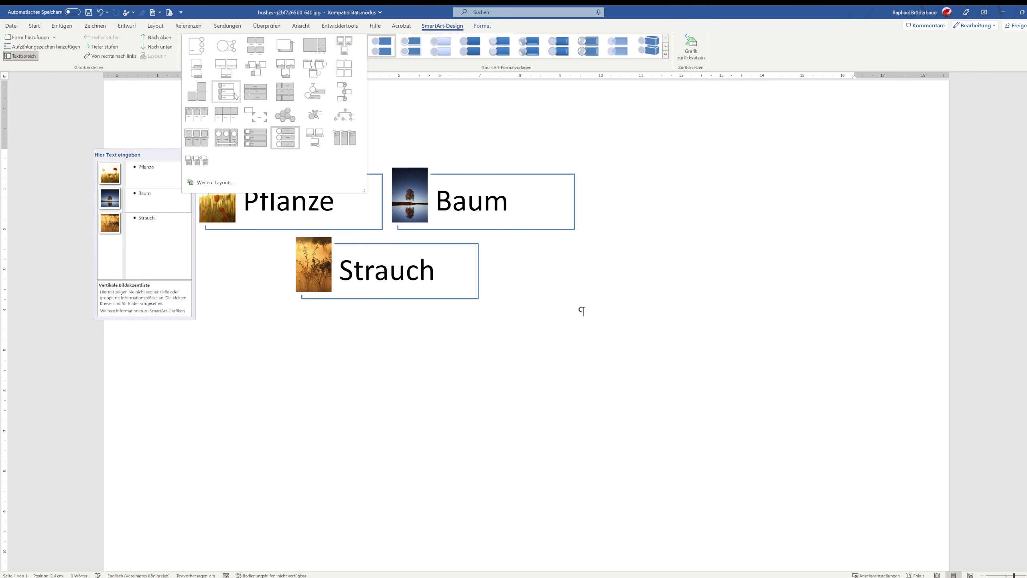
left_click(392, 68)
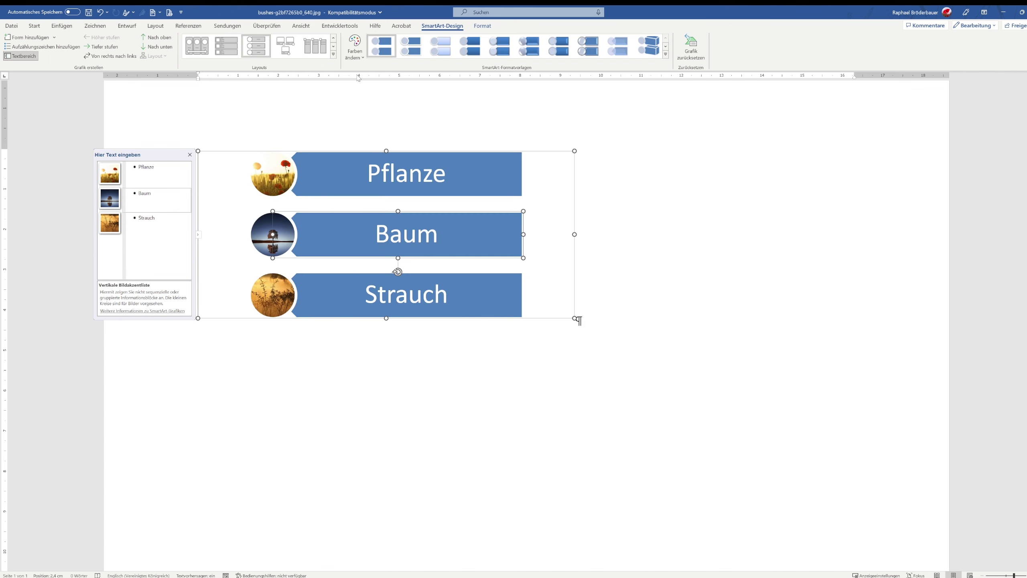
Apply the second Primärdesignfarben scheme to give the list a dark-blue colouring.
left_click(355, 46)
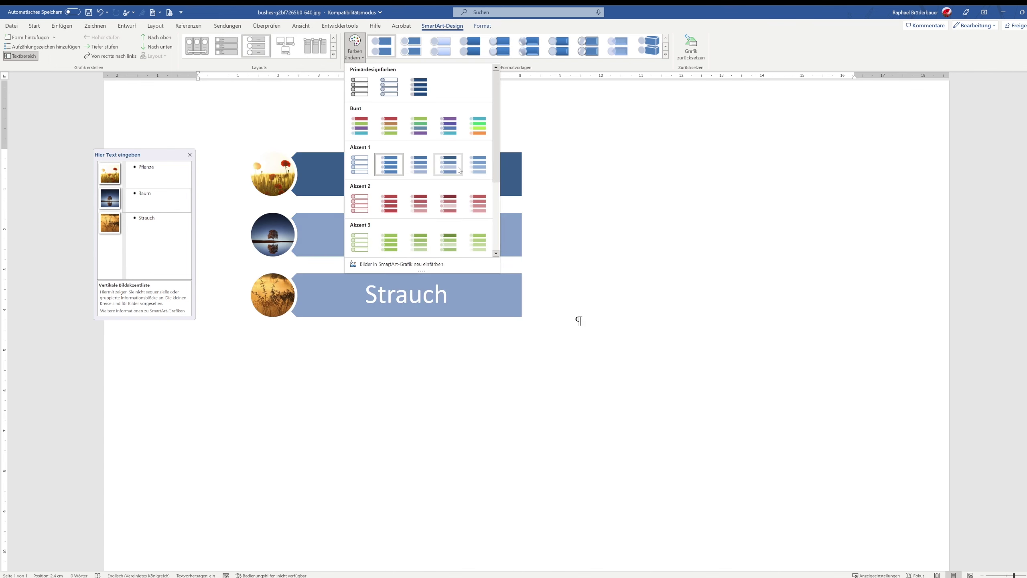
left_click(495, 253)
left_click(496, 253)
left_click(496, 253)
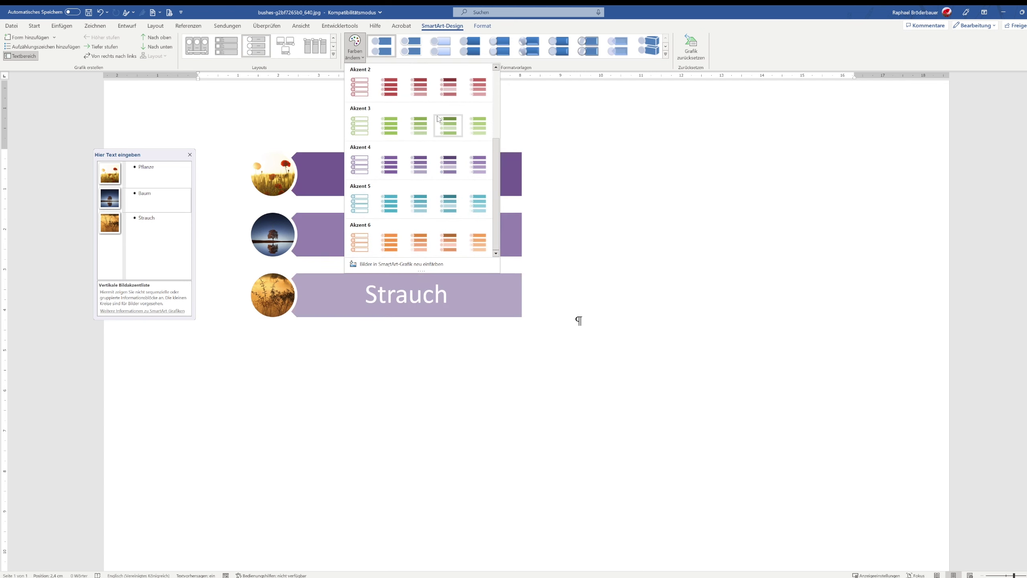
scroll(420, 136, "up", 3)
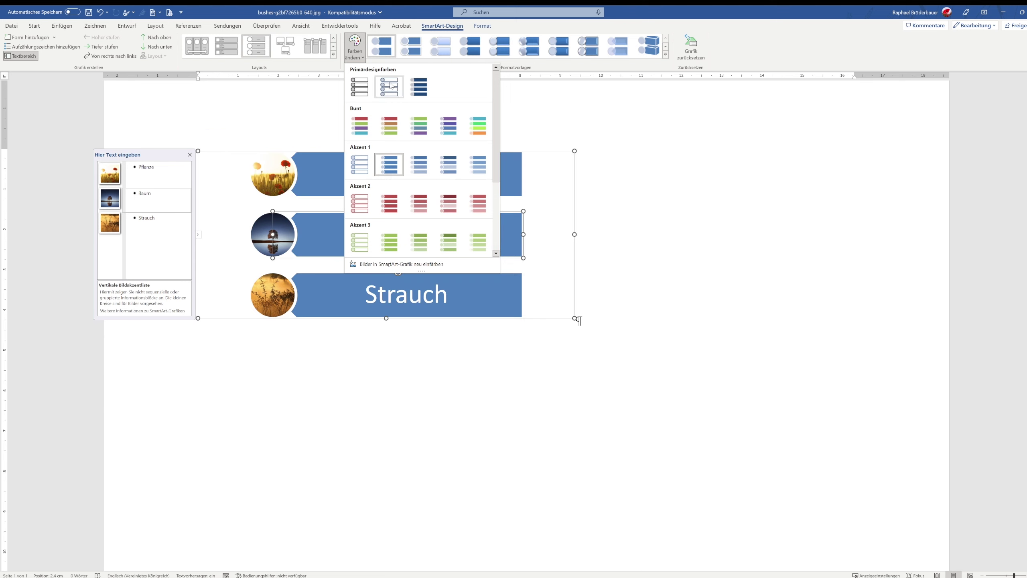
left_click(391, 86)
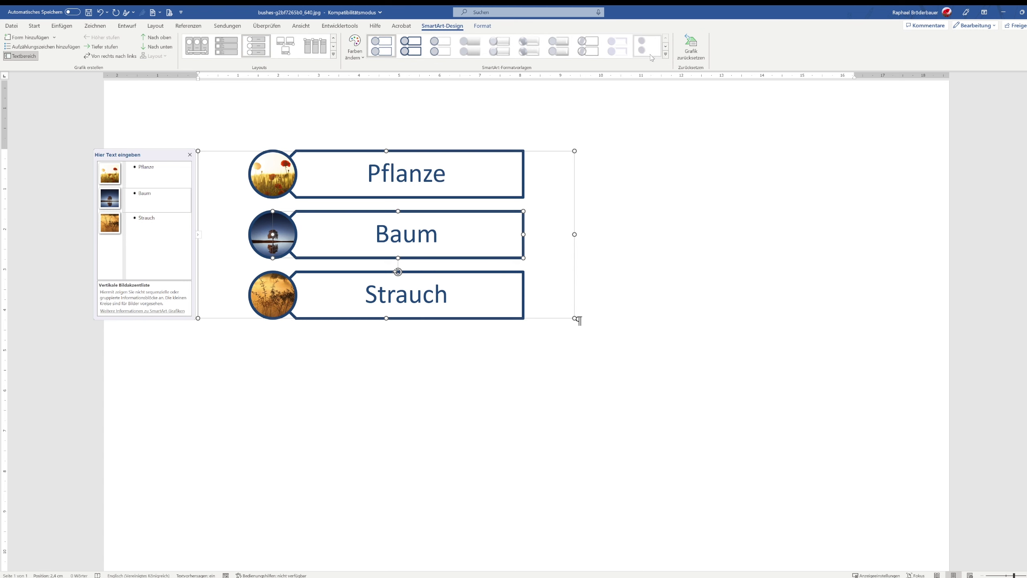
Apply a 3D style from the SmartArt styles gallery to the picture list.
left_click(666, 55)
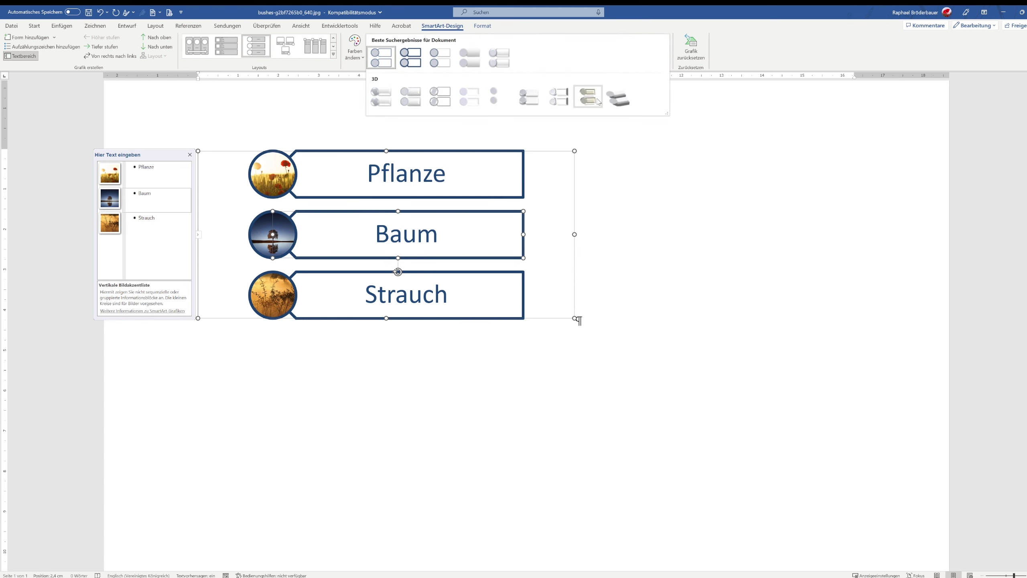
left_click(533, 101)
left_click(706, 251)
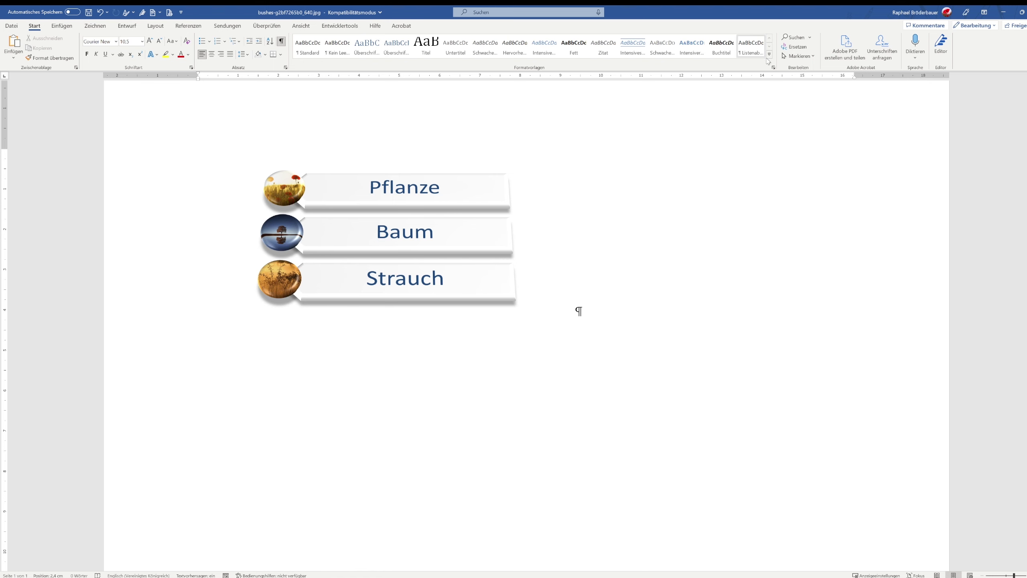
left_click(421, 189)
Select the Pflanze, Baum and Strauch bars and fill them pale green.
left_click(545, 184)
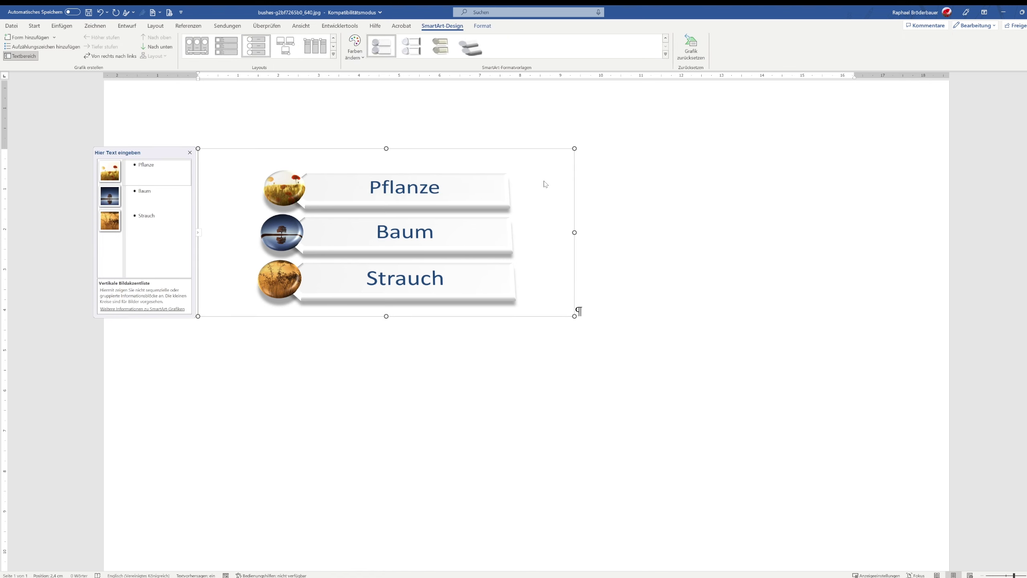
left_click(481, 26)
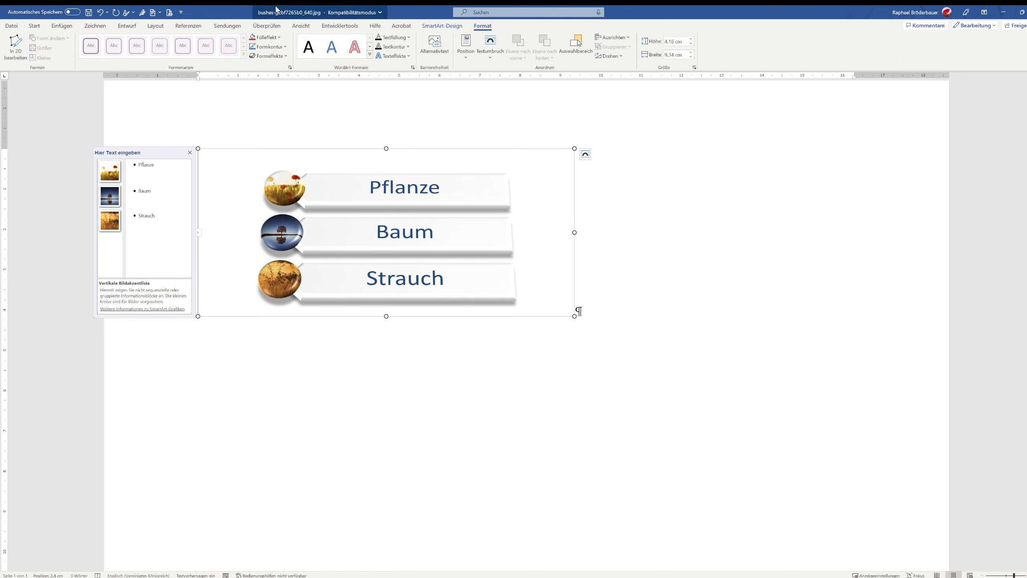
left_click(394, 188)
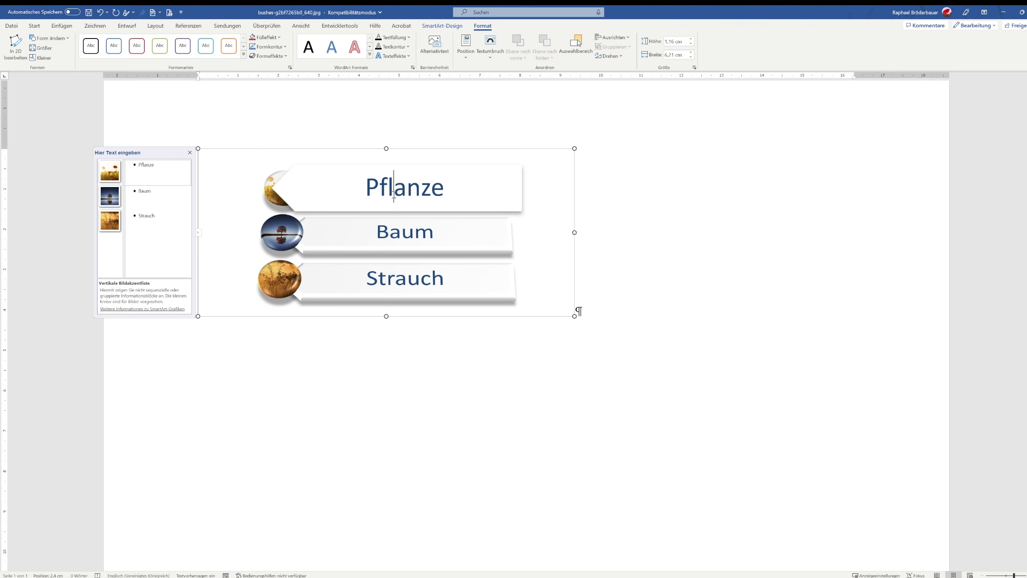
left_click(244, 54)
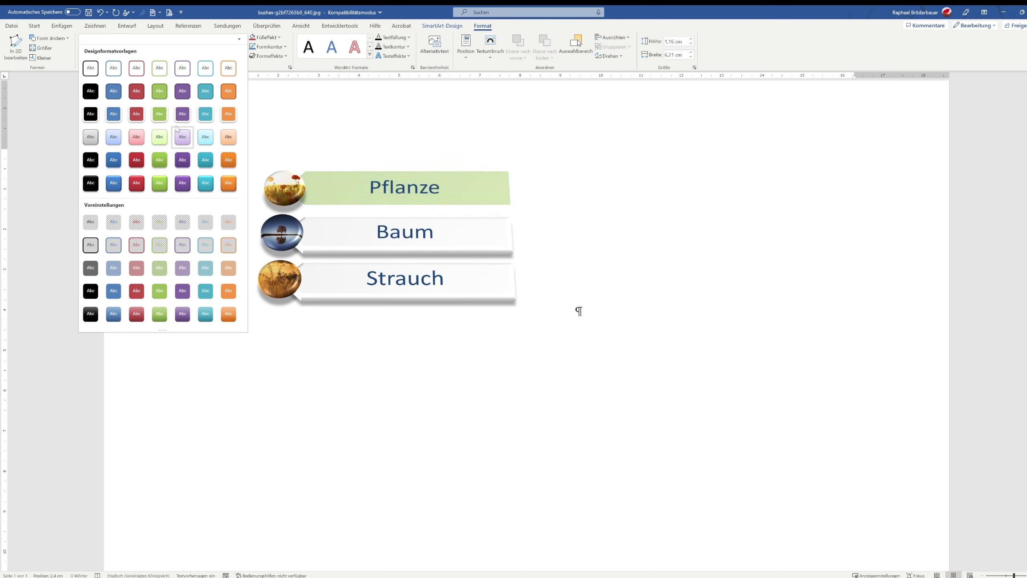
left_click(263, 72)
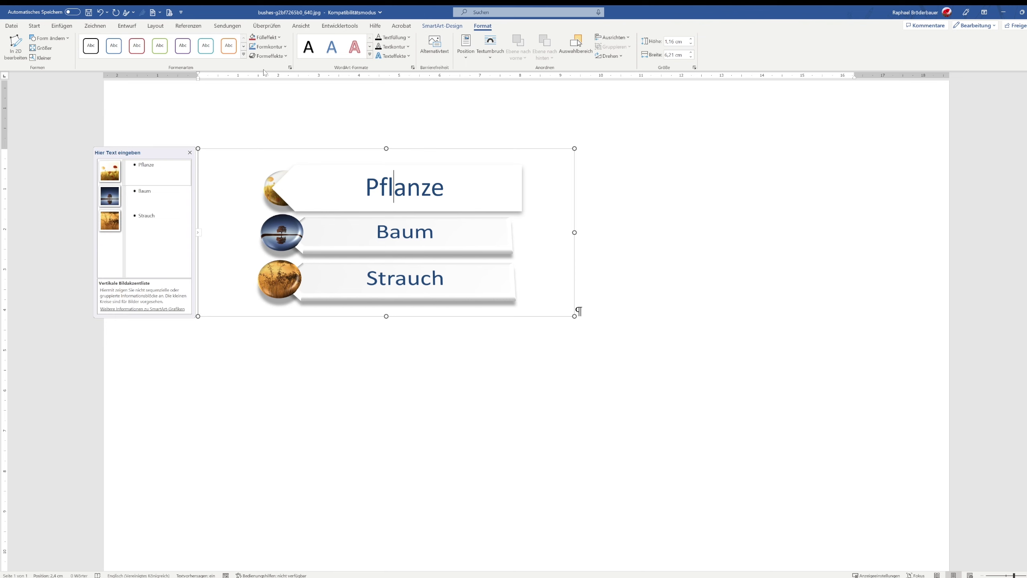
left_click(279, 38)
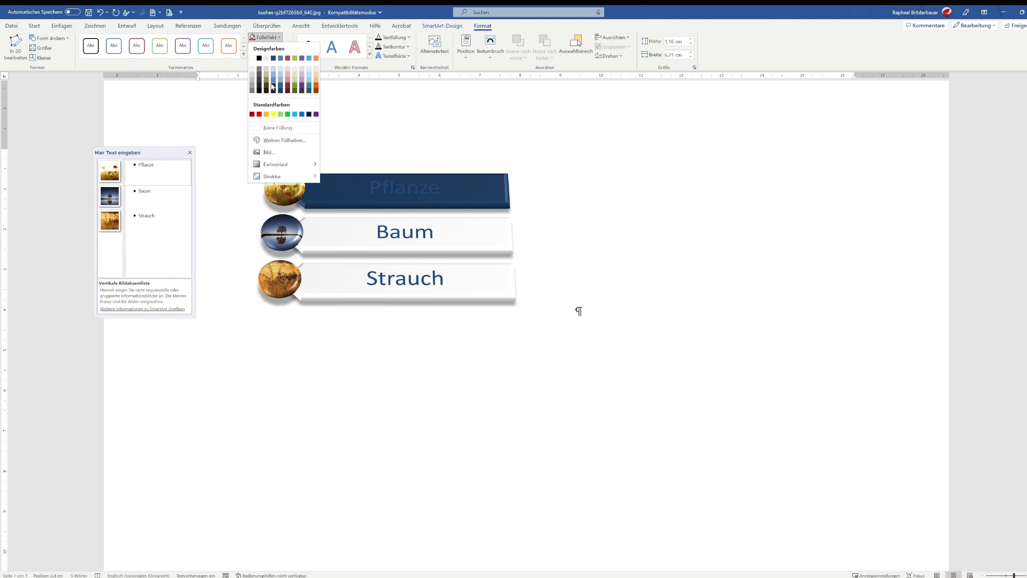
left_click(411, 245)
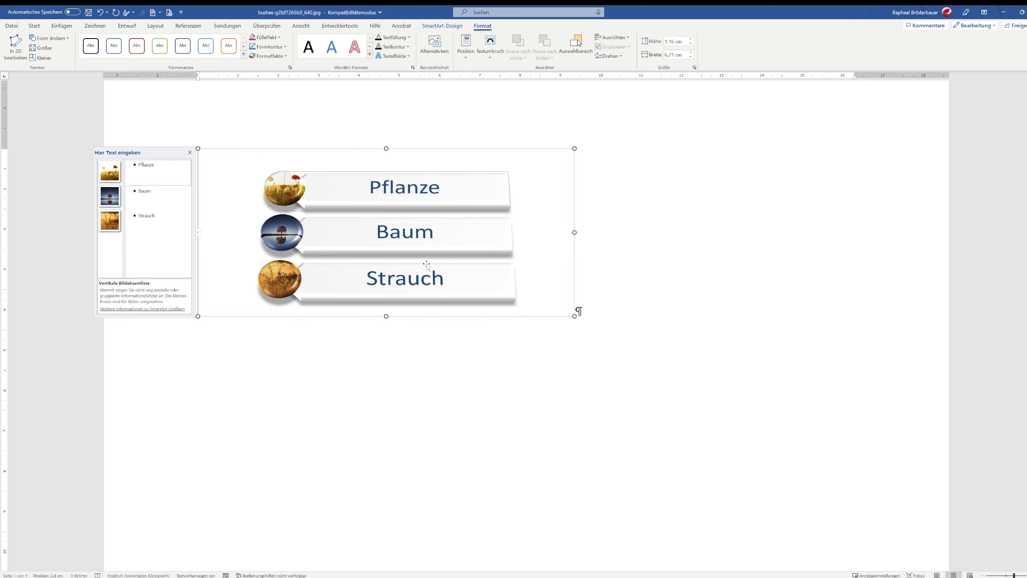
left_click(467, 289)
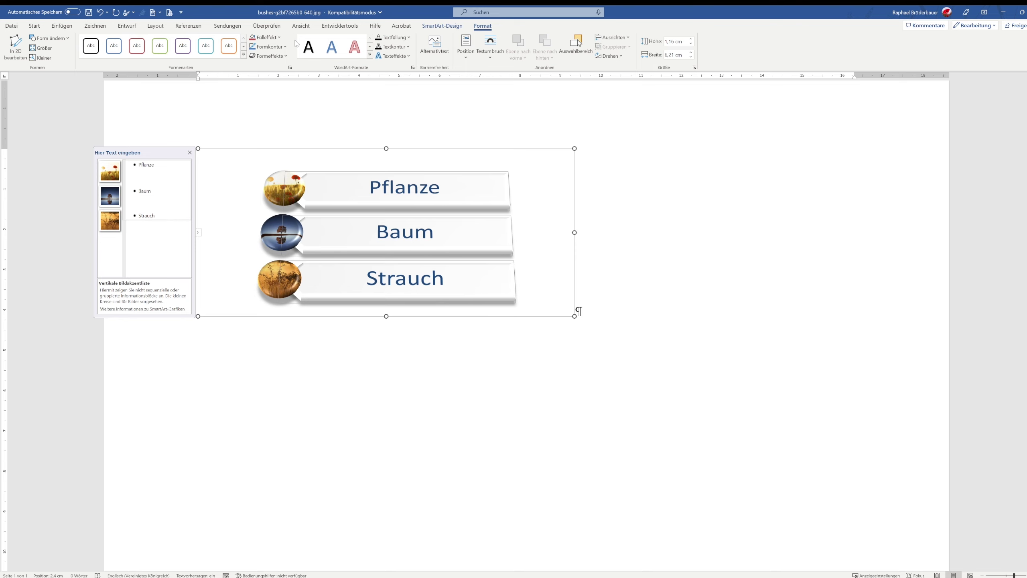
left_click(267, 37)
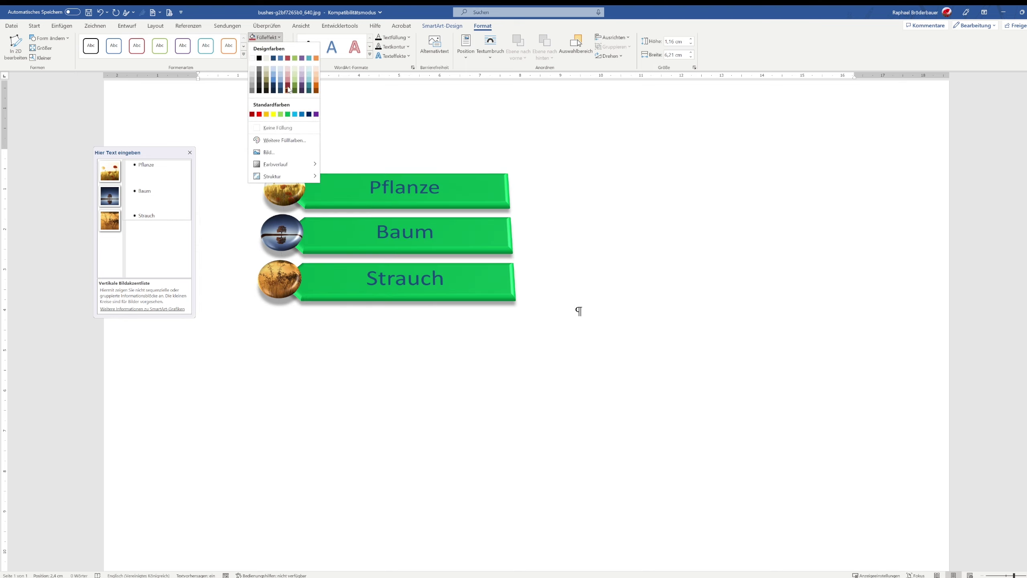
left_click(298, 70)
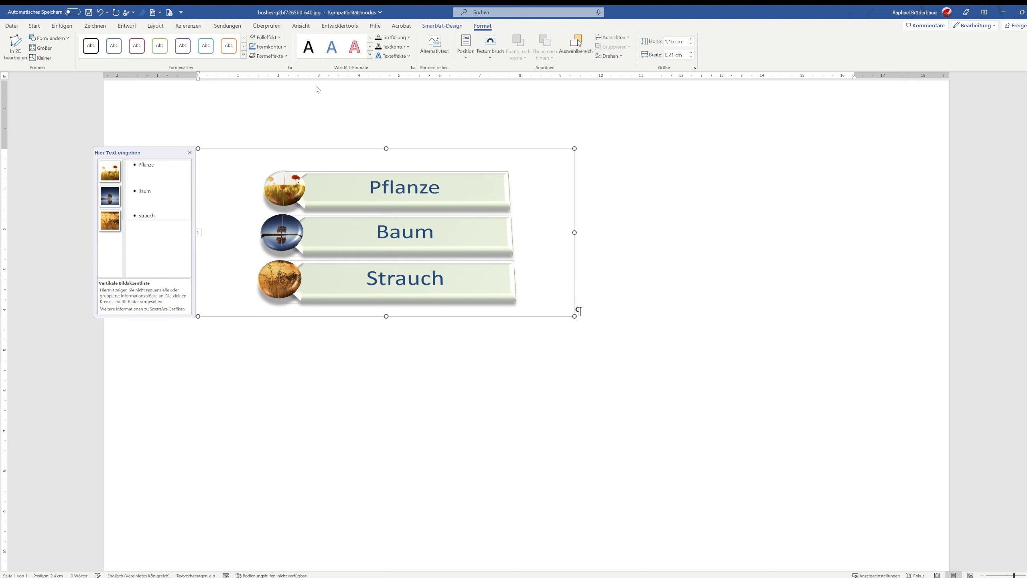
Give the three bars a bevelled 3D preset from Formeffekte > Voreinstellung.
left_click(282, 56)
mouse_move(285, 71)
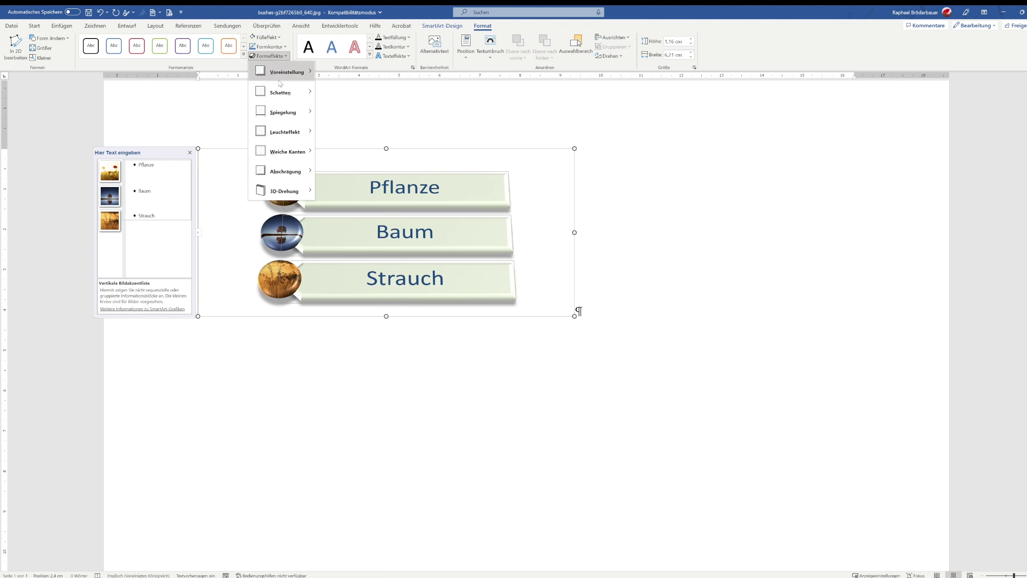
left_click(326, 146)
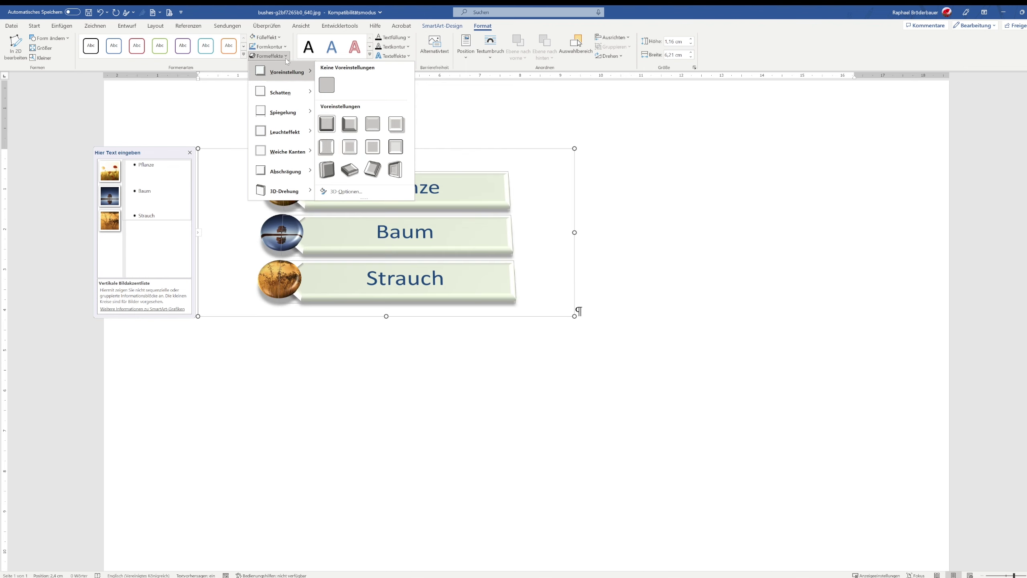
left_click(283, 46)
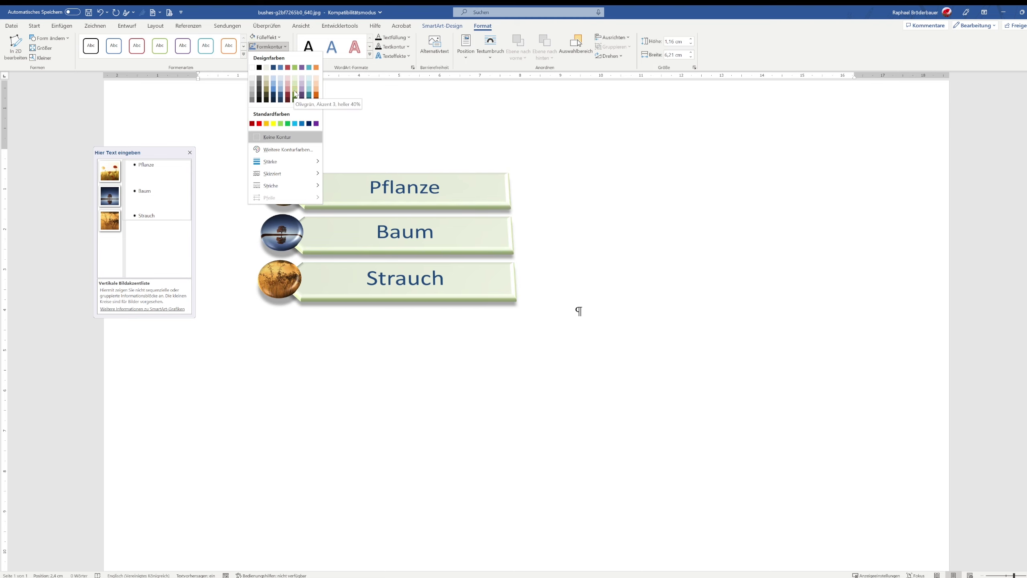
left_click(294, 94)
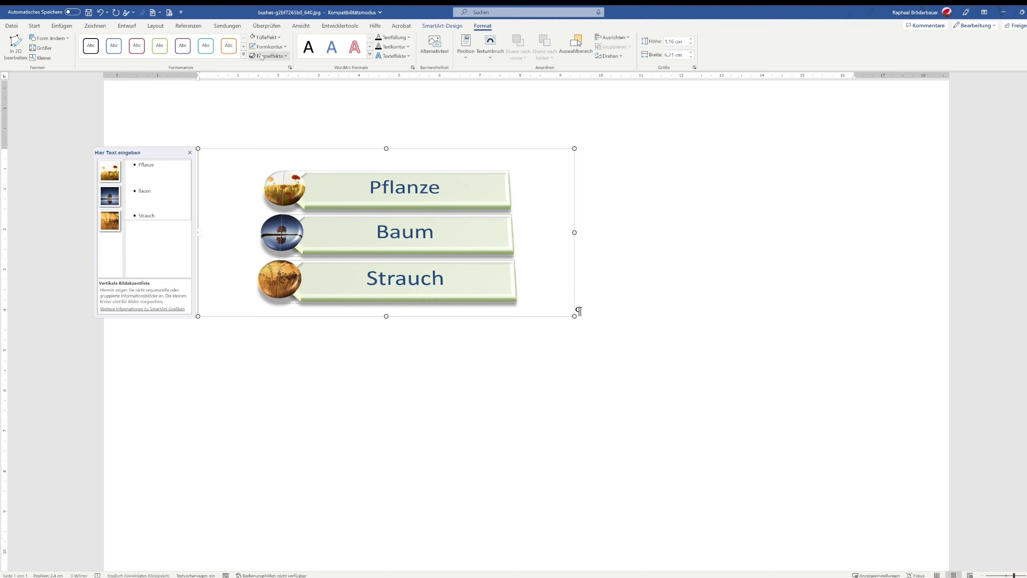
Style the label text with a WordArt style, a dark fill and a white outline.
left_click(370, 55)
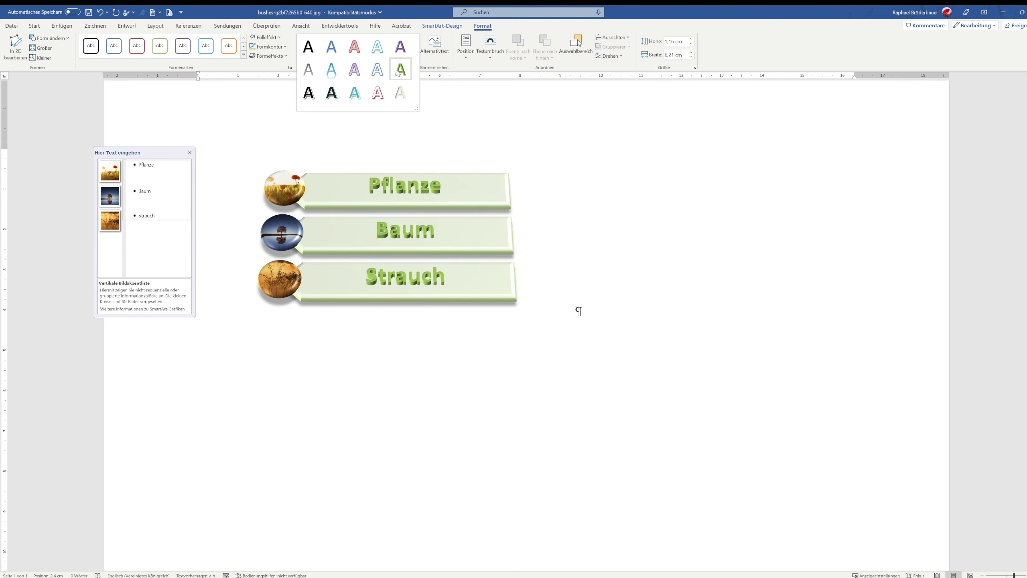
left_click(378, 92)
left_click(408, 38)
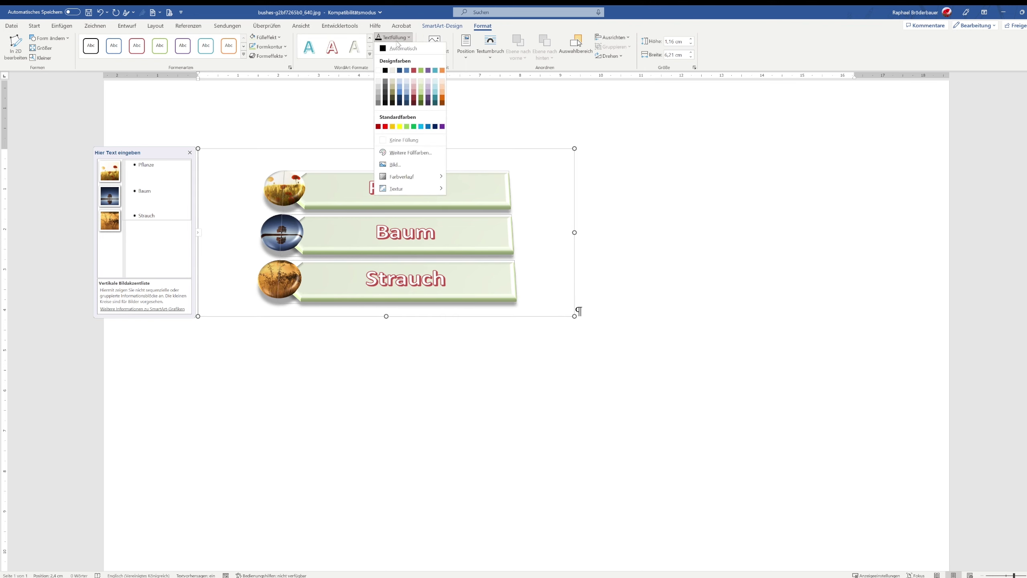
left_click(421, 104)
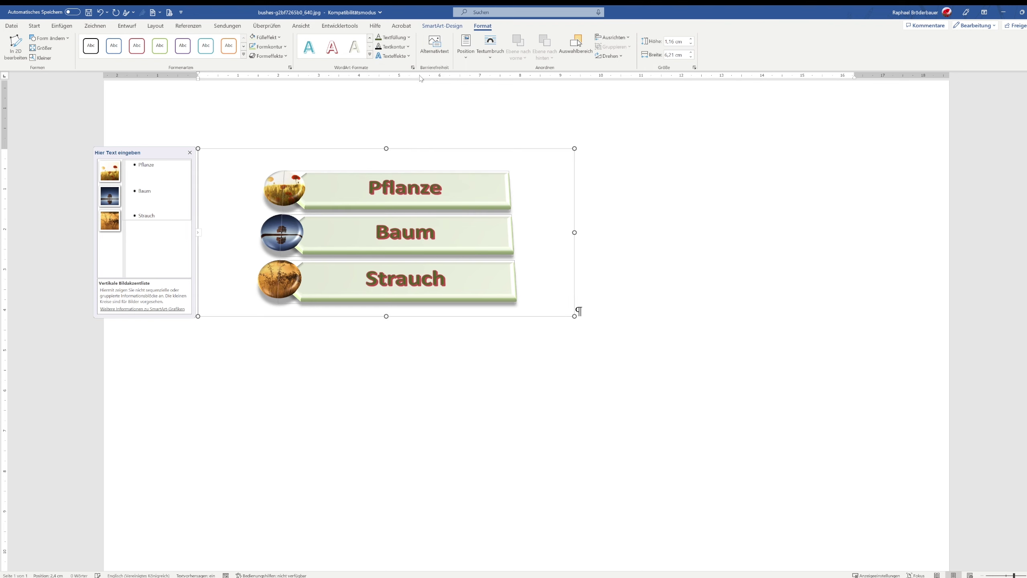
left_click(398, 47)
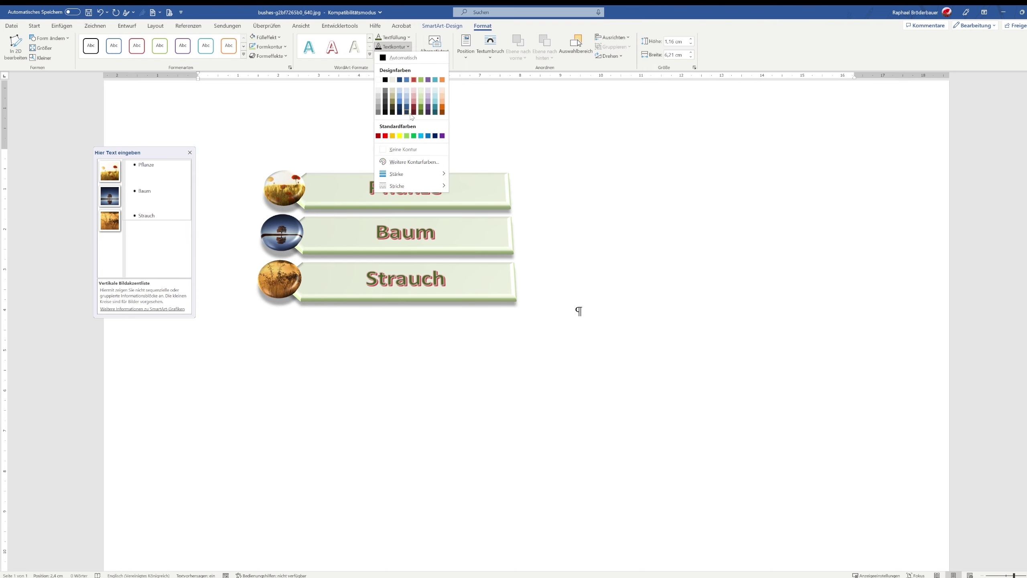
left_click(378, 81)
Add a Spiegelung reflection to the labels and open the Form formatieren pane.
left_click(393, 55)
mouse_move(409, 92)
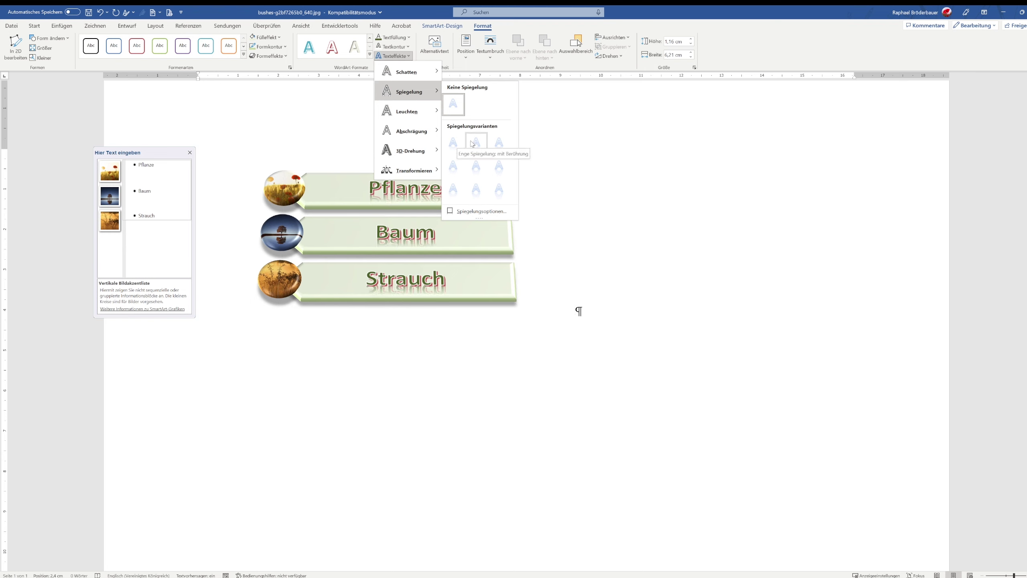
left_click(456, 144)
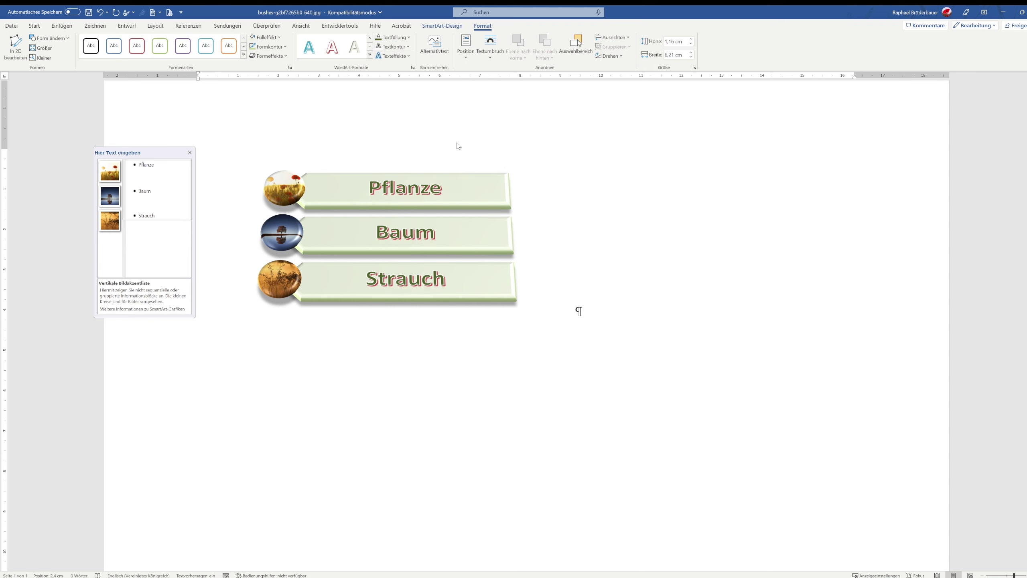
left_click(413, 68)
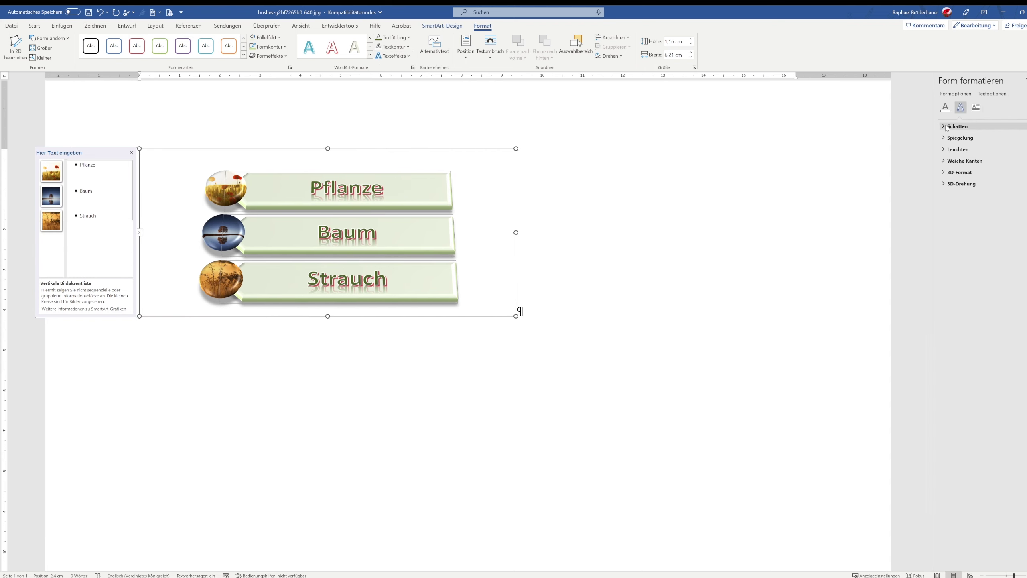
Set the label text shadow colour to light green in the Schatten section.
left_click(950, 127)
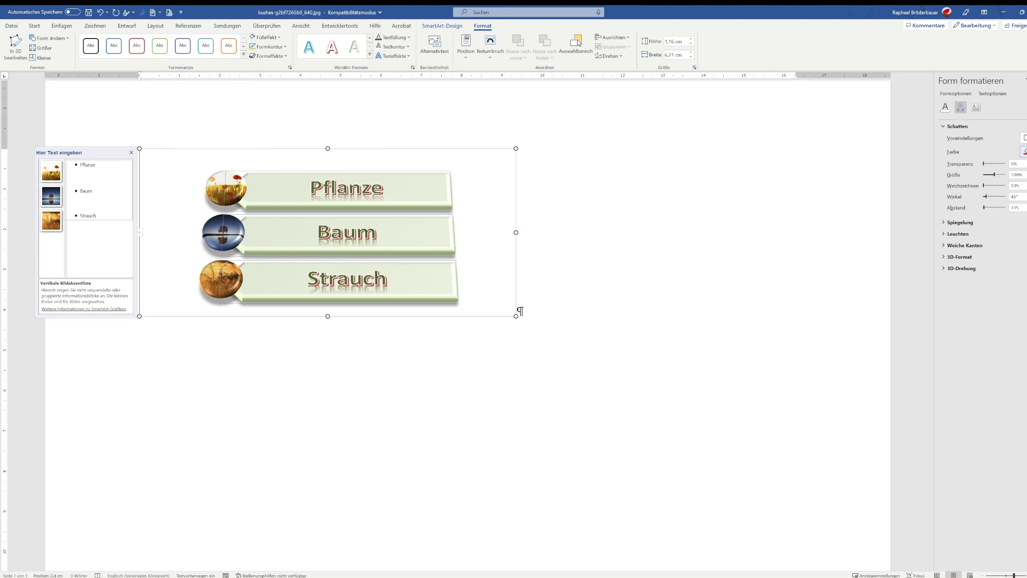
left_click(1025, 152)
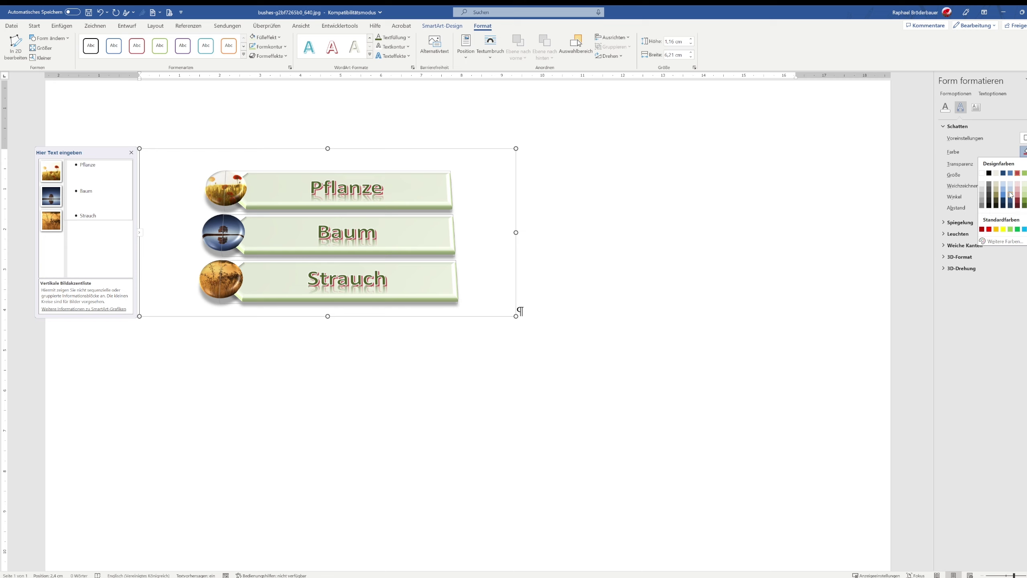
left_click(981, 174)
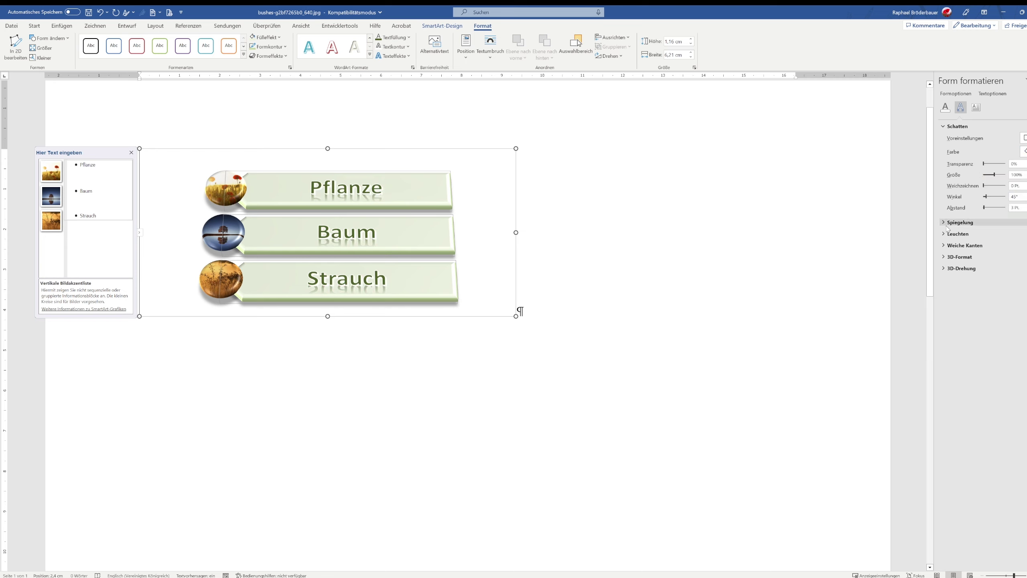
left_click(1024, 151)
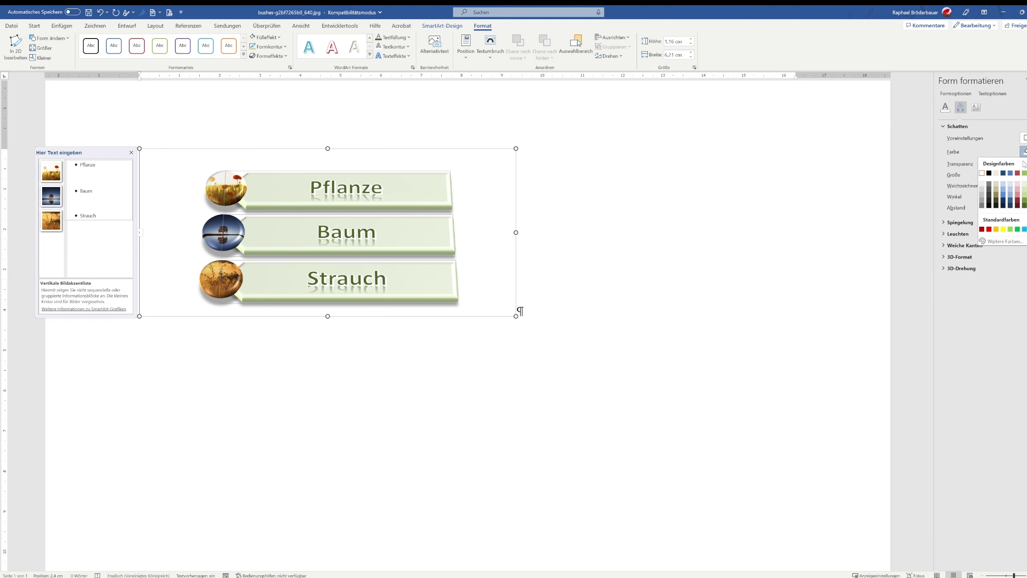
left_click(1010, 229)
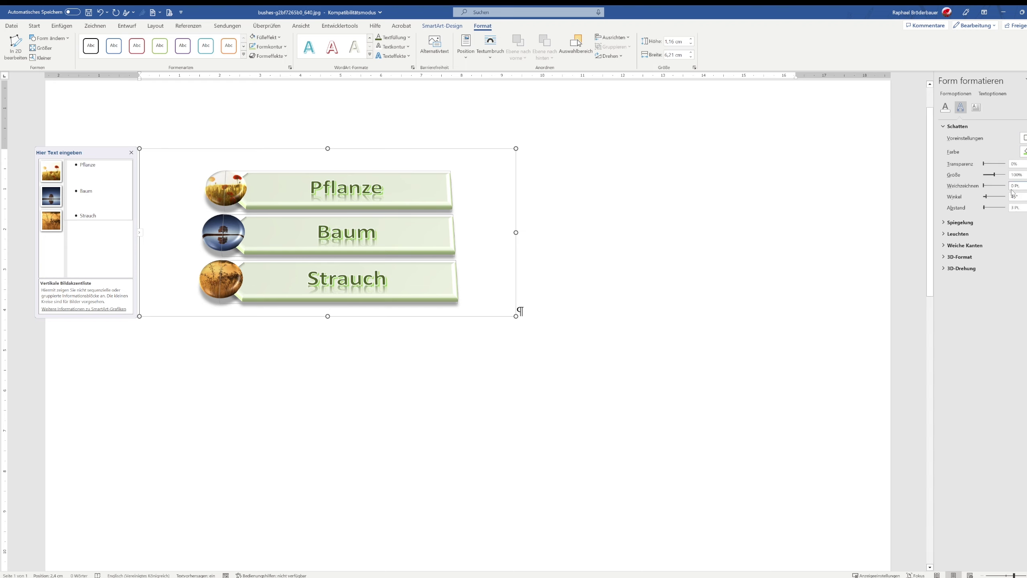
Set the text shadow angle to 20° and the distance to 5 Pt.
left_click_drag(994, 175, 994, 174)
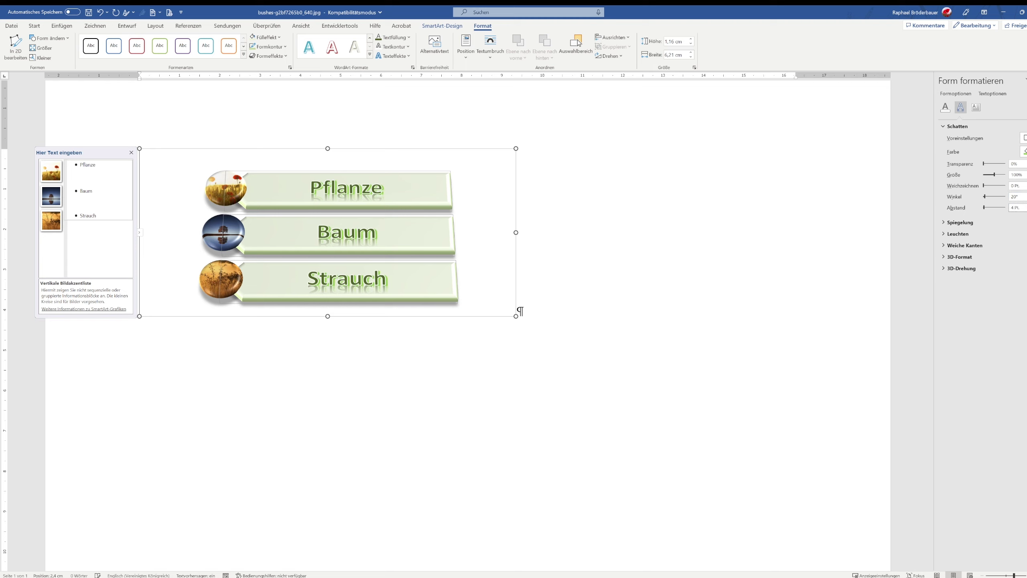
key("Up")
key("Up")
key("Up")
key("Up")
key("Up")
key("Up")
key("Up")
key("Up")
key("Up")
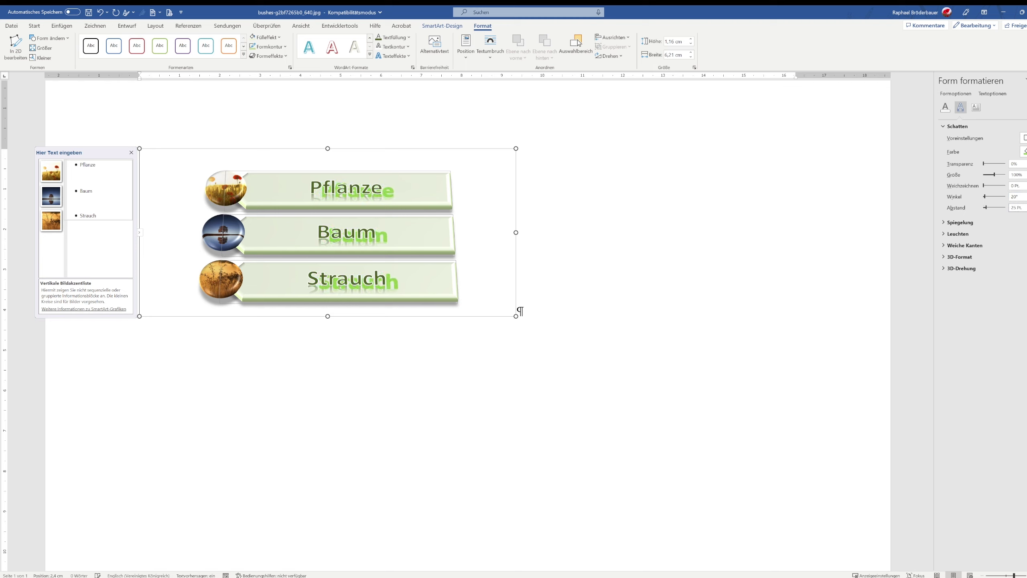
key("Down")
key("Down")
key("Down")
key("Down")
key("Down")
key("Down")
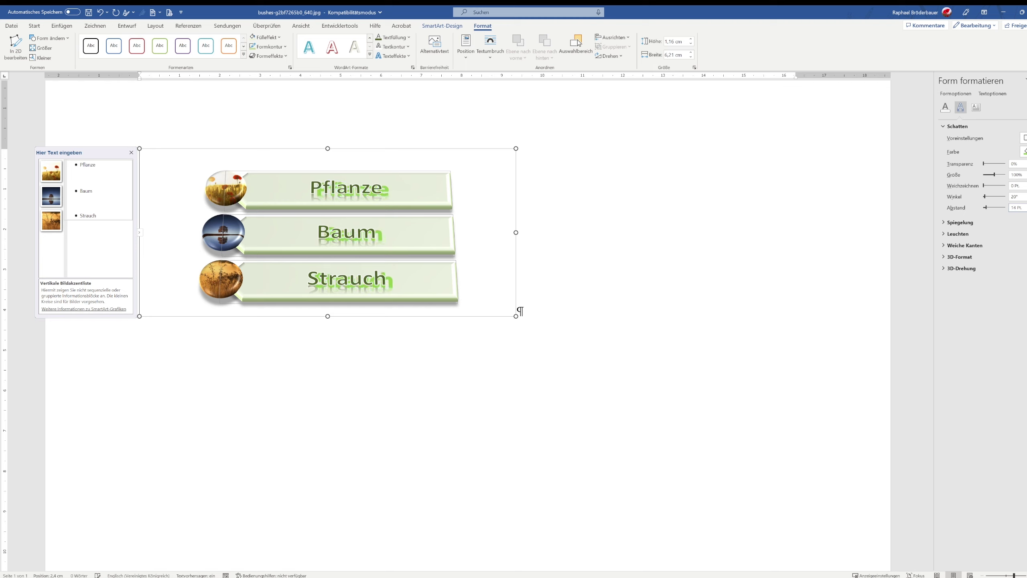
key("Down")
key("Down")
key("Down")
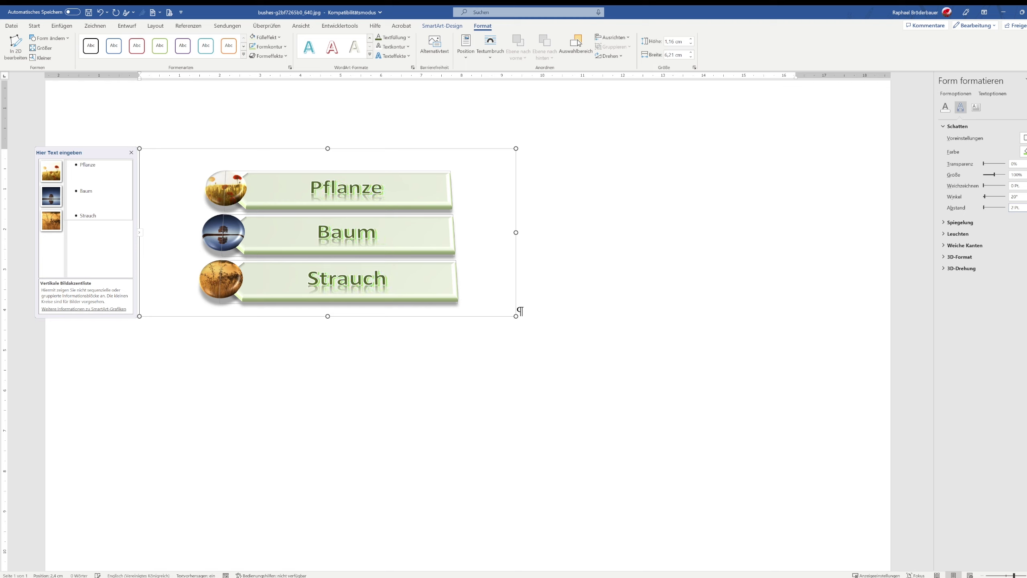
left_click(1016, 207)
type("5")
key("BackSpace")
type("5")
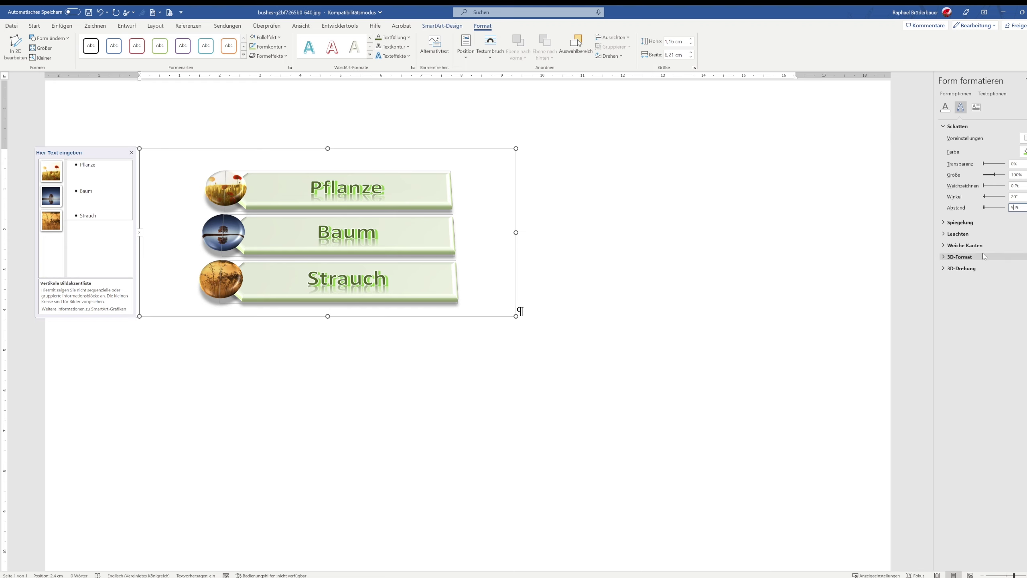
Expand the reflection, glow, soft edges and 3D sections, then open Alternativtext and Position.
left_click(960, 222)
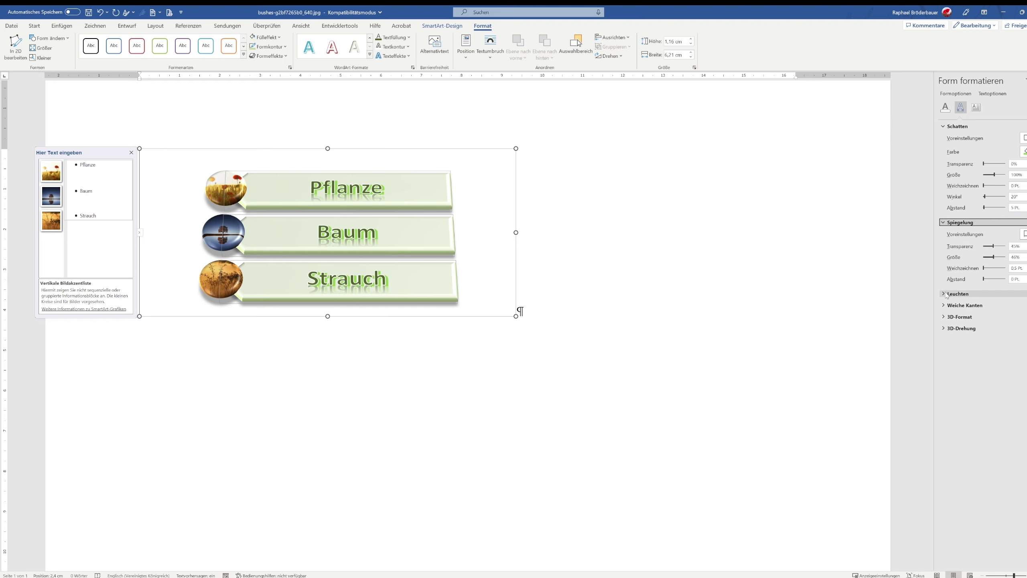
left_click(958, 294)
left_click(965, 357)
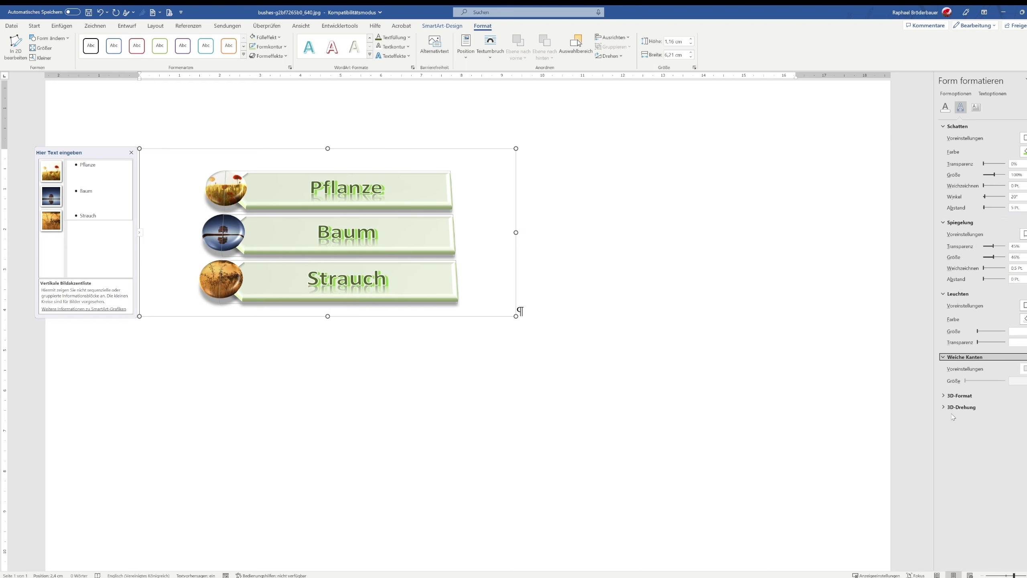
left_click(960, 395)
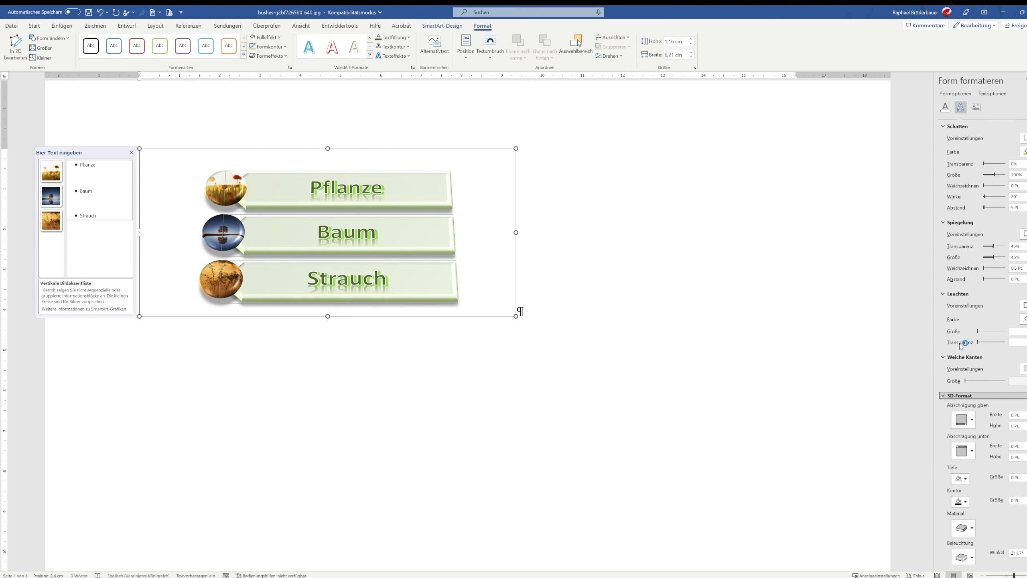
left_click(441, 54)
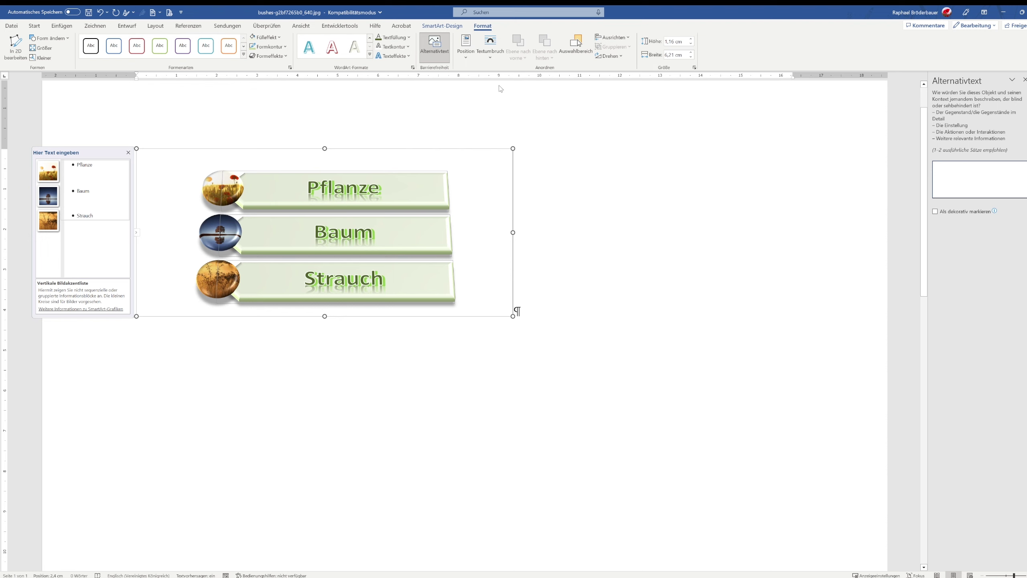
left_click(466, 46)
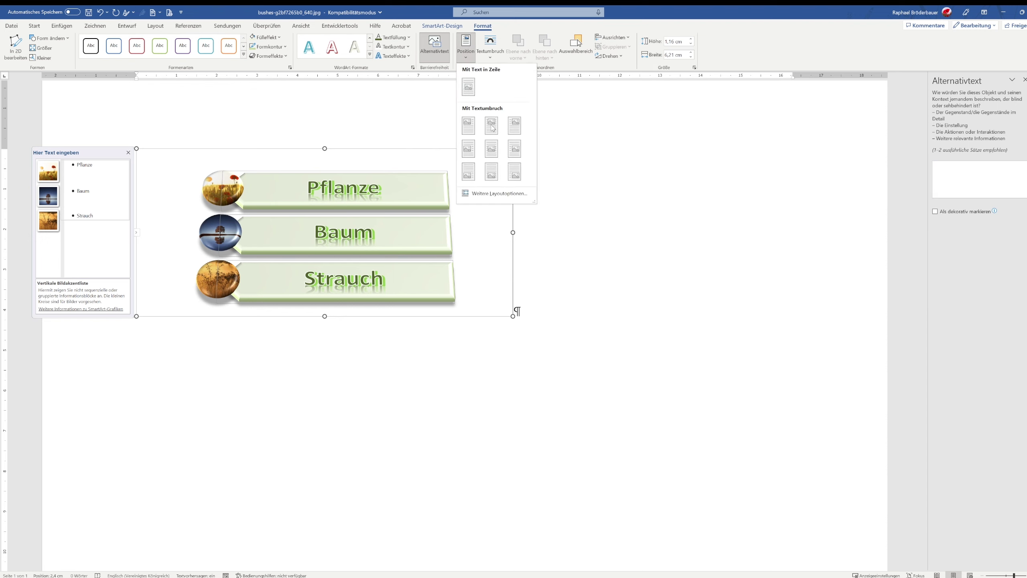
Set the SmartArt's Textumbruch to Eng and drag it down toward the page centre.
left_click(487, 179)
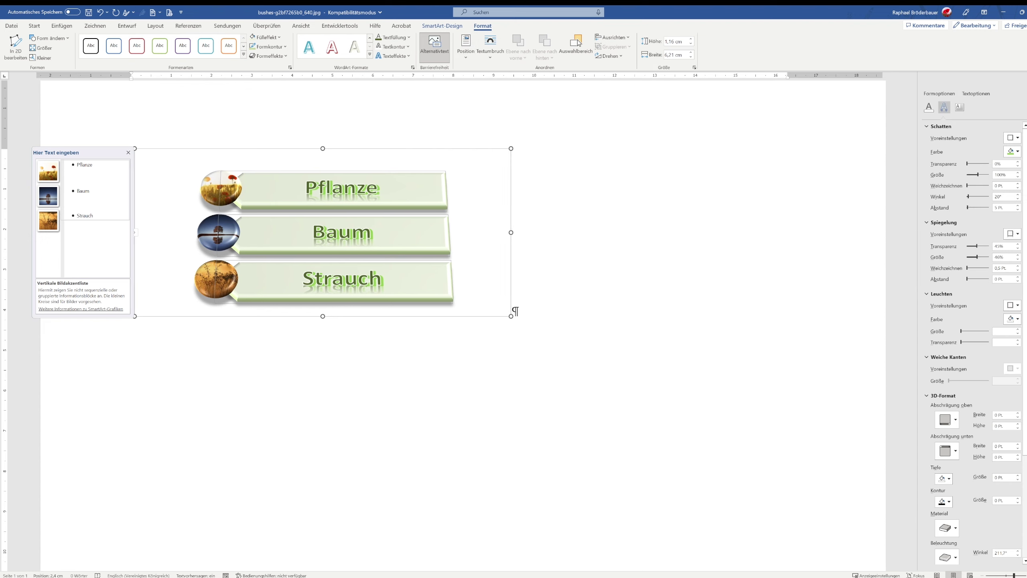
left_click(484, 160)
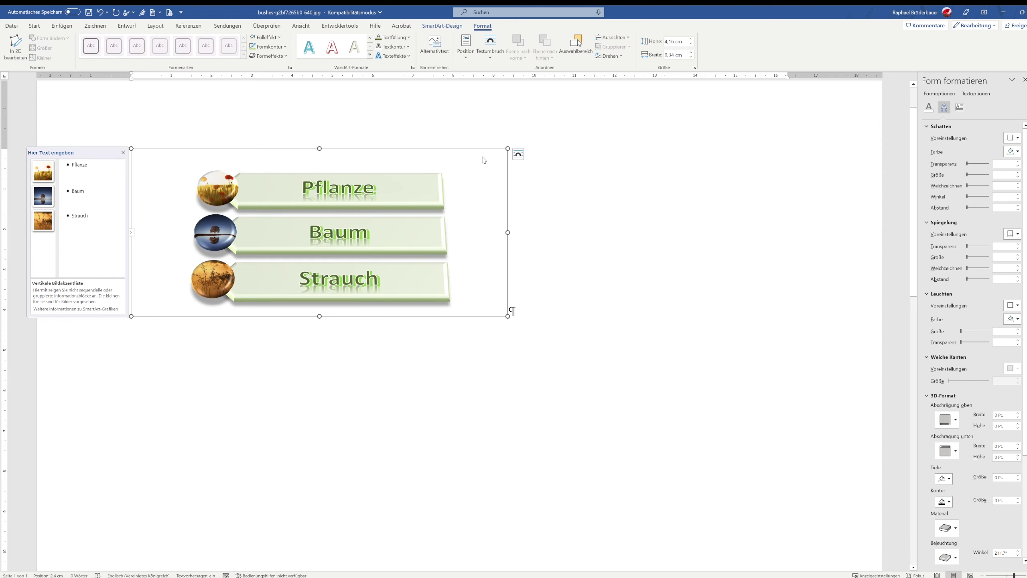
left_click(466, 48)
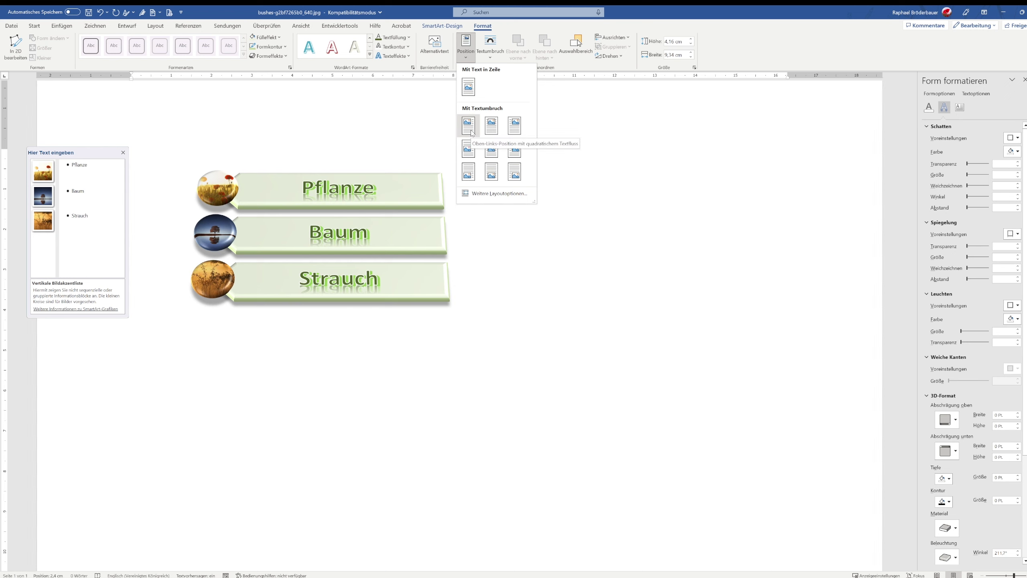
left_click(473, 87)
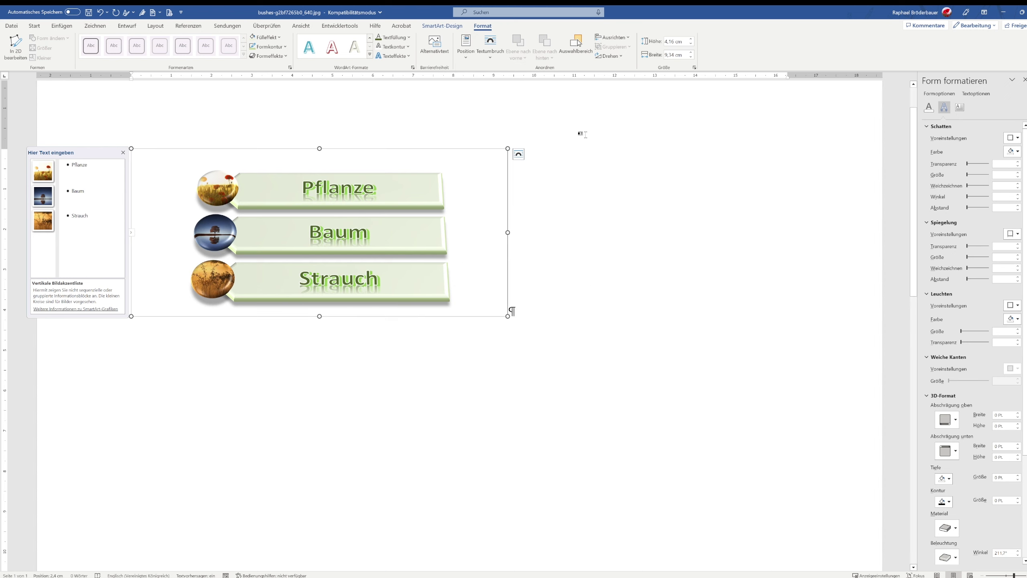
left_click(490, 48)
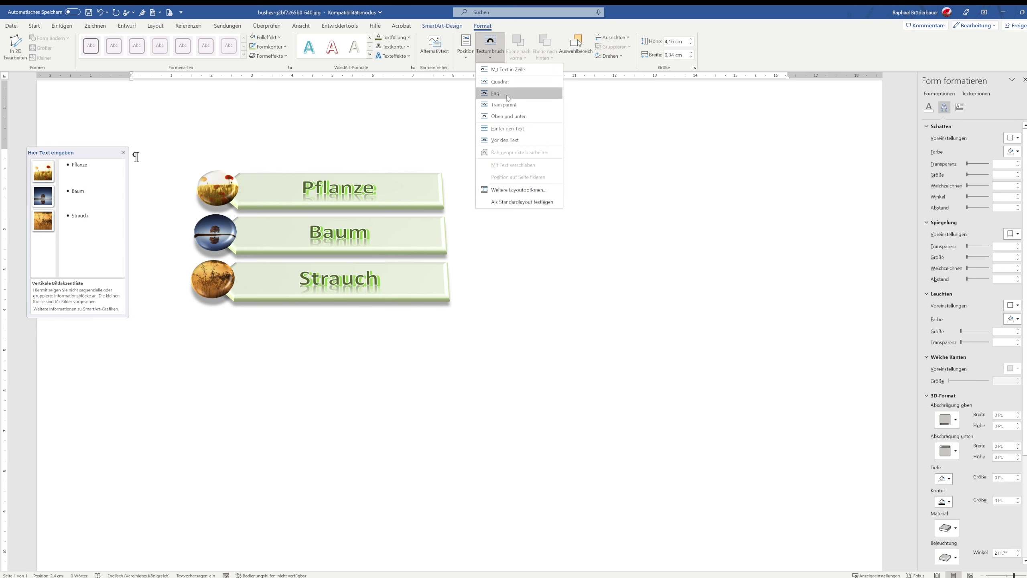
left_click(501, 81)
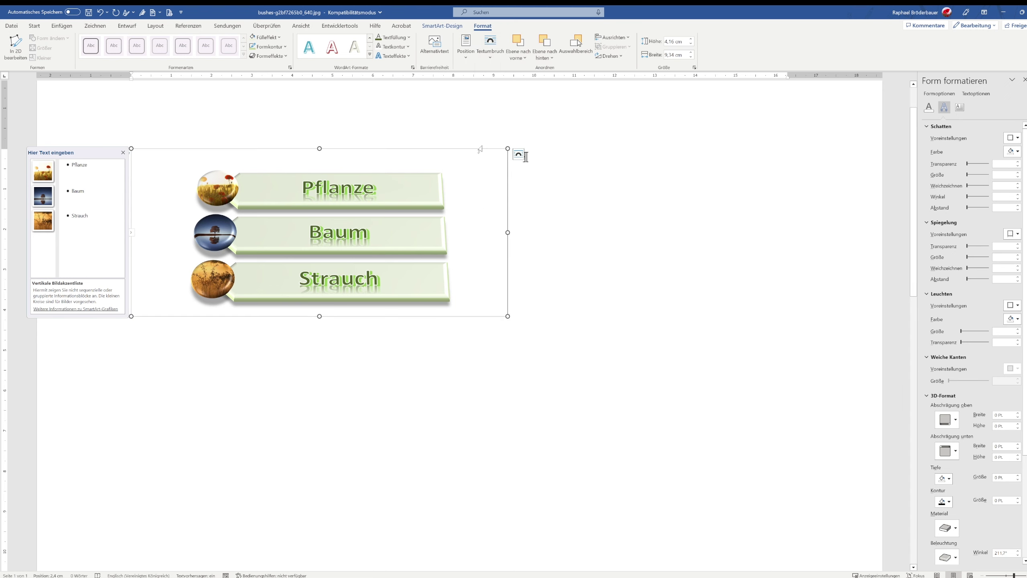
mouse_move(484, 153)
left_mouse_down()
mouse_move(602, 182)
mouse_move(637, 204)
left_mouse_up()
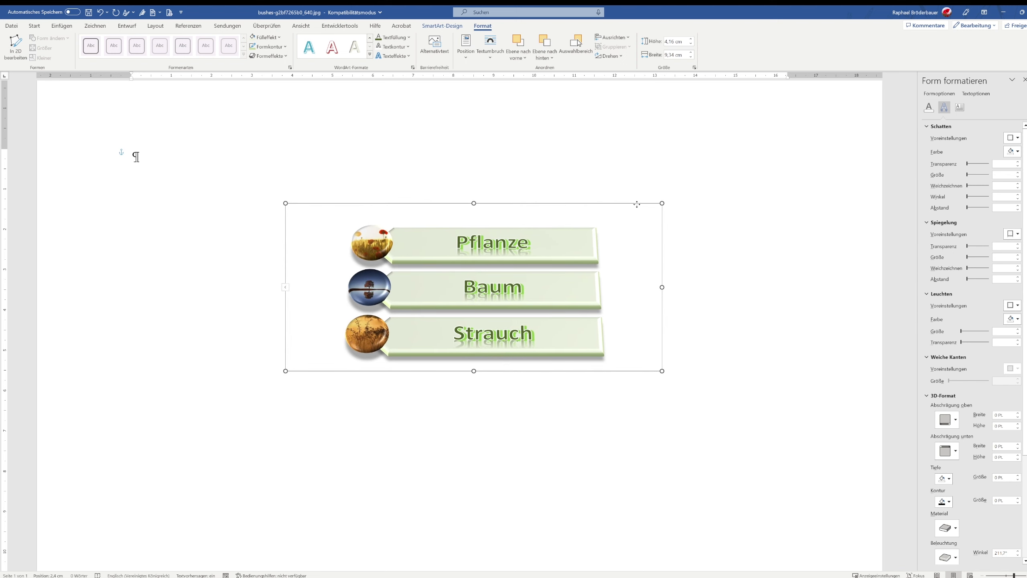
Align the SmartArt to the top of the page using Ausrichten.
left_click(525, 61)
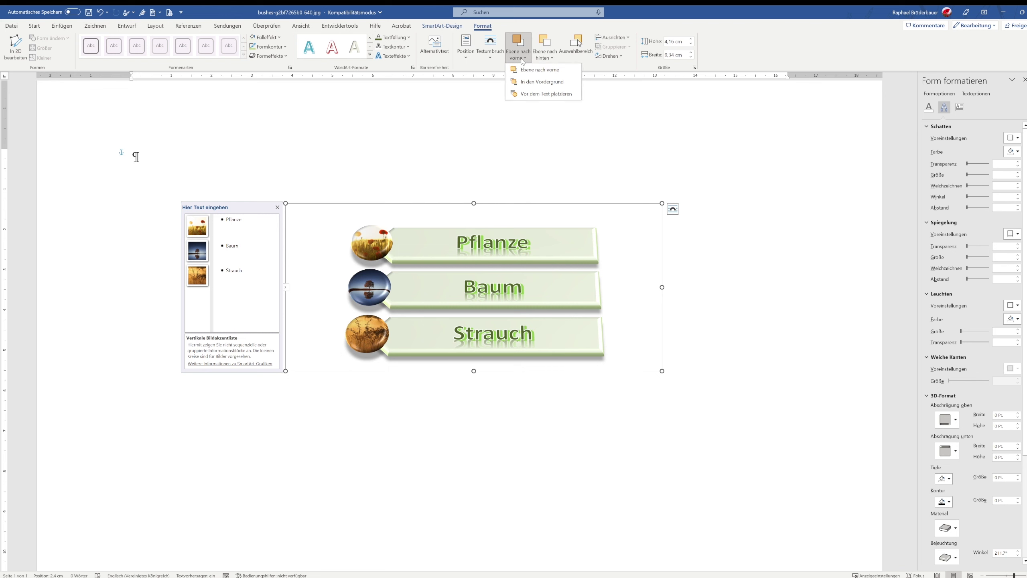
left_click(579, 54)
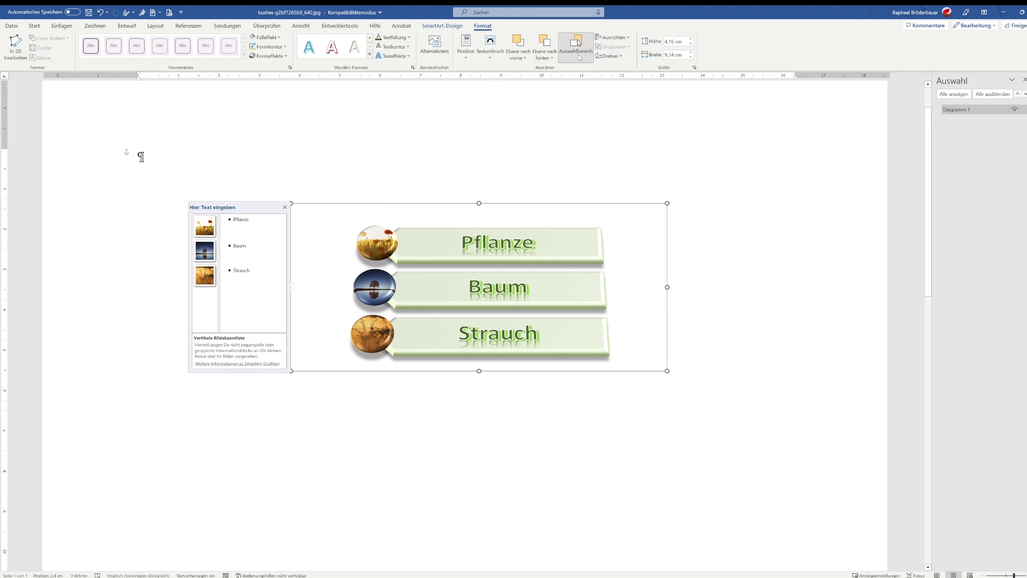
left_click(624, 39)
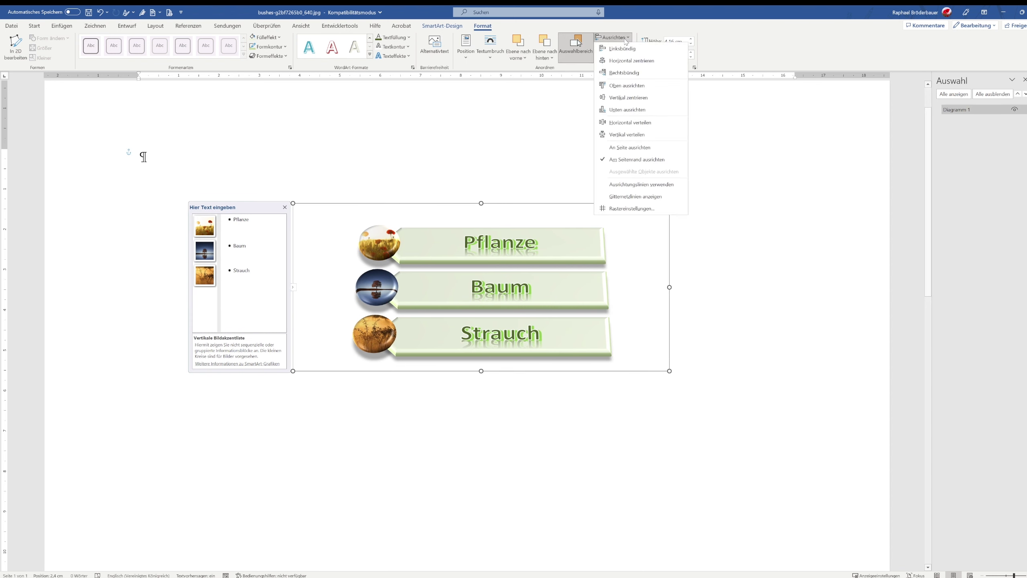
left_click(638, 101)
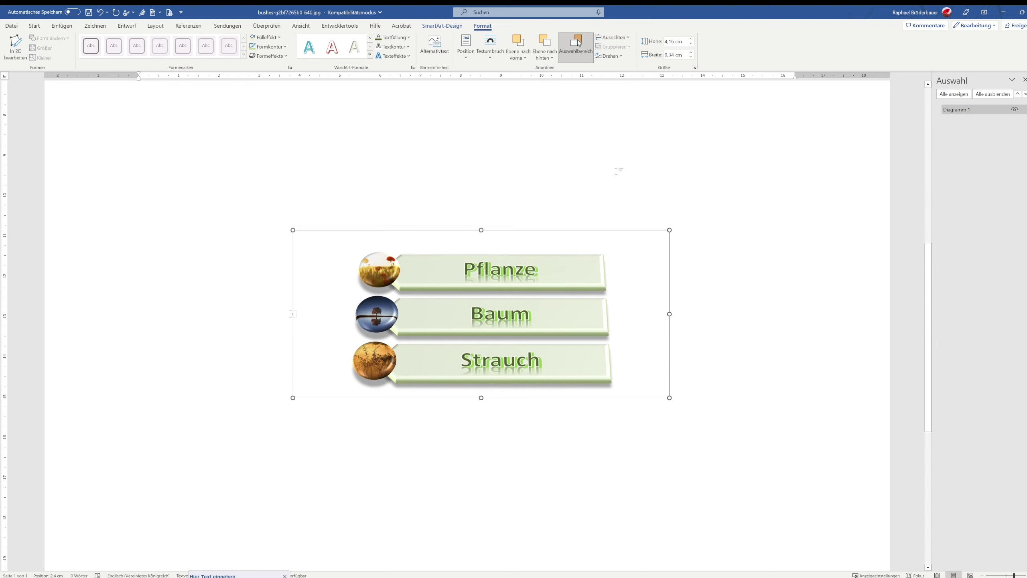
scroll(587, 128, "up", 9)
scroll(586, 128, "up", 5)
left_click(612, 37)
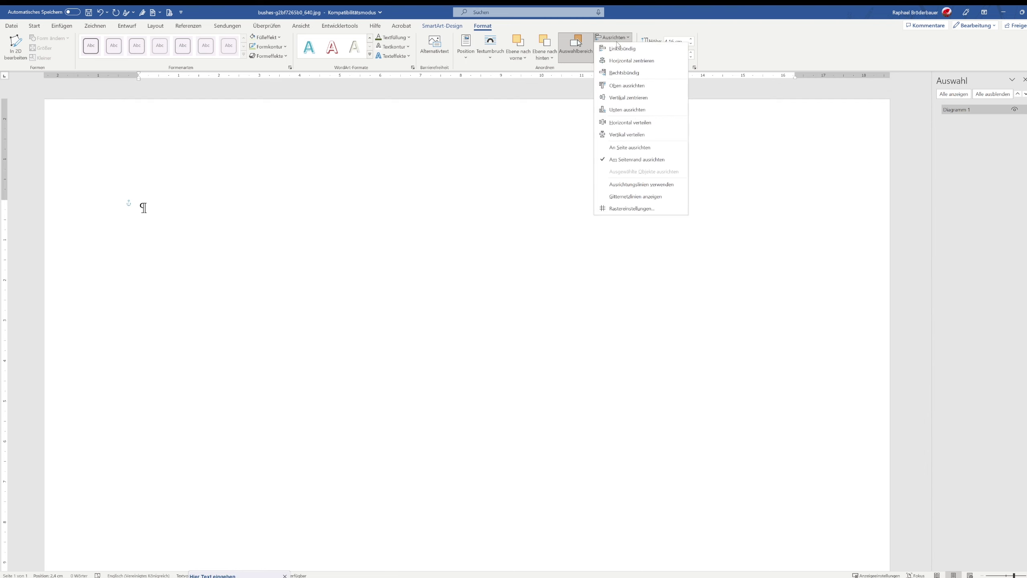
left_click(646, 88)
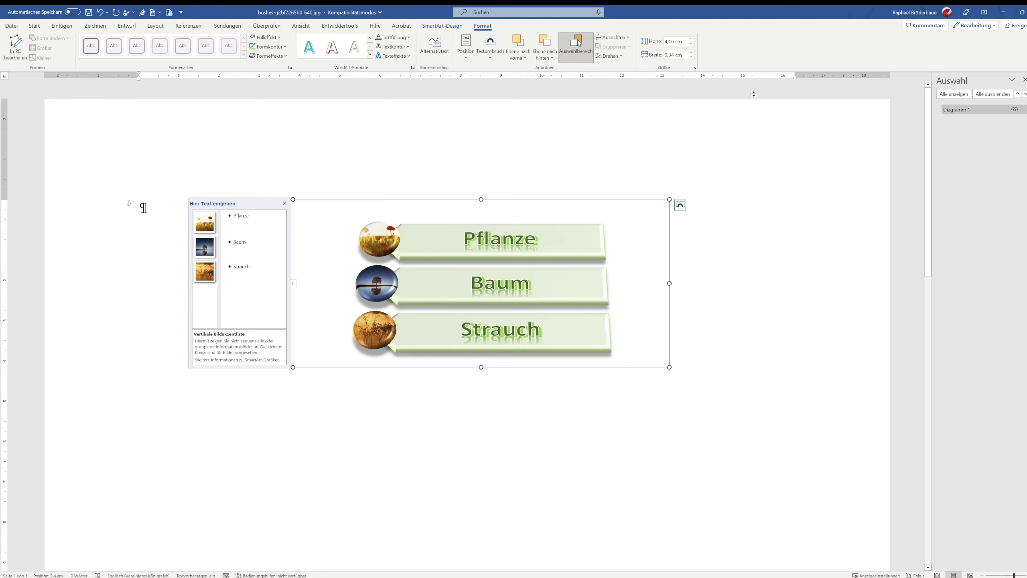
Close the Drehen options without rotating and place the cursor in the first paragraph.
left_click(609, 55)
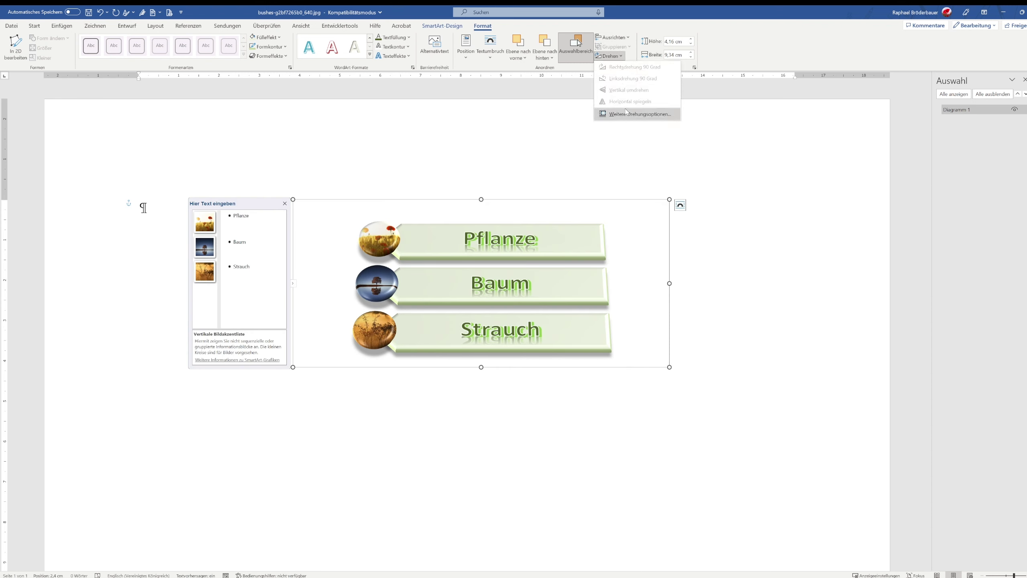
left_click(748, 203)
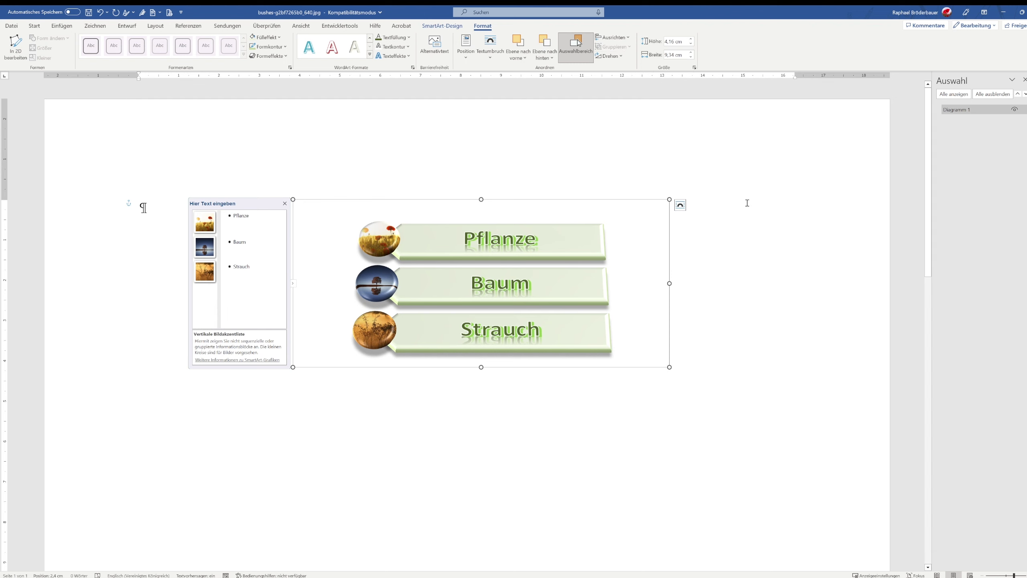
left_click(145, 207)
Type the 'Die Natur' title (misspelled 'Nutur') on a new line and centre it.
key("Return")
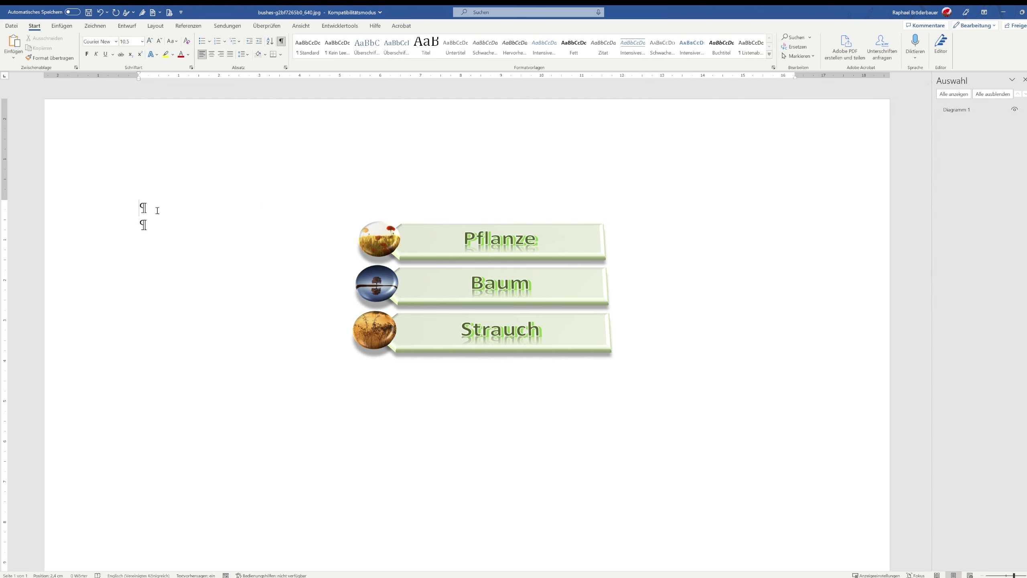
type("Die Nu")
type("tzp")
key("BackSpace")
key("BackSpace")
key("BackSpace")
type("tur")
key("ctrl+e")
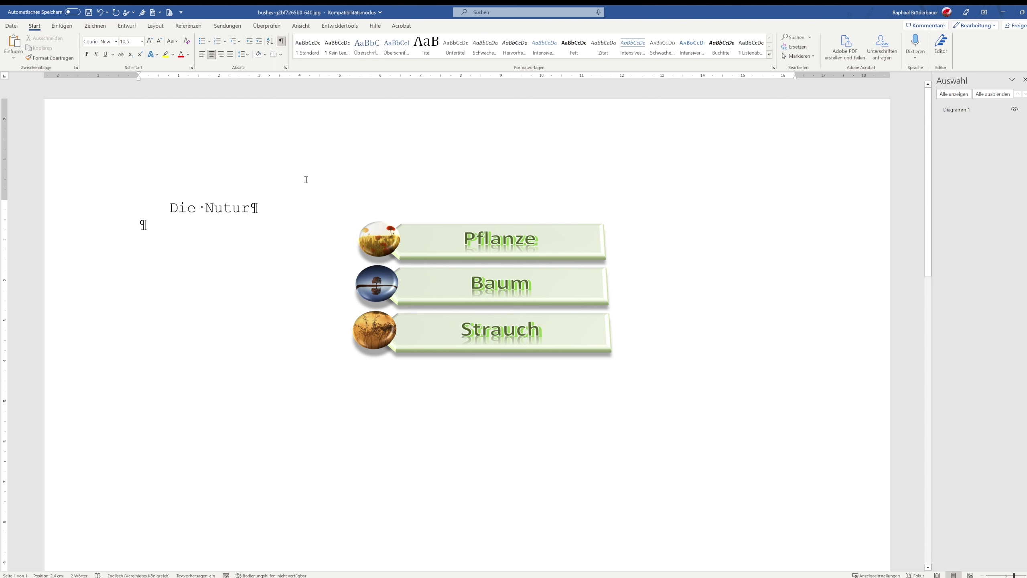
Set the proofing language to Deutsch (Österreich) and correct 'Nutur' to 'Natur'.
left_click(615, 248)
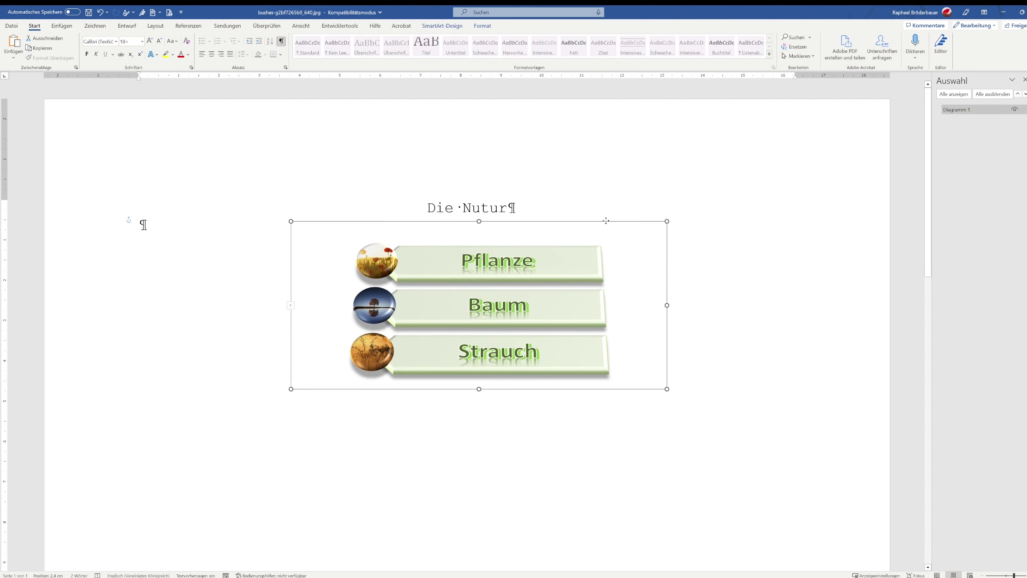
left_click_drag(511, 208, 425, 208)
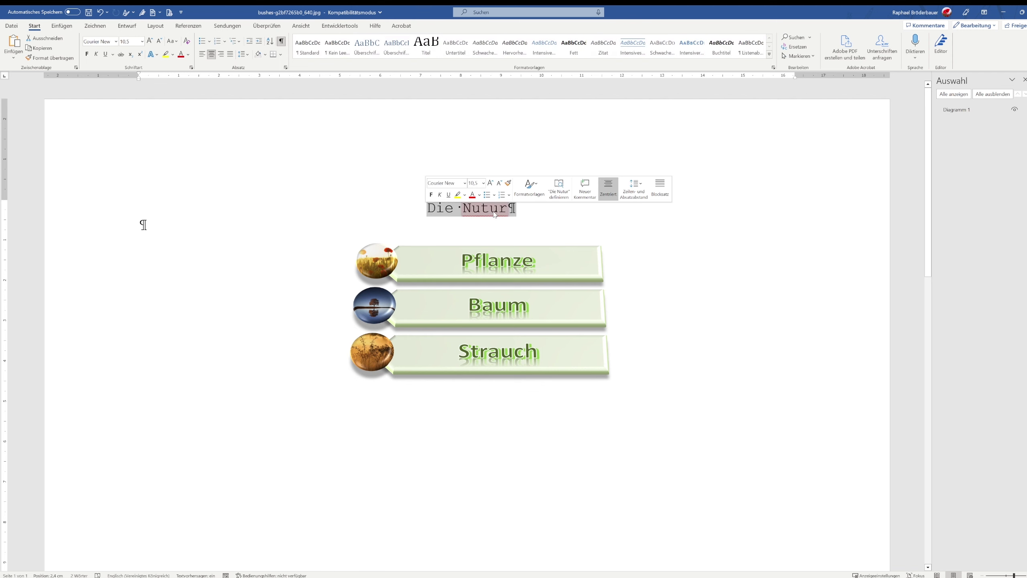
left_click(494, 209)
right_click(487, 205)
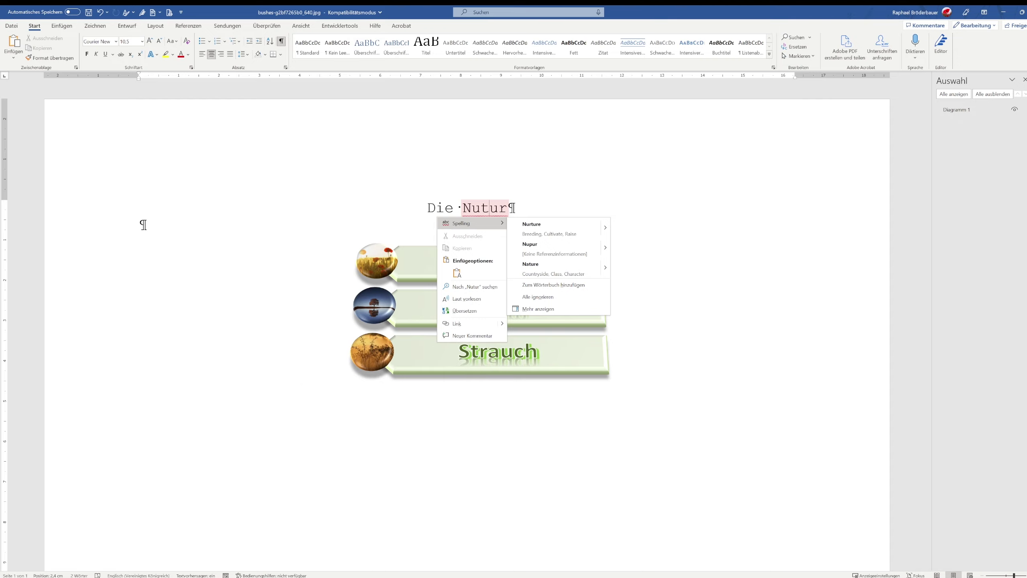
key("Escape")
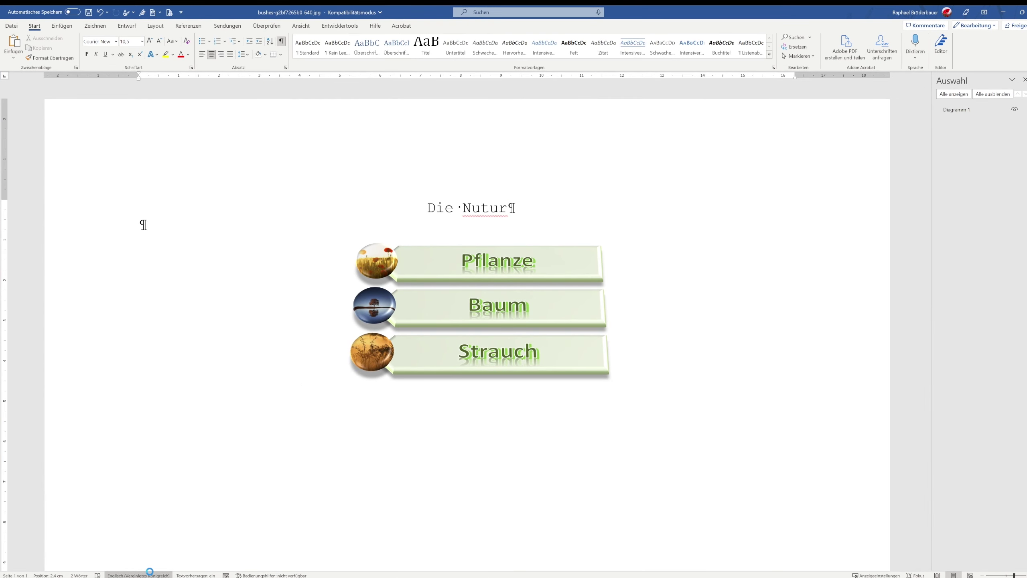
left_click(150, 574)
double_click(508, 255)
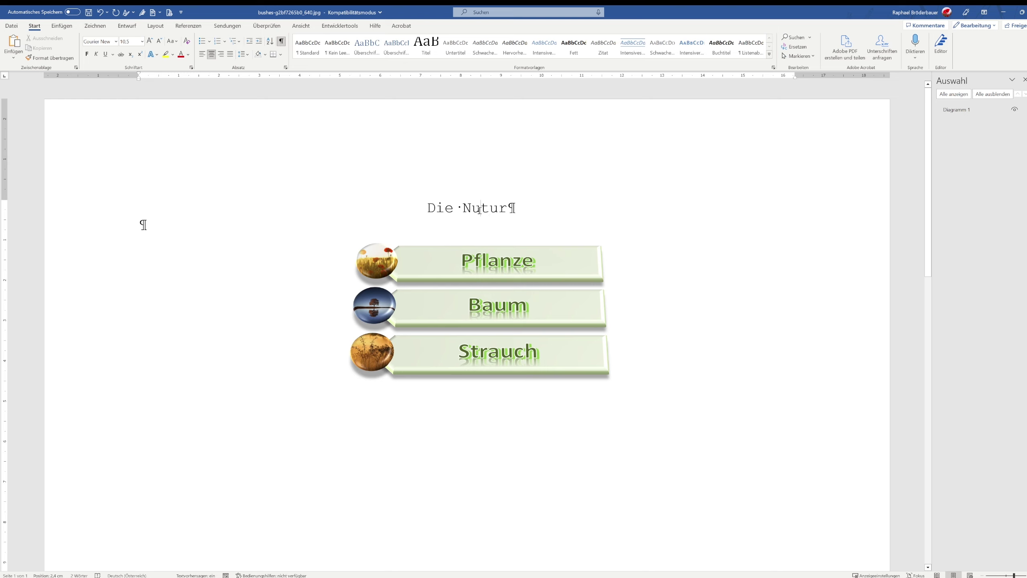
key("BackSpace")
type("sa")
key("BackSpace")
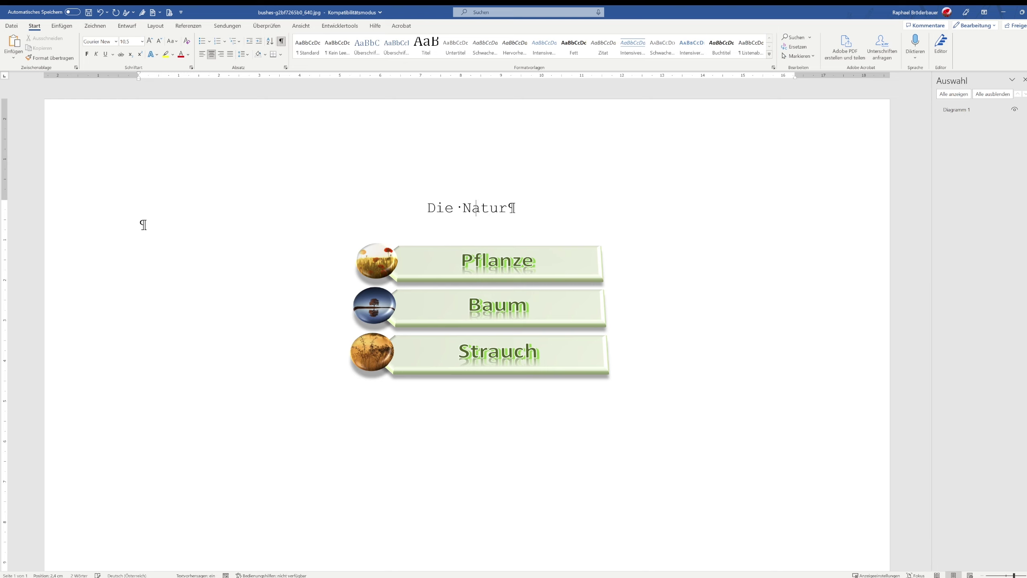
Make the 'Die Natur' title bold in the Roboto font.
left_click_drag(530, 215, 420, 209)
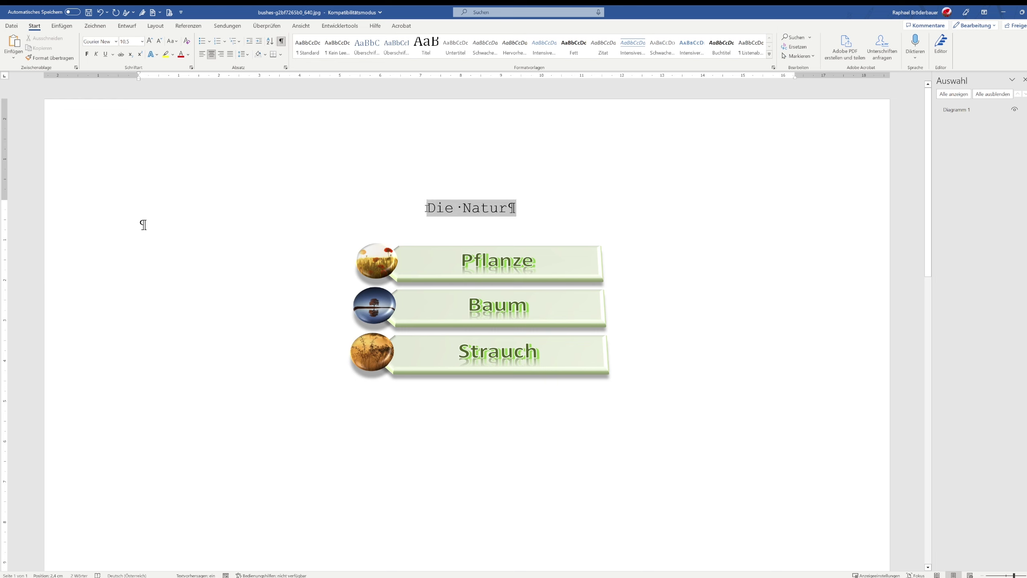
key("ctrl+shift+f")
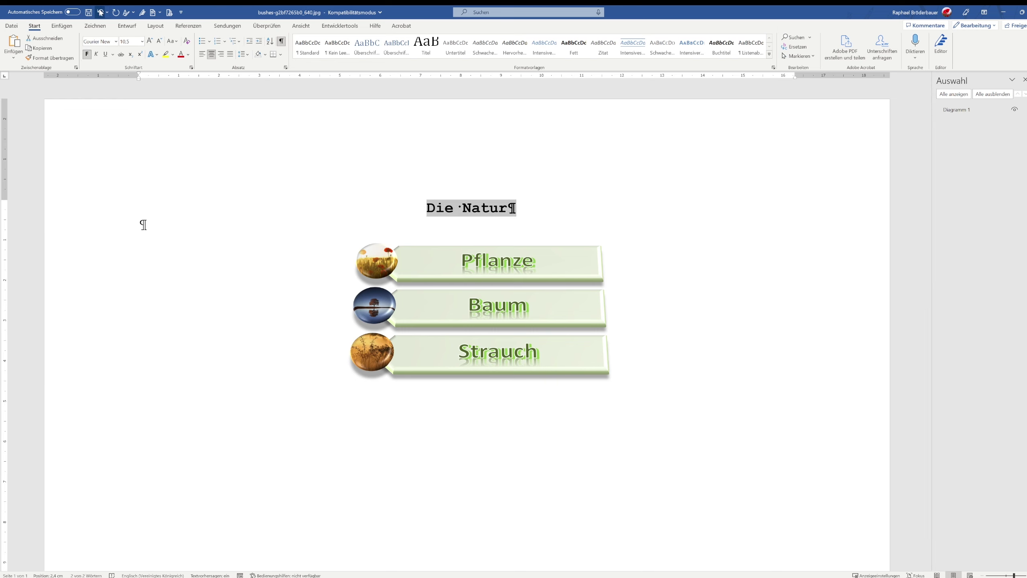
left_click(108, 40)
type("Ro")
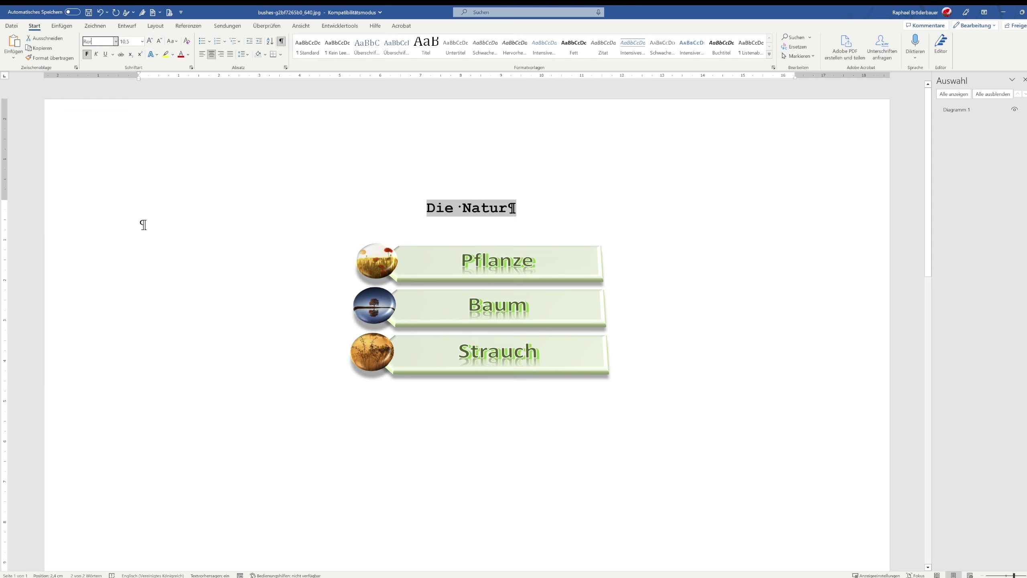
type("boto")
key("Return")
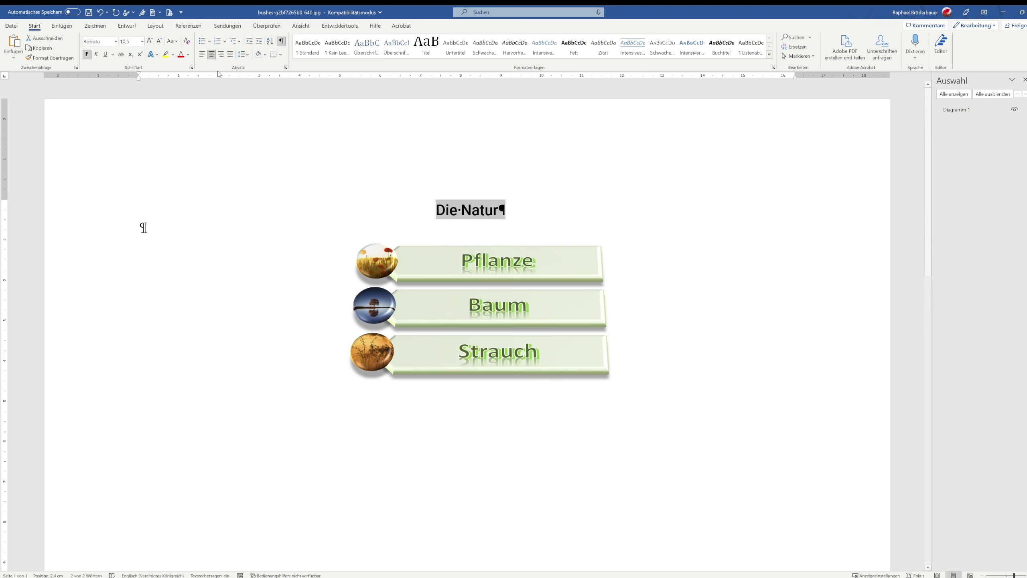
Colour the title olive green and enlarge it to 18 pt.
left_click(187, 56)
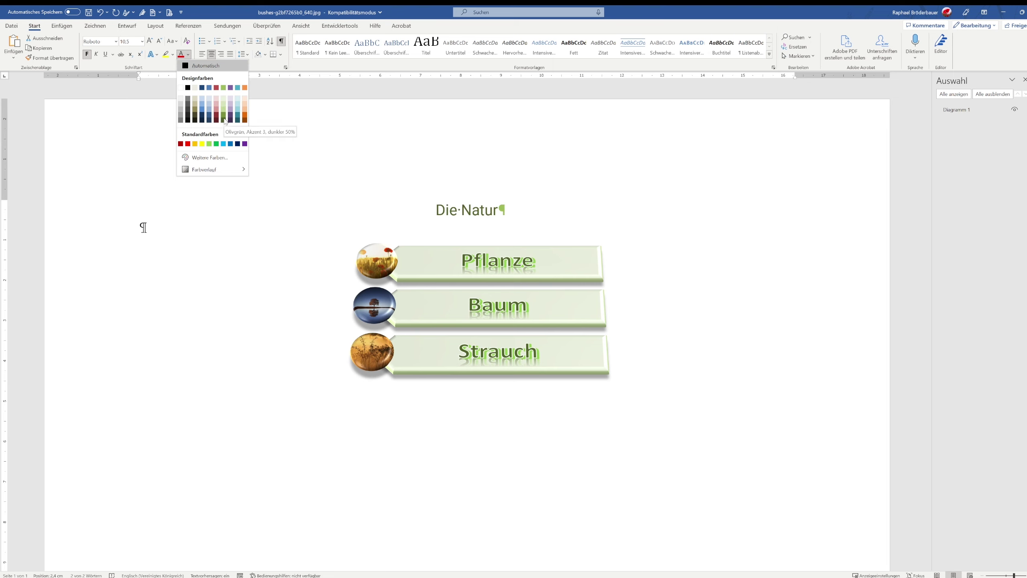
left_click(223, 117)
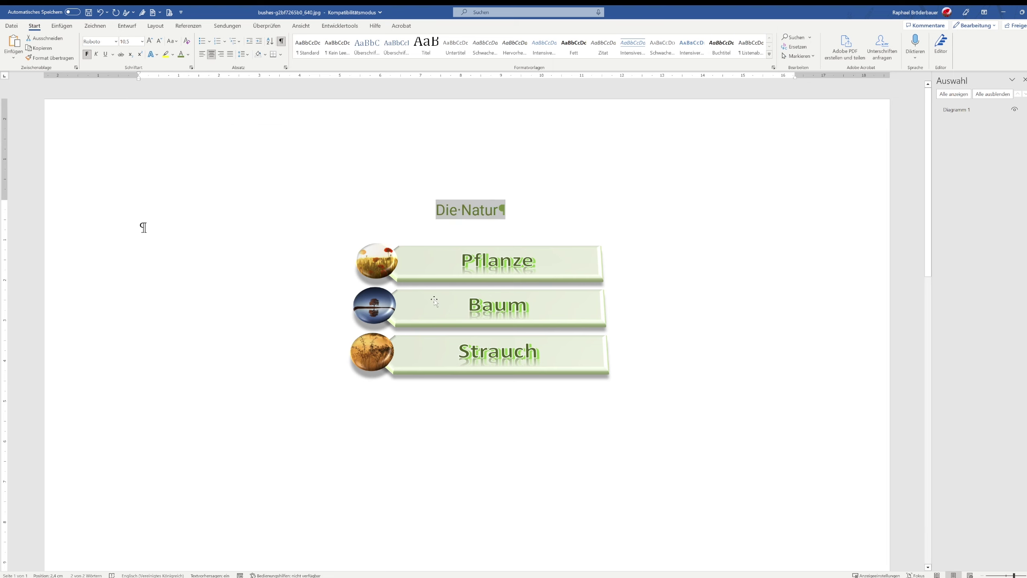
key("ctrl+shift+greater")
key("ctrl+shift+greater")
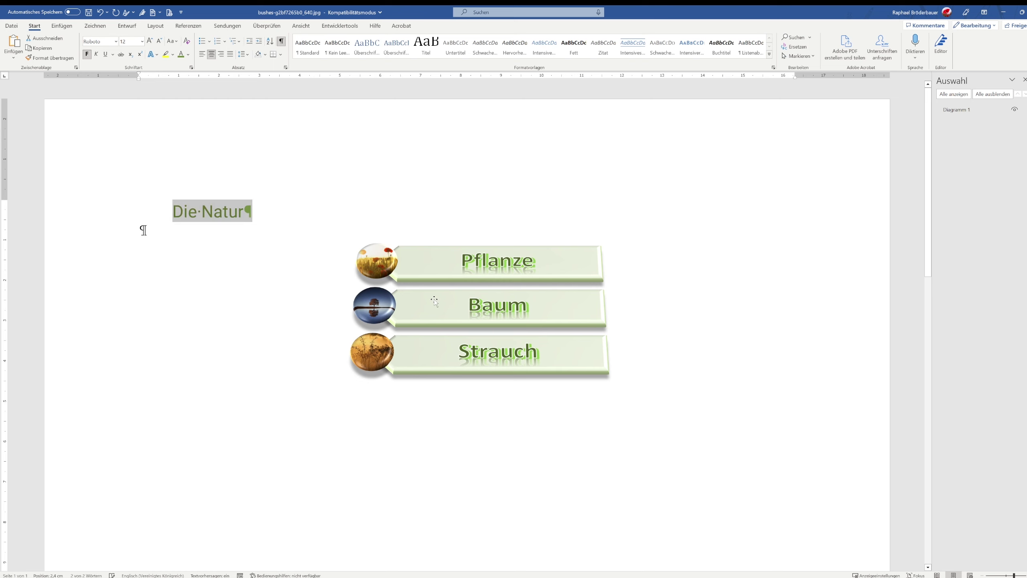
key("ctrl+shift+greater")
key("ctrl+shift+greater")
key("ctrl+shift+greater")
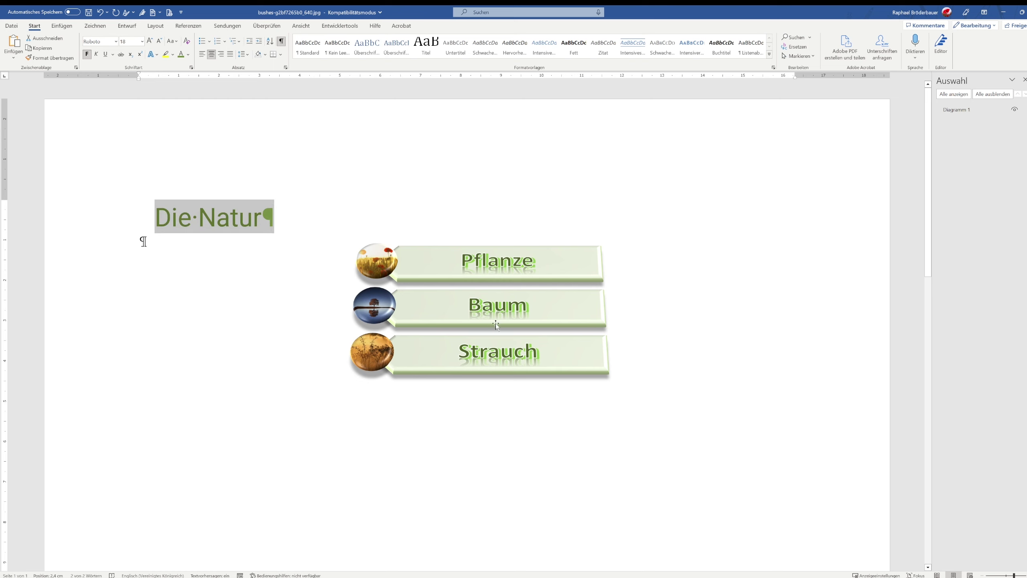
Nudge the SmartArt slightly down below the title.
left_click(496, 323)
left_click_drag(622, 223, 622, 239)
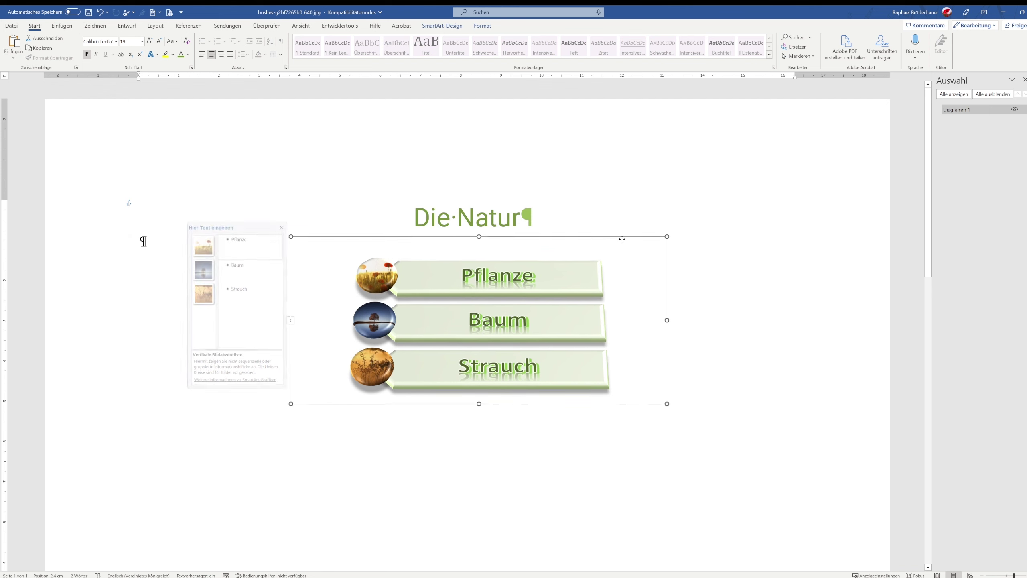
left_click(730, 242)
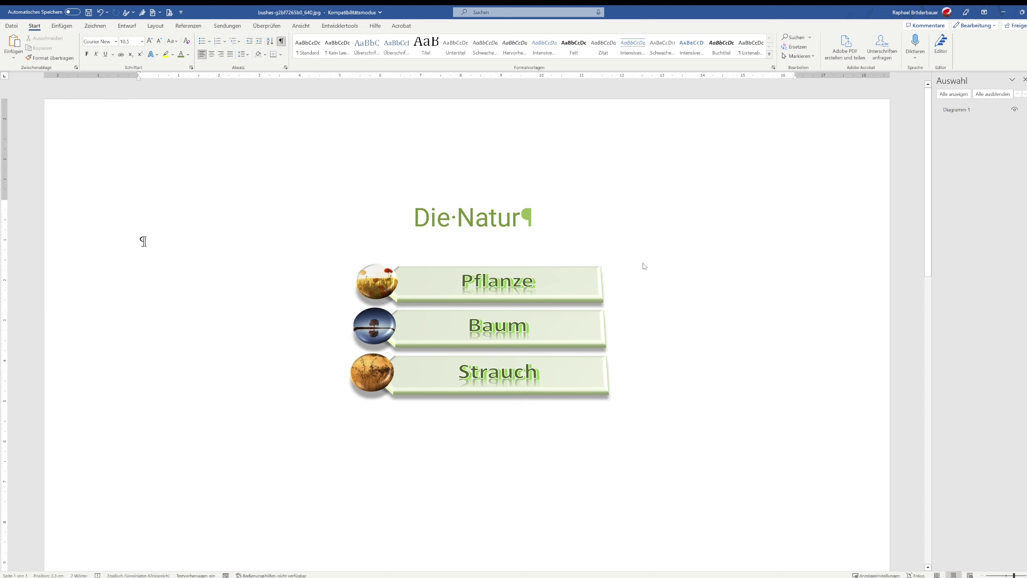
Select the Pflanze, Baum, Strauch SmartArt list and show the Einfügen ribbon.
left_click(557, 300)
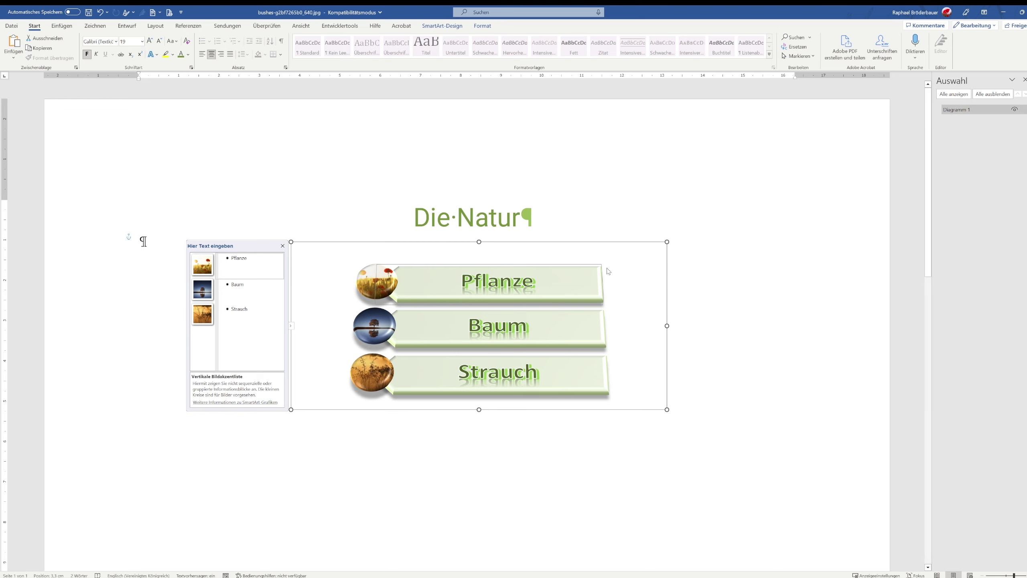
left_click(62, 26)
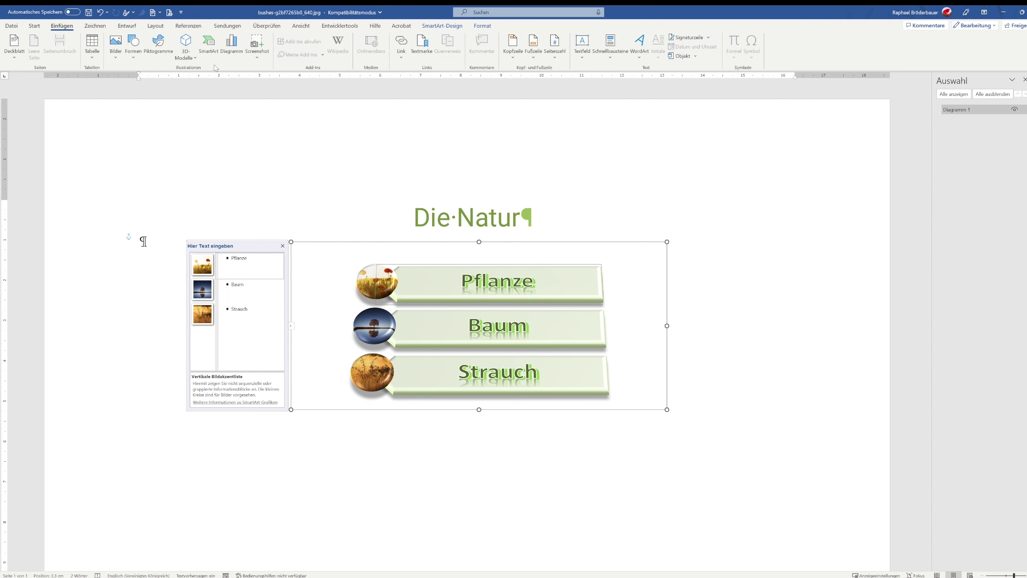
Browse the SmartArt gallery, cancel to keep the vertical picture-accent layout, and show SmartArt-Design.
left_click(209, 47)
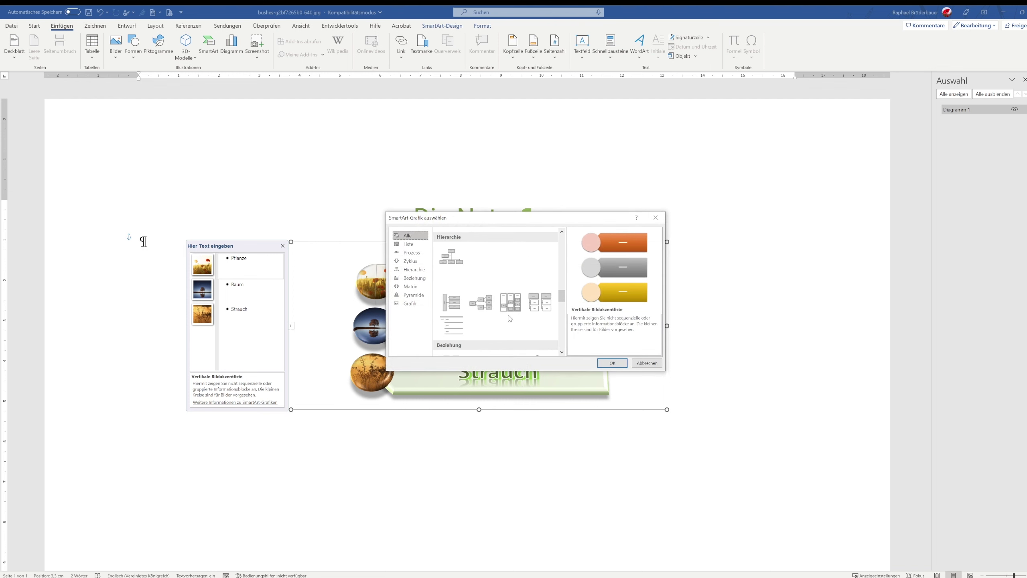
scroll(510, 318, "down", 10)
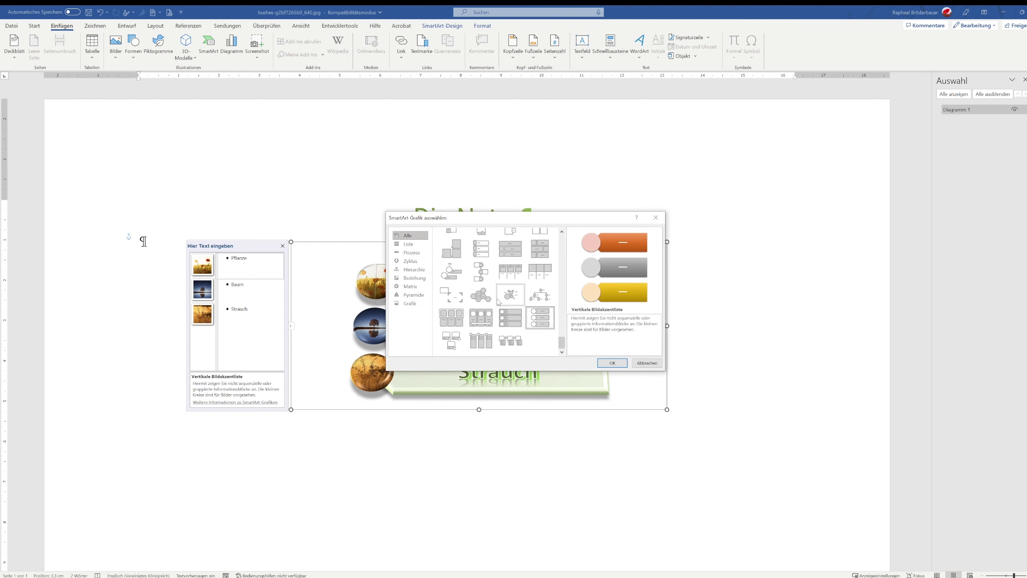
left_click(645, 361)
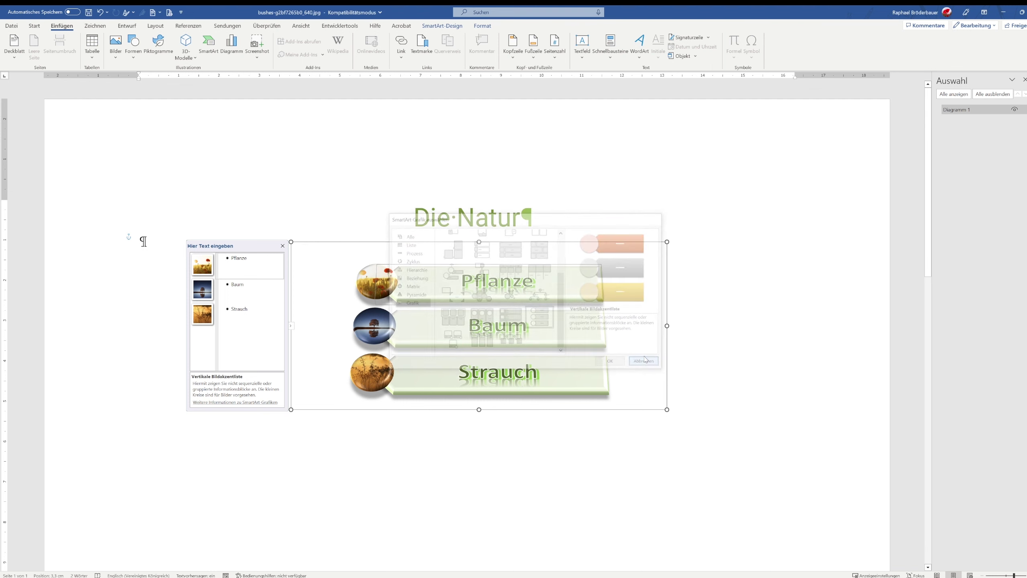
left_click(442, 26)
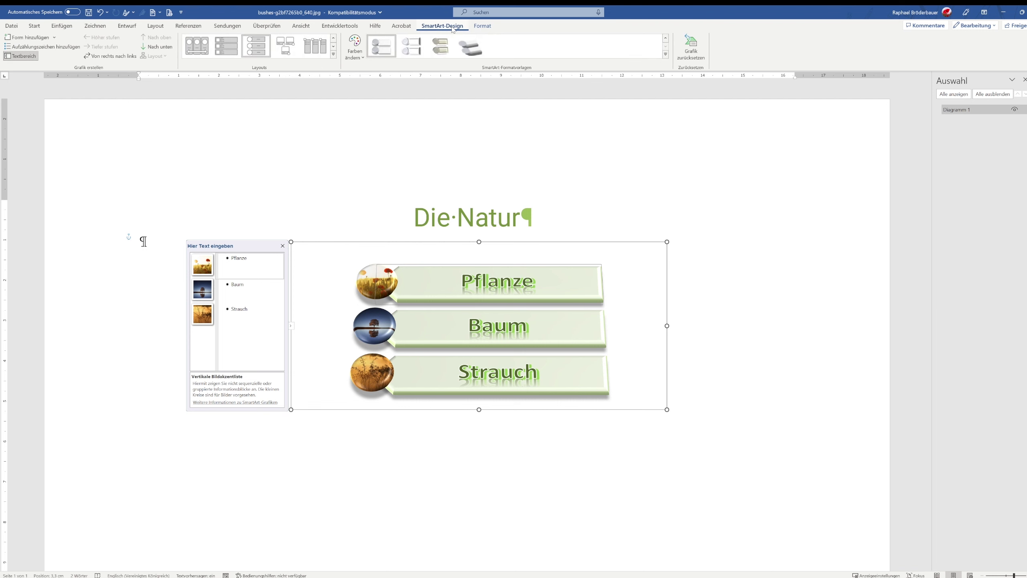
left_click(333, 54)
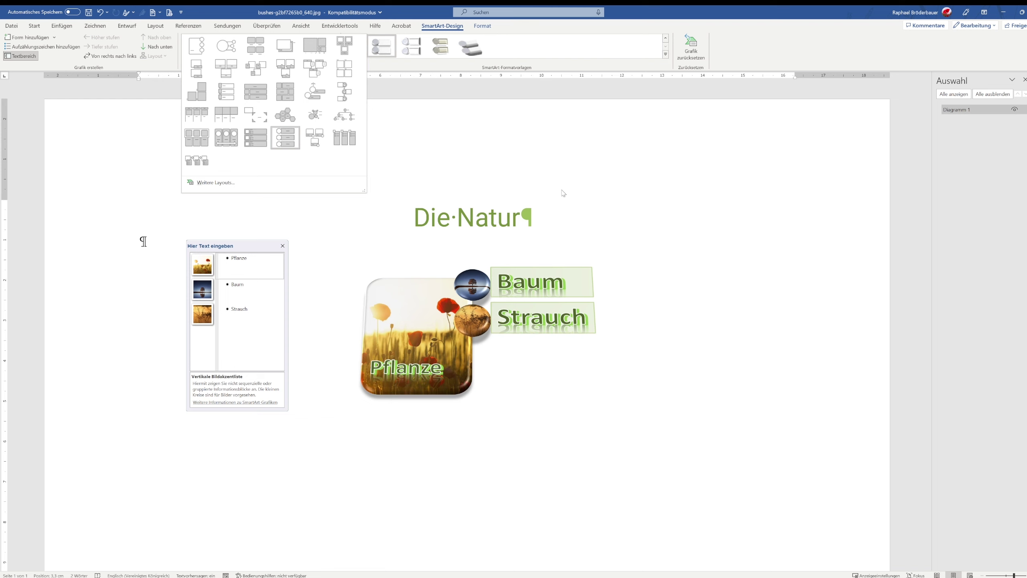
left_click(541, 208)
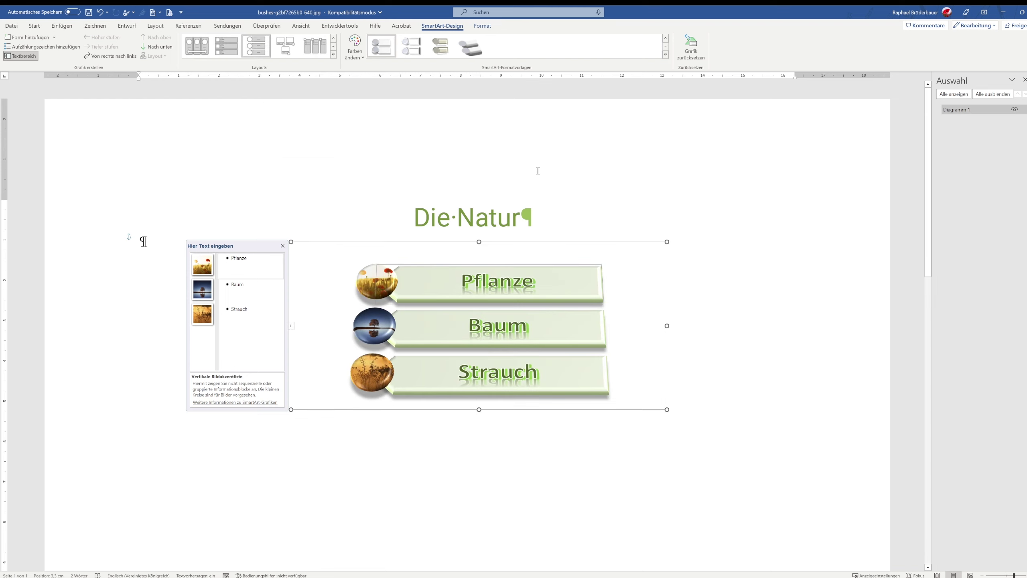